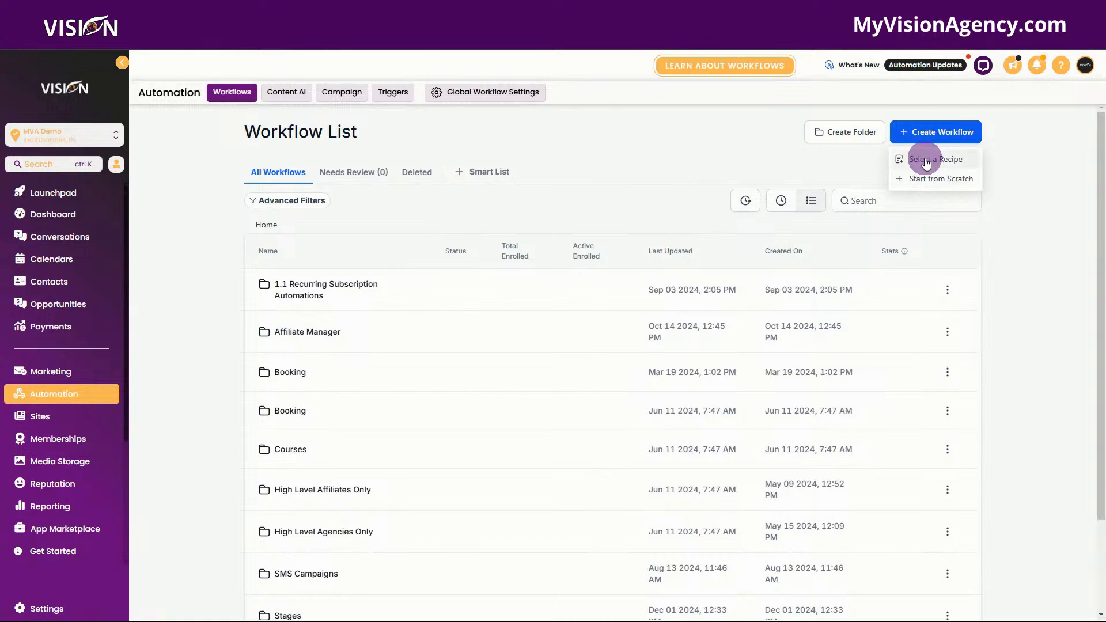
Create a workflow from the "Appointment Confirmation + Reminder + Survey + Review Request" recipe and accept the If/Else conditions upgrade
{"action": "left_click", "coordinate": [926, 163]}
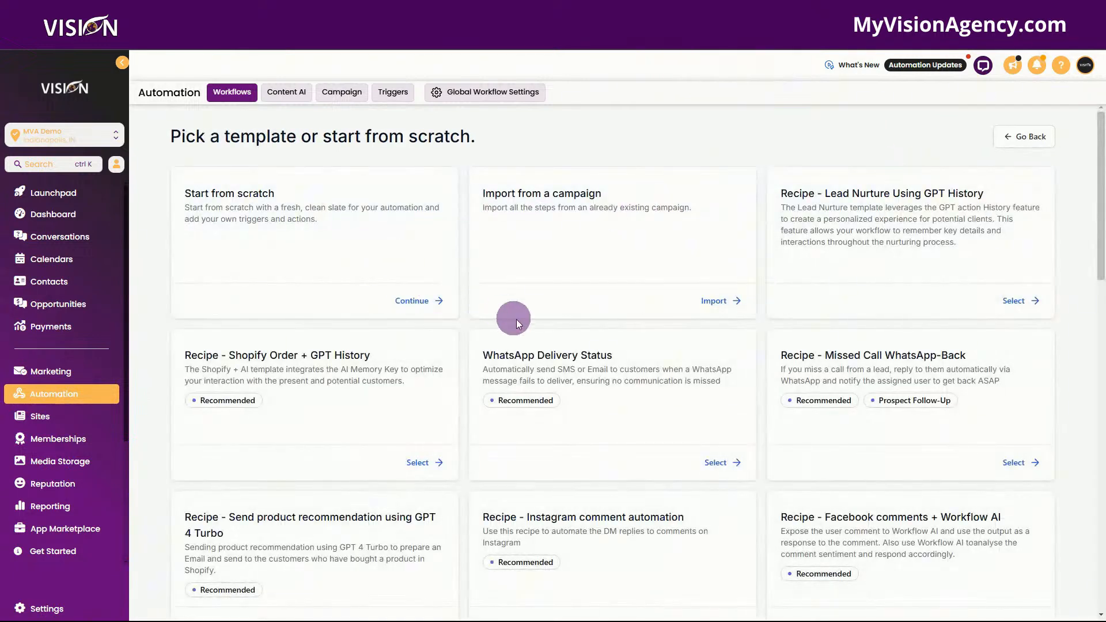
{"action": "scroll", "coordinate": [624, 364], "scroll_direction": "down", "scroll_amount": 5}
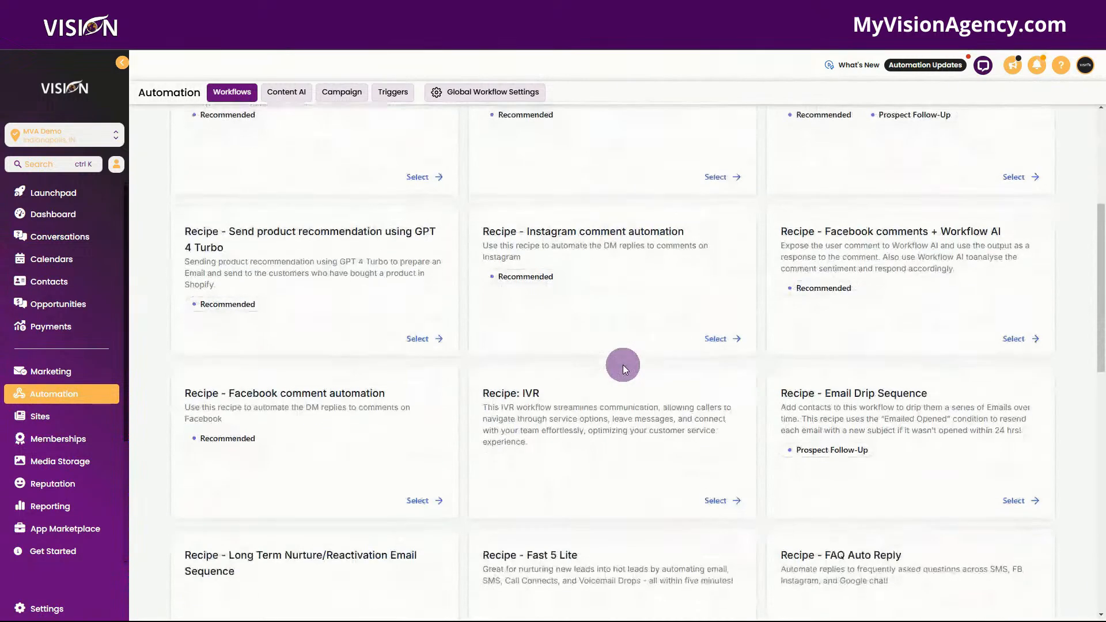
{"action": "scroll", "coordinate": [623, 365], "scroll_direction": "down", "scroll_amount": 1}
{"action": "scroll", "coordinate": [583, 401], "scroll_direction": "down", "scroll_amount": 3}
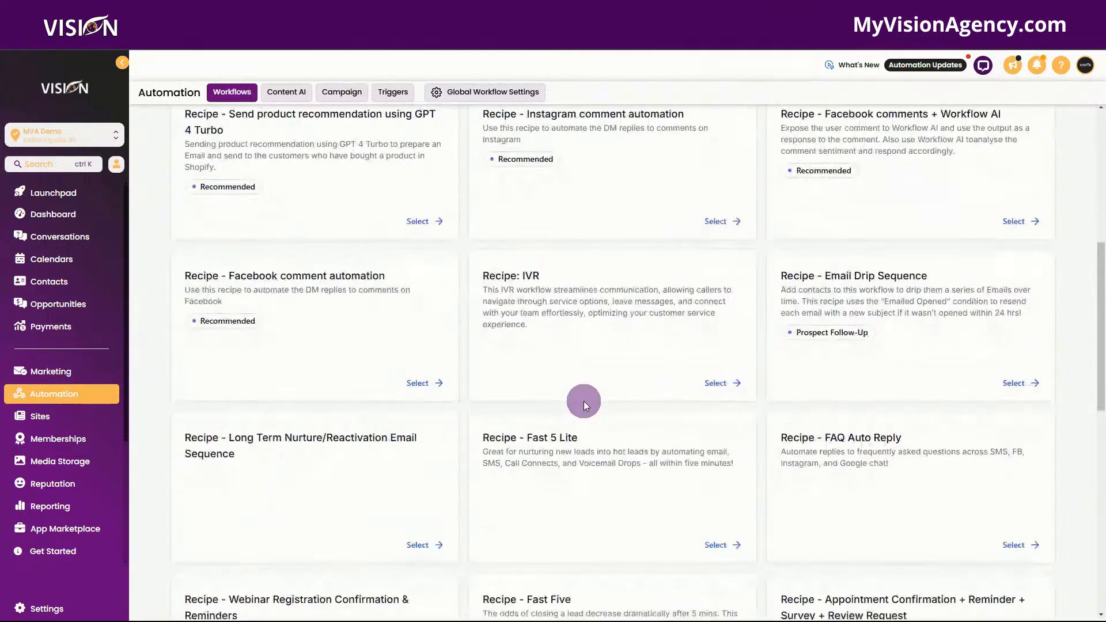
{"action": "scroll", "coordinate": [584, 405], "scroll_direction": "down", "scroll_amount": 3}
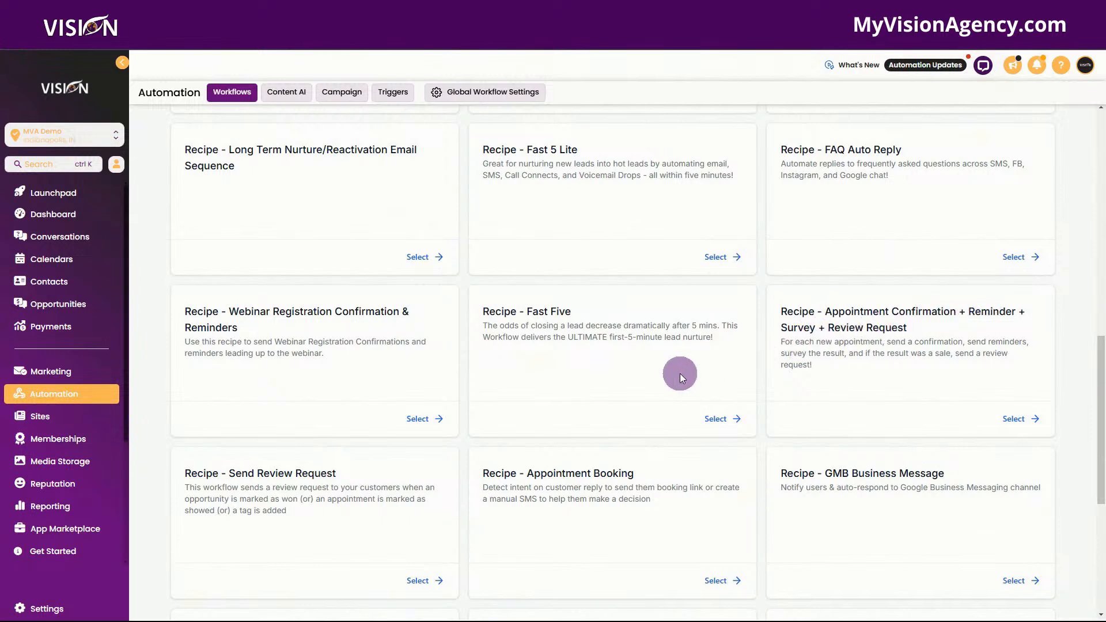
{"action": "scroll", "coordinate": [887, 361], "scroll_direction": "down", "scroll_amount": 1}
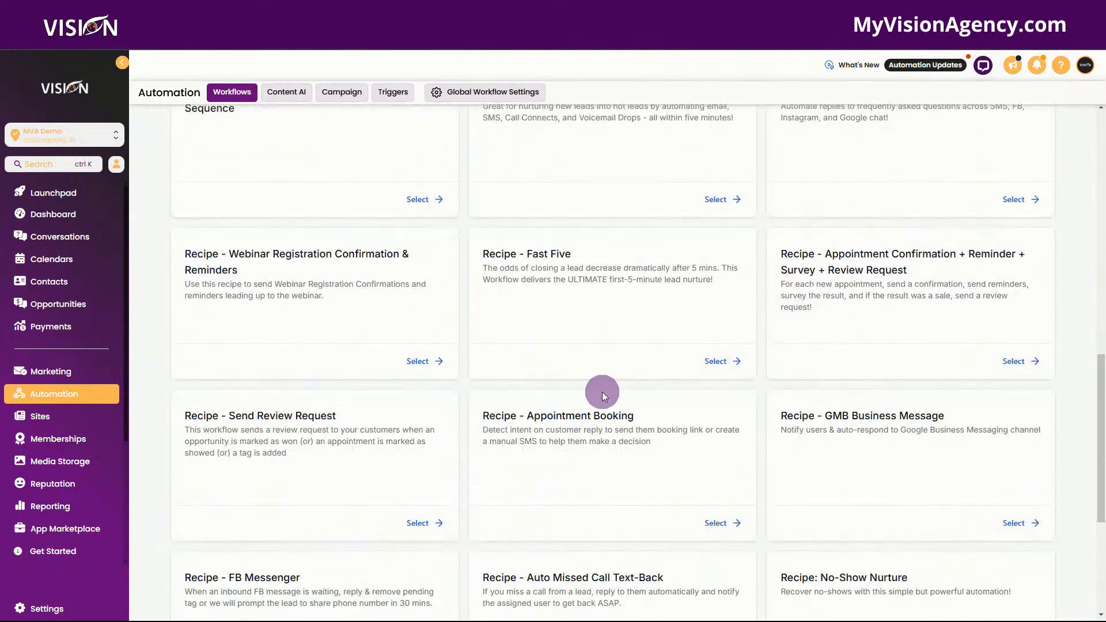
{"action": "scroll", "coordinate": [562, 361], "scroll_direction": "down", "scroll_amount": 1}
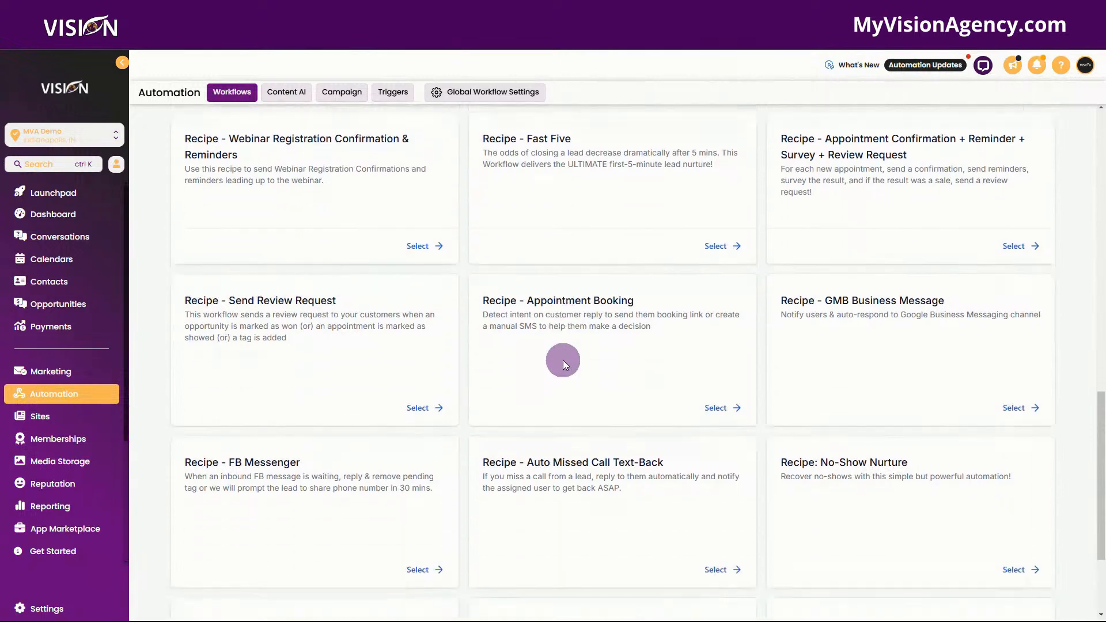
{"action": "scroll", "coordinate": [563, 365], "scroll_direction": "up", "scroll_amount": 3}
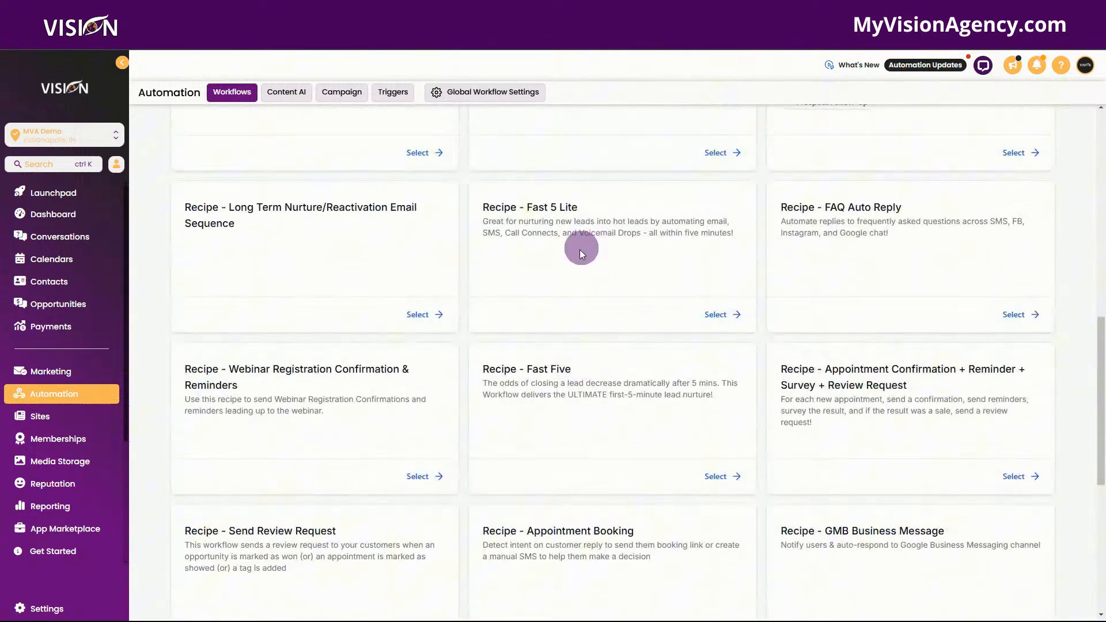
{"action": "scroll", "coordinate": [589, 261], "scroll_direction": "up", "scroll_amount": 5}
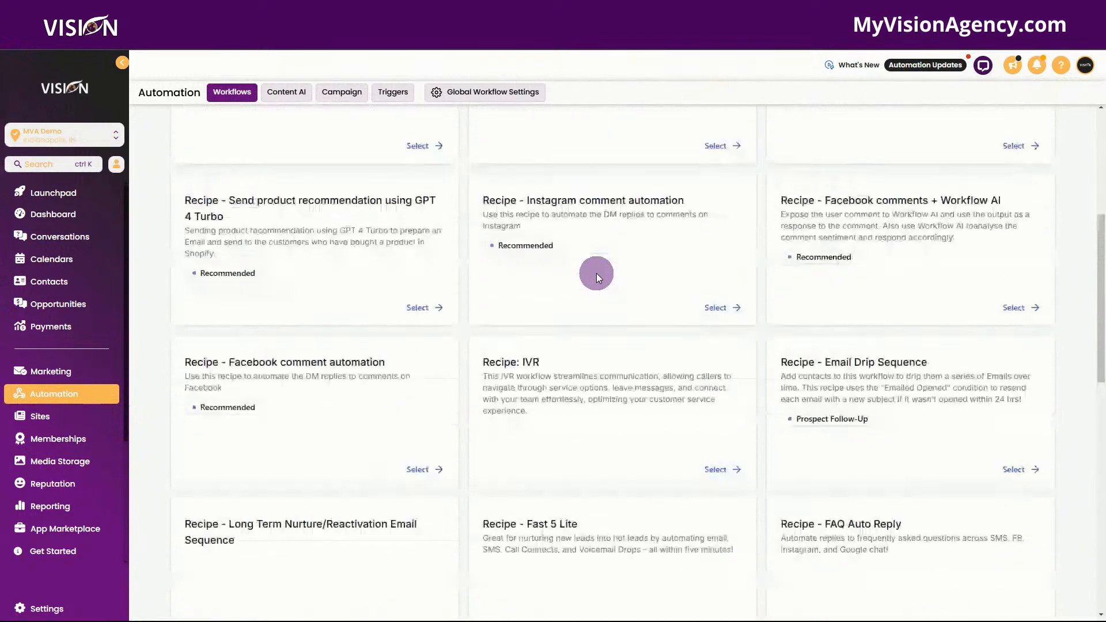
{"action": "scroll", "coordinate": [635, 407], "scroll_direction": "down", "scroll_amount": 4}
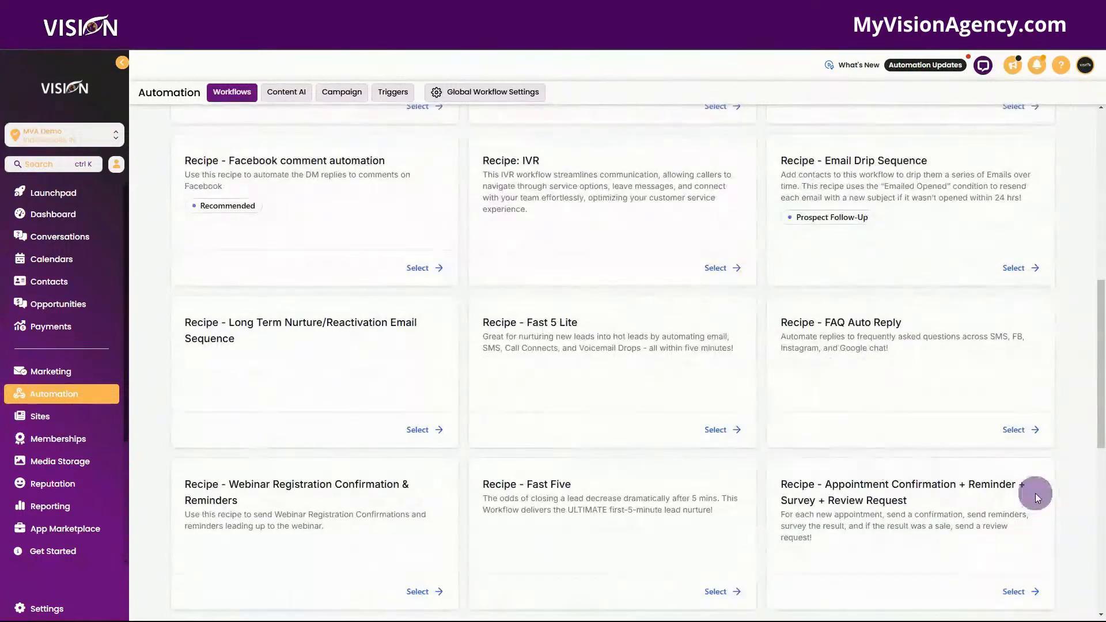
{"action": "scroll", "coordinate": [1036, 494], "scroll_direction": "down", "scroll_amount": 3}
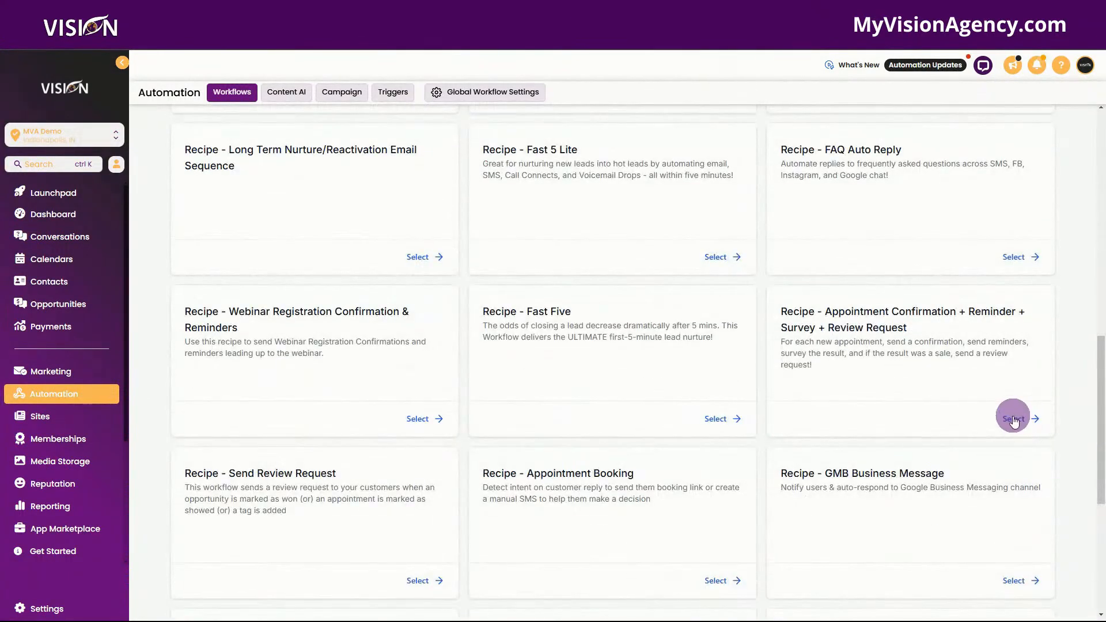
{"action": "left_click", "coordinate": [1016, 421]}
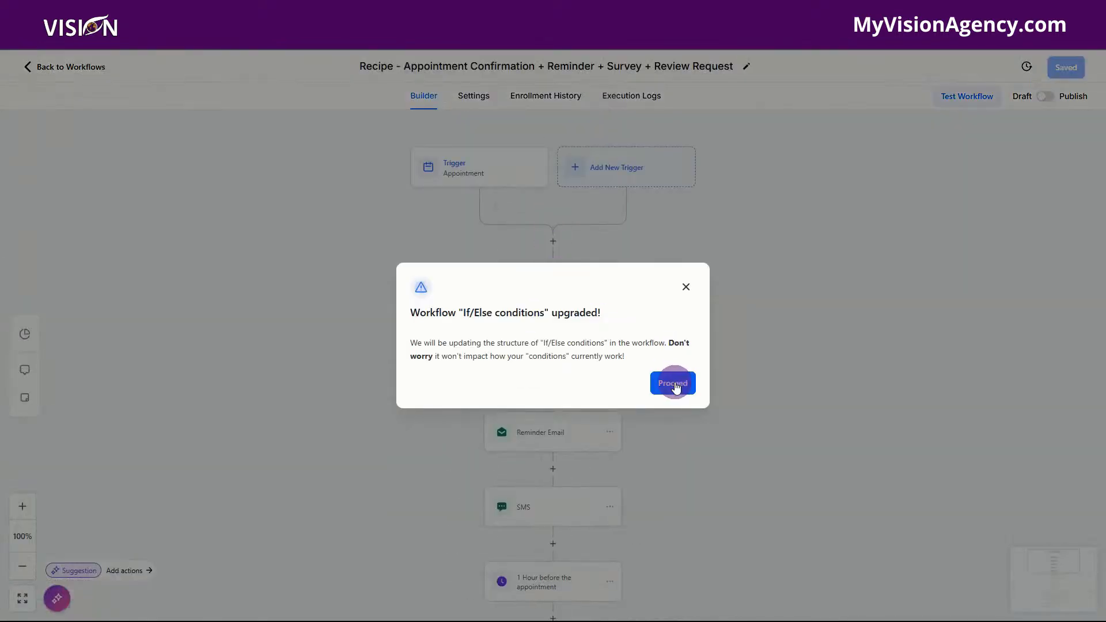
{"action": "left_click", "coordinate": [673, 383]}
Look over the workflow's sequence of actions and inspect the Appointment trigger's settings without changing them
{"action": "scroll", "coordinate": [577, 311], "scroll_direction": "down", "scroll_amount": 2}
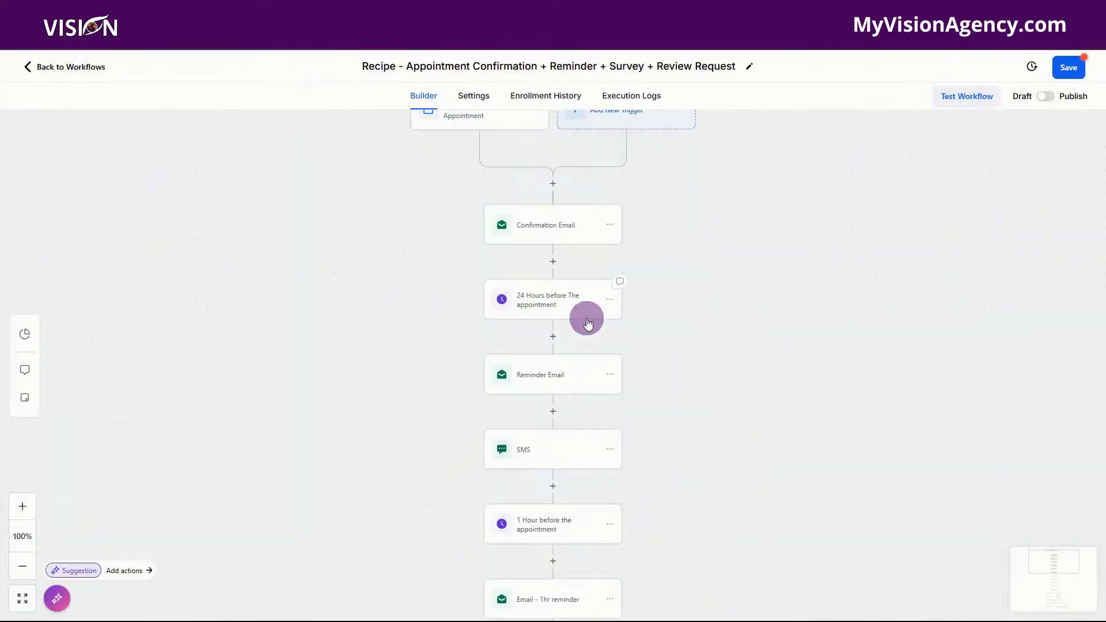
{"action": "scroll", "coordinate": [586, 319], "scroll_direction": "down", "scroll_amount": 6}
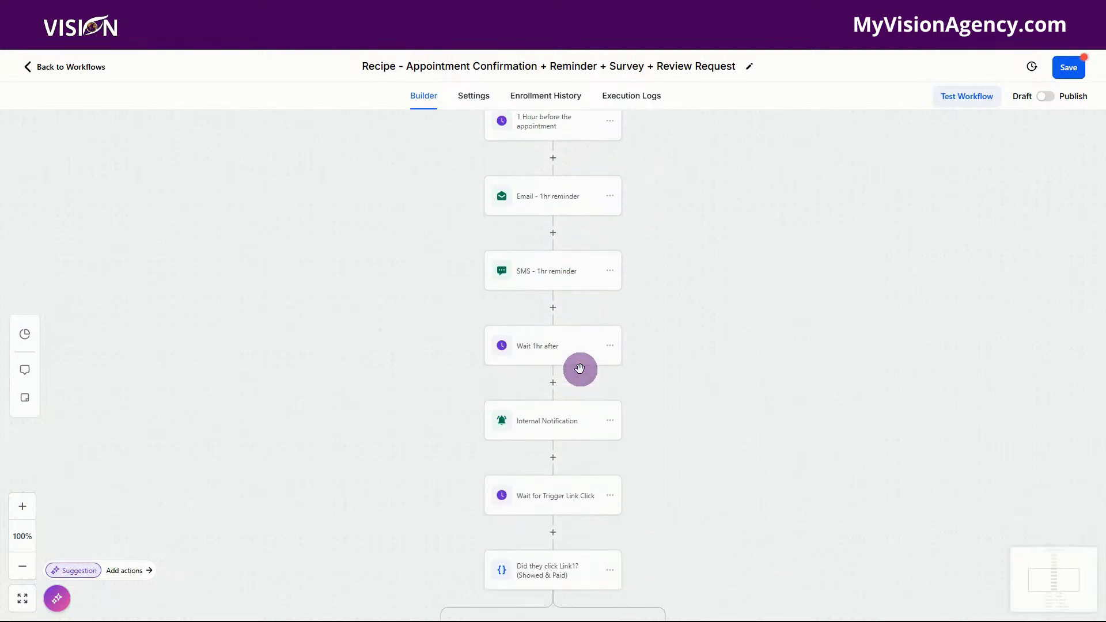
{"action": "scroll", "coordinate": [581, 374], "scroll_direction": "down", "scroll_amount": 1}
{"action": "scroll", "coordinate": [580, 360], "scroll_direction": "up", "scroll_amount": 8}
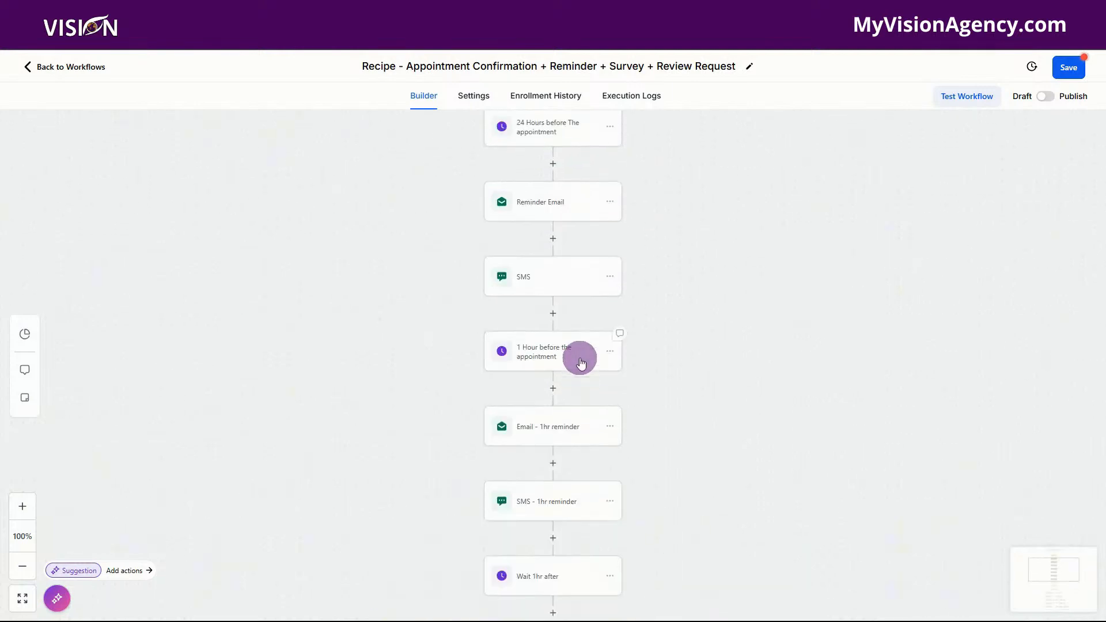
{"action": "scroll", "coordinate": [553, 259], "scroll_direction": "up", "scroll_amount": 1}
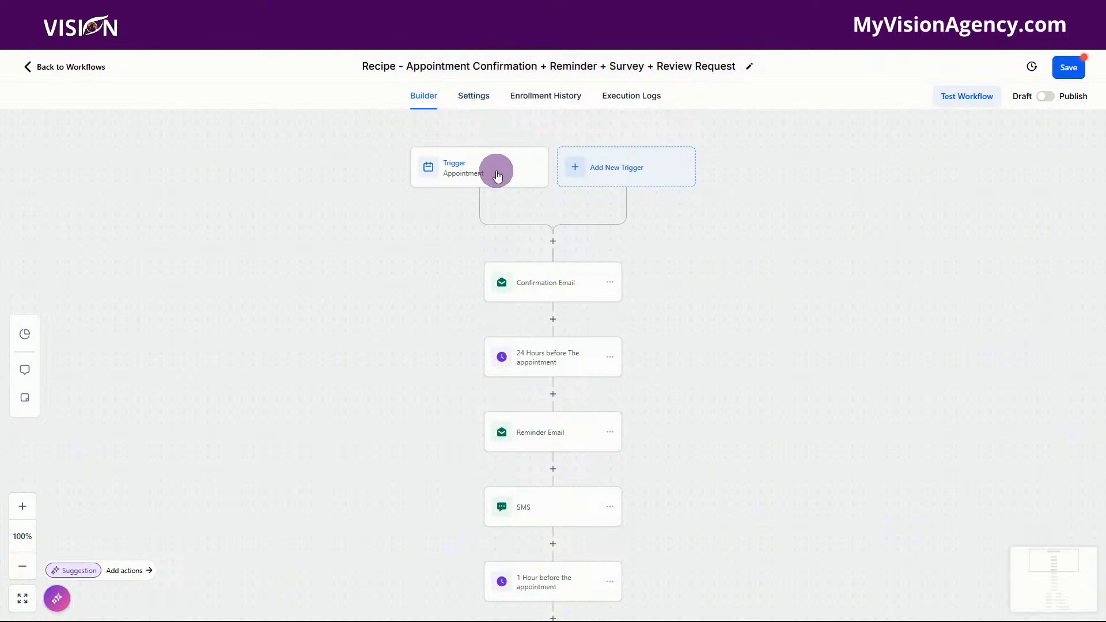
{"action": "left_click", "coordinate": [497, 174]}
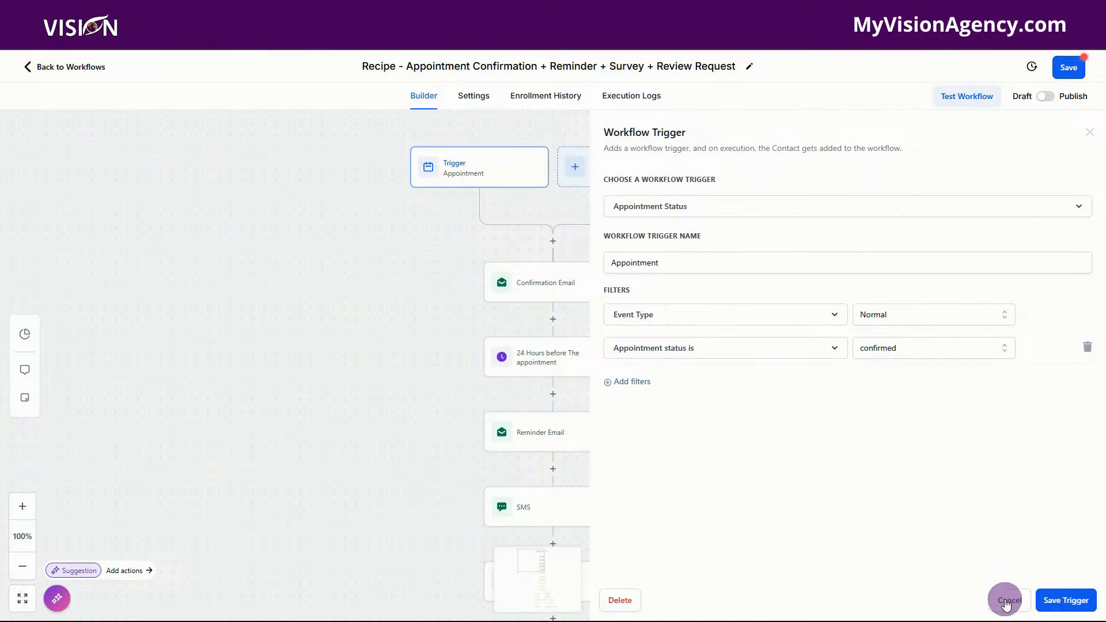
{"action": "left_click", "coordinate": [1006, 602]}
Inspect the Confirmation Email's message and the settings of the "24 Hours before The appointment" wait, leaving both unedited
{"action": "left_click", "coordinate": [543, 276]}
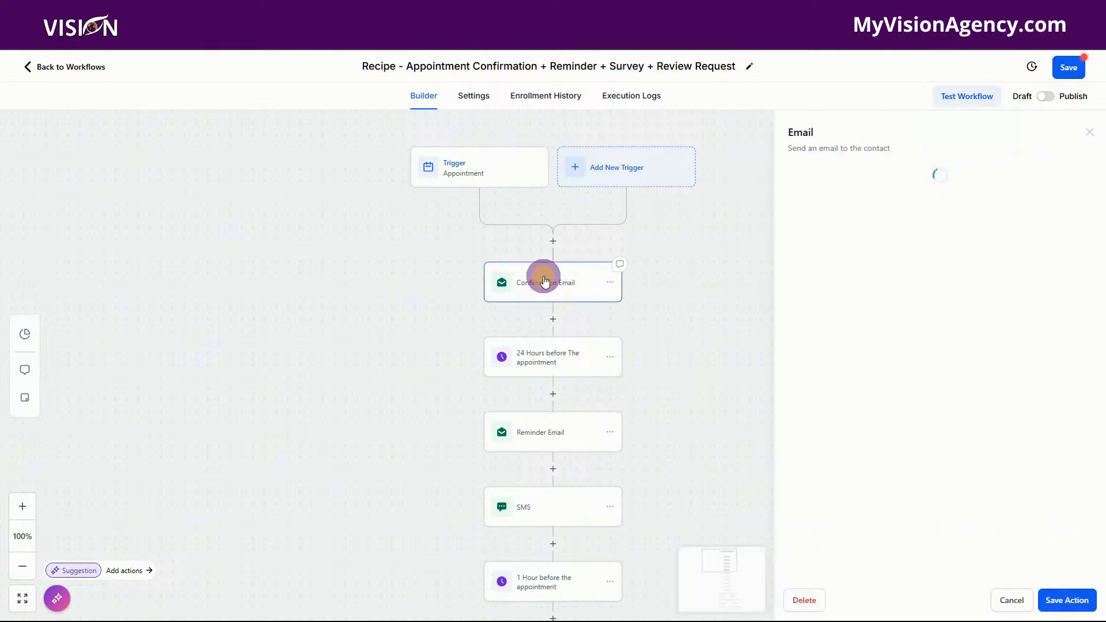
{"action": "left_click", "coordinate": [903, 335]}
{"action": "scroll", "coordinate": [938, 402], "scroll_direction": "down", "scroll_amount": 4}
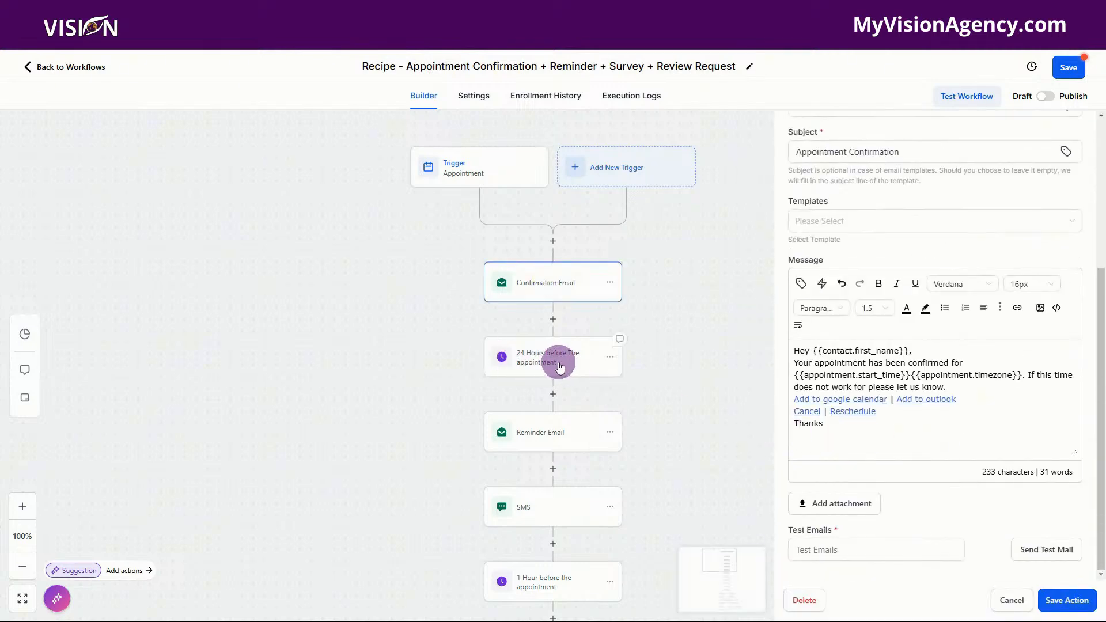
{"action": "left_click", "coordinate": [560, 366]}
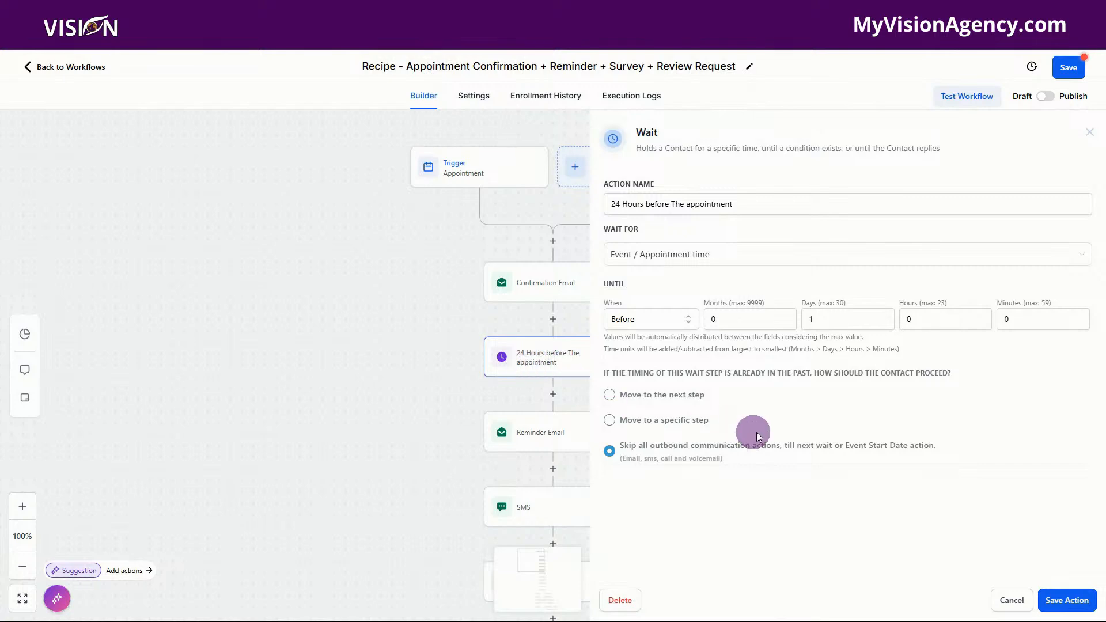
{"action": "left_click", "coordinate": [1003, 600]}
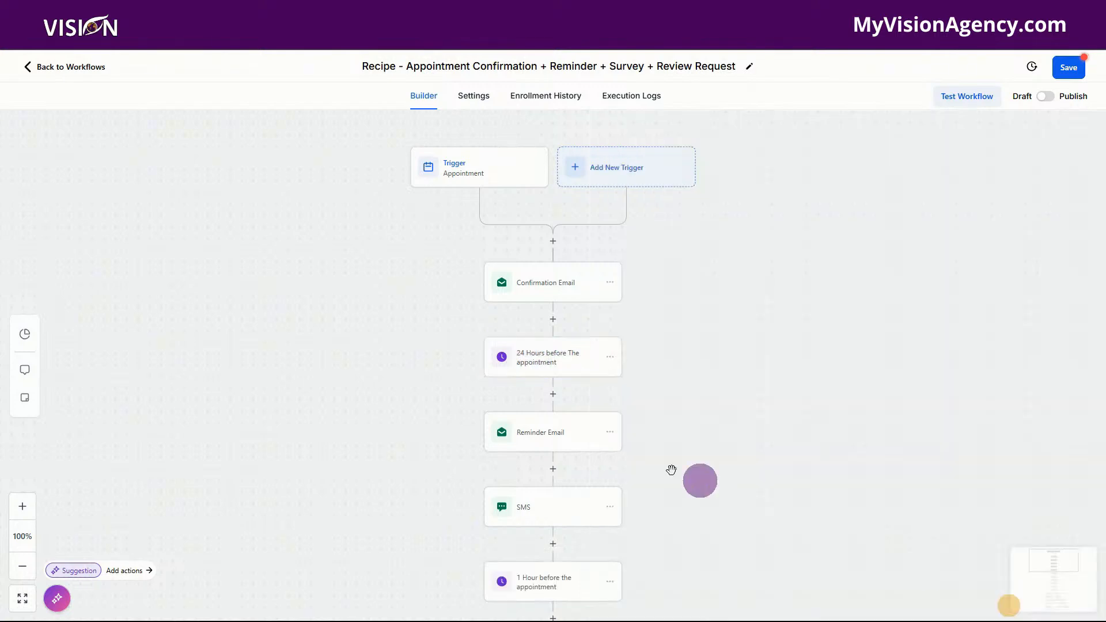
Read the messages of the Reminder Email and the SMS that follow the 24-hour wait
{"action": "left_click", "coordinate": [548, 436]}
{"action": "scroll", "coordinate": [1000, 346], "scroll_direction": "down", "scroll_amount": 4}
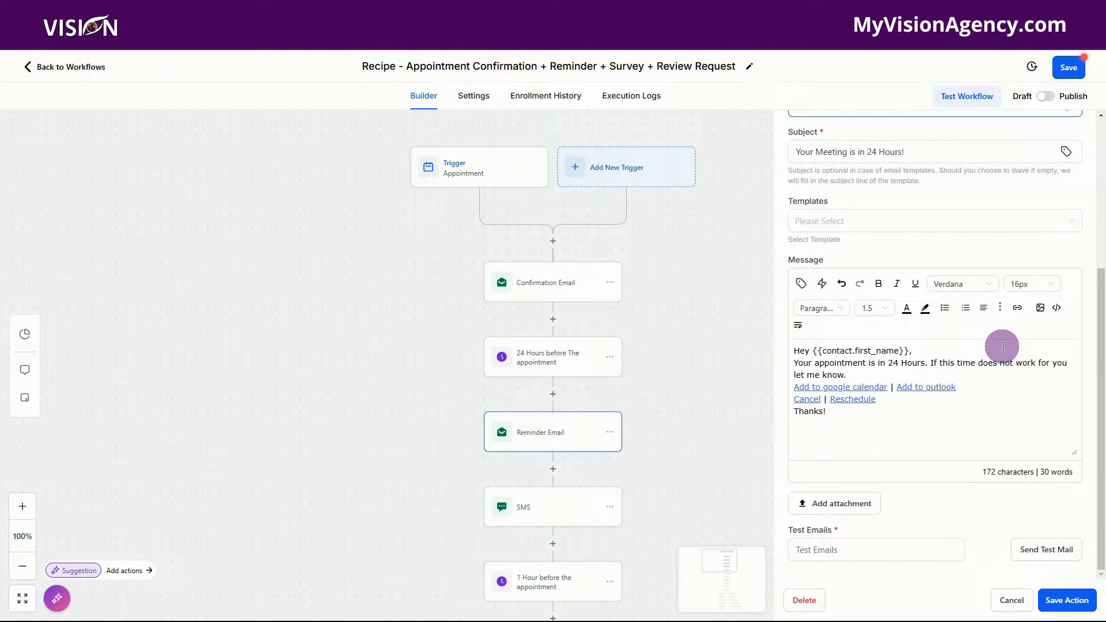
{"action": "left_click", "coordinate": [530, 507]}
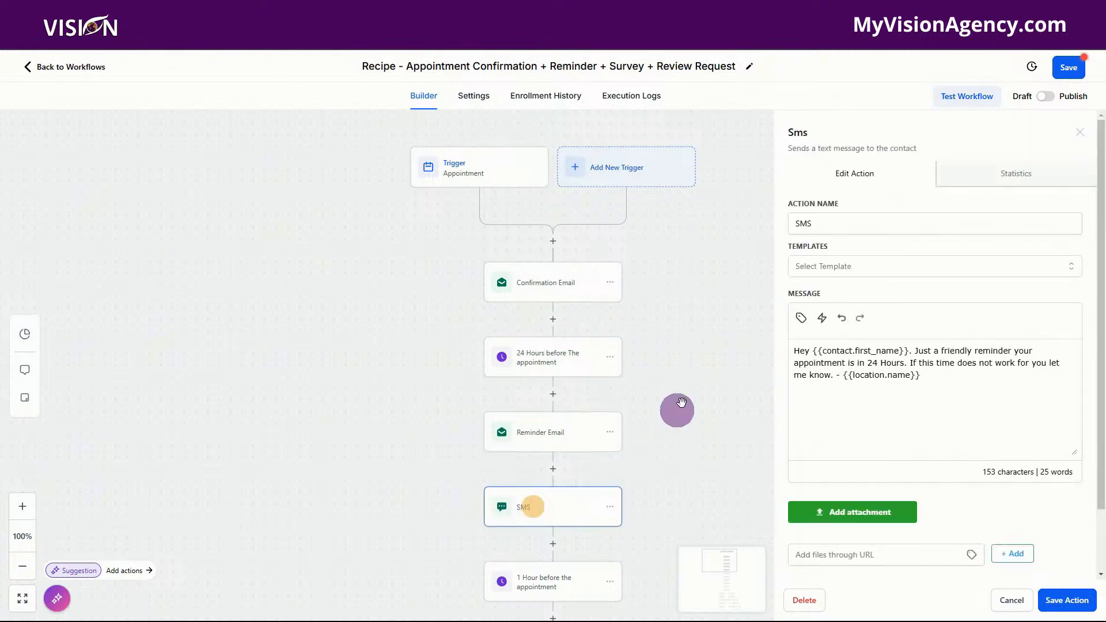
Inspect the "1 Hour before the appointment" wait and read the 1hr reminder email and SMS that follow it
{"action": "scroll", "coordinate": [548, 407], "scroll_direction": "down", "scroll_amount": 2}
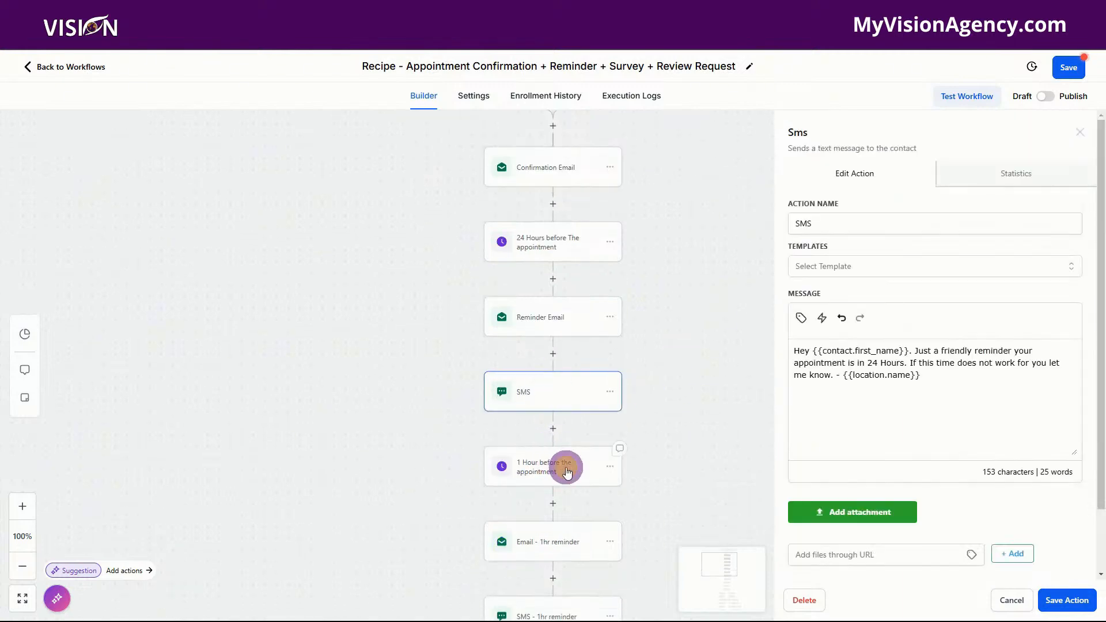
{"action": "left_click", "coordinate": [567, 471]}
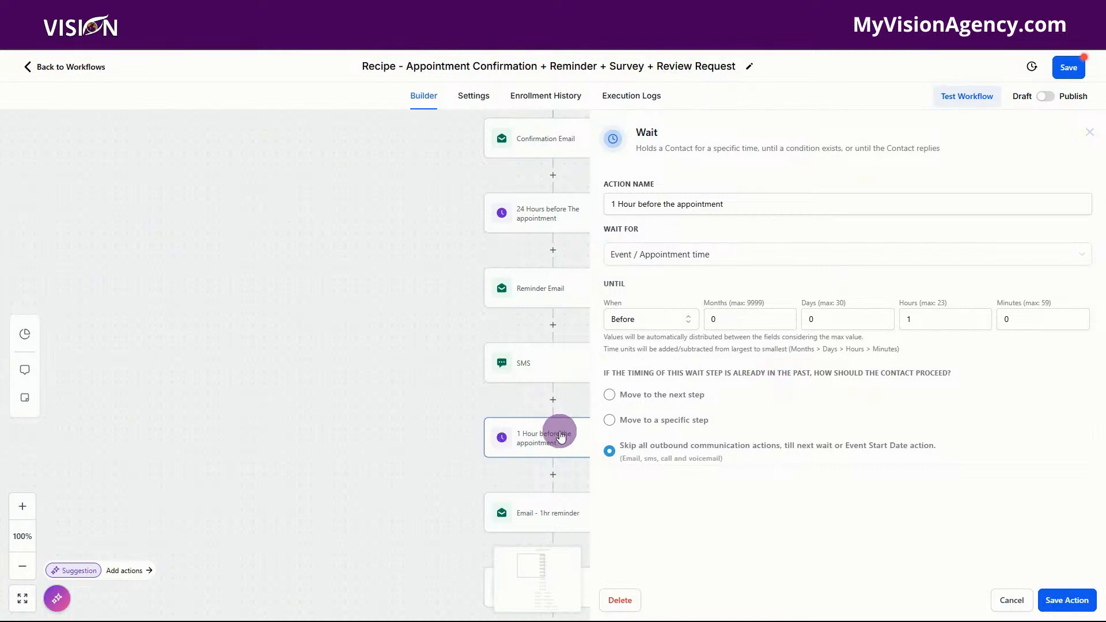
{"action": "scroll", "coordinate": [551, 455], "scroll_direction": "down", "scroll_amount": 1}
{"action": "left_click", "coordinate": [549, 457]}
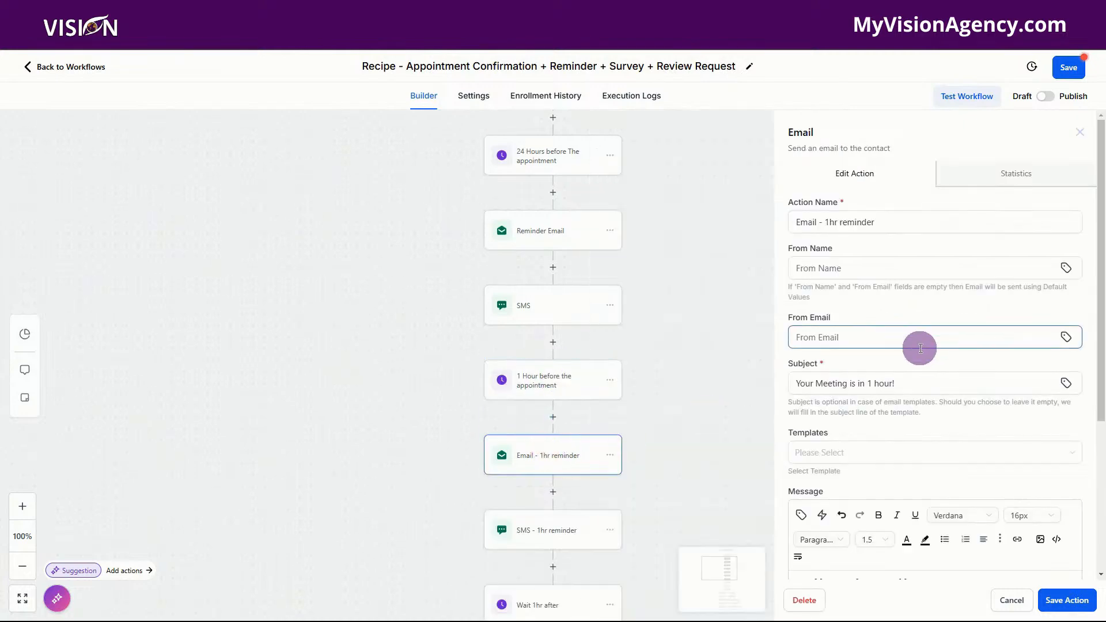
{"action": "scroll", "coordinate": [919, 349], "scroll_direction": "down", "scroll_amount": 4}
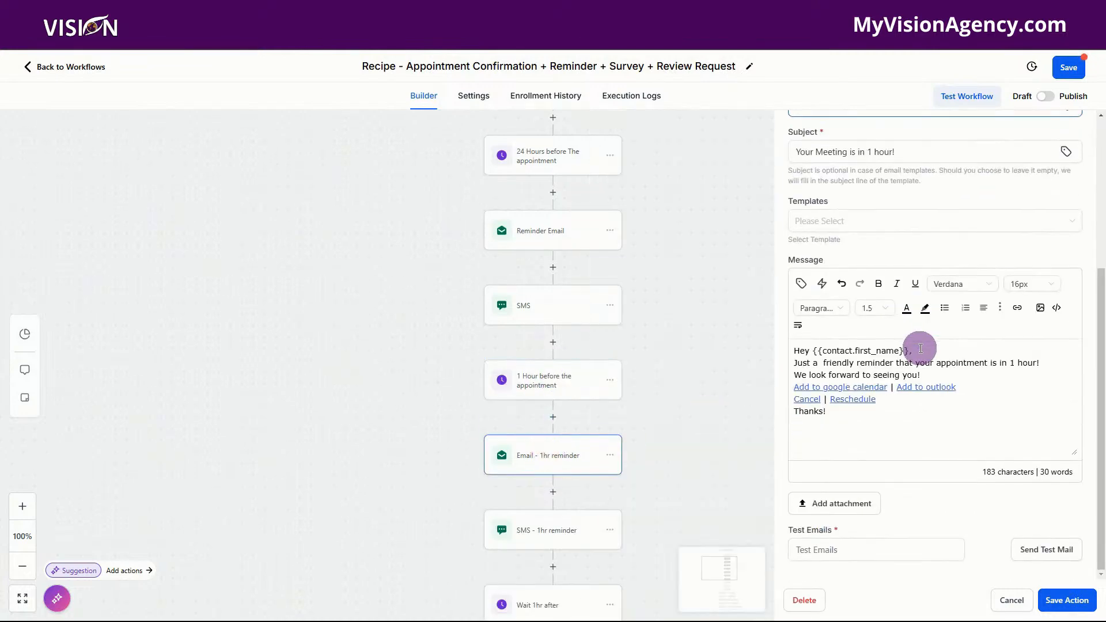
{"action": "left_click", "coordinate": [543, 526]}
{"action": "scroll", "coordinate": [576, 472], "scroll_direction": "down", "scroll_amount": 2}
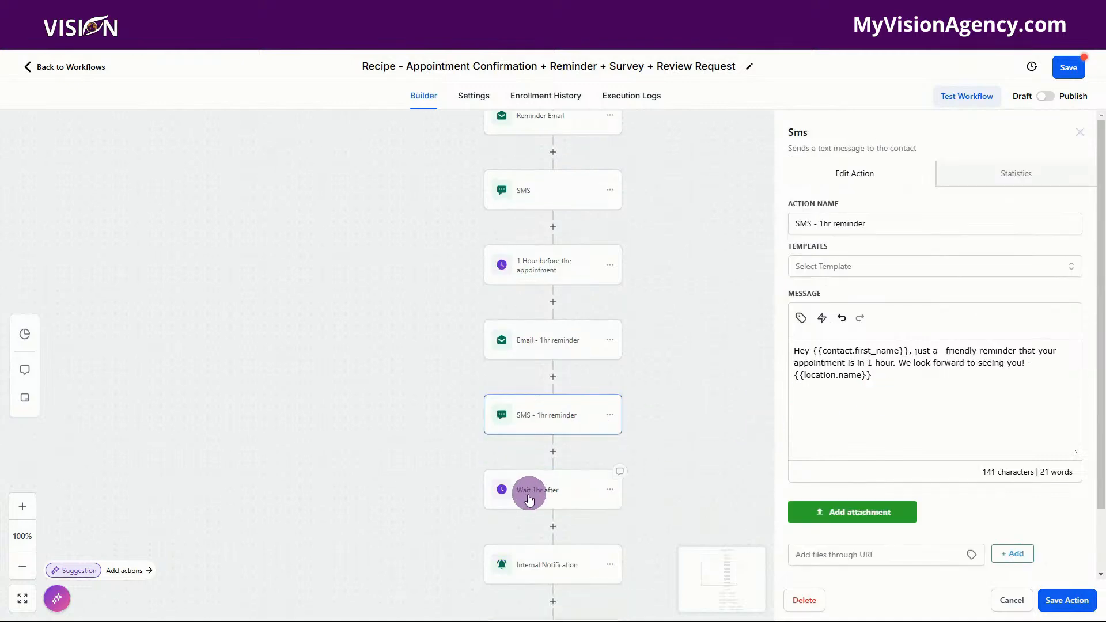
{"action": "left_click", "coordinate": [536, 497]}
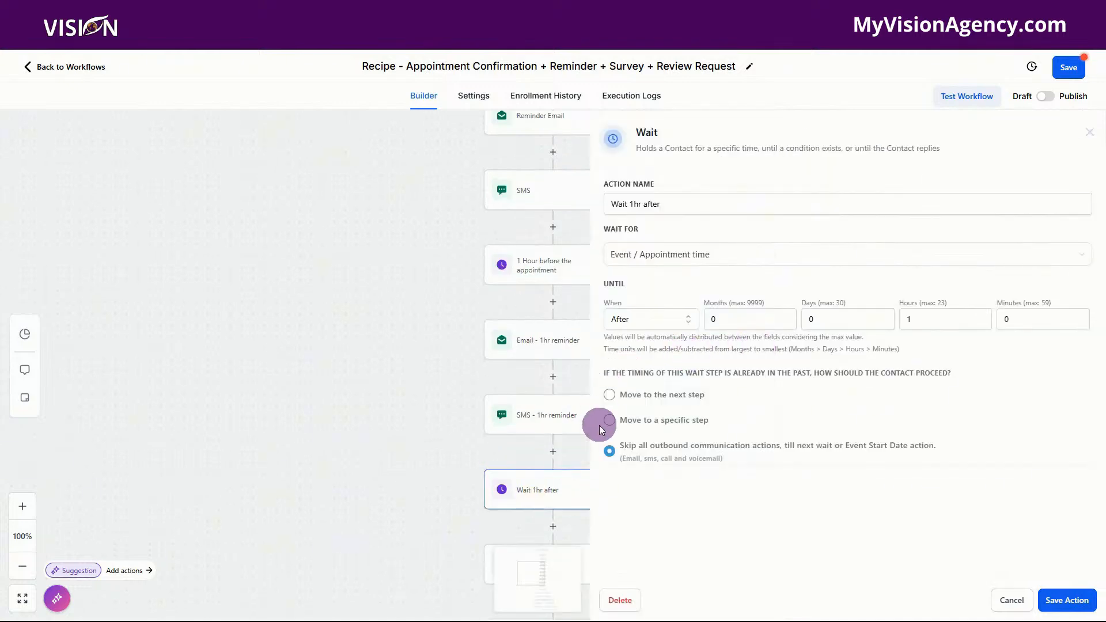
{"action": "scroll", "coordinate": [570, 453], "scroll_direction": "down", "scroll_amount": 1}
{"action": "scroll", "coordinate": [564, 455], "scroll_direction": "down", "scroll_amount": 1}
{"action": "left_click", "coordinate": [551, 455]}
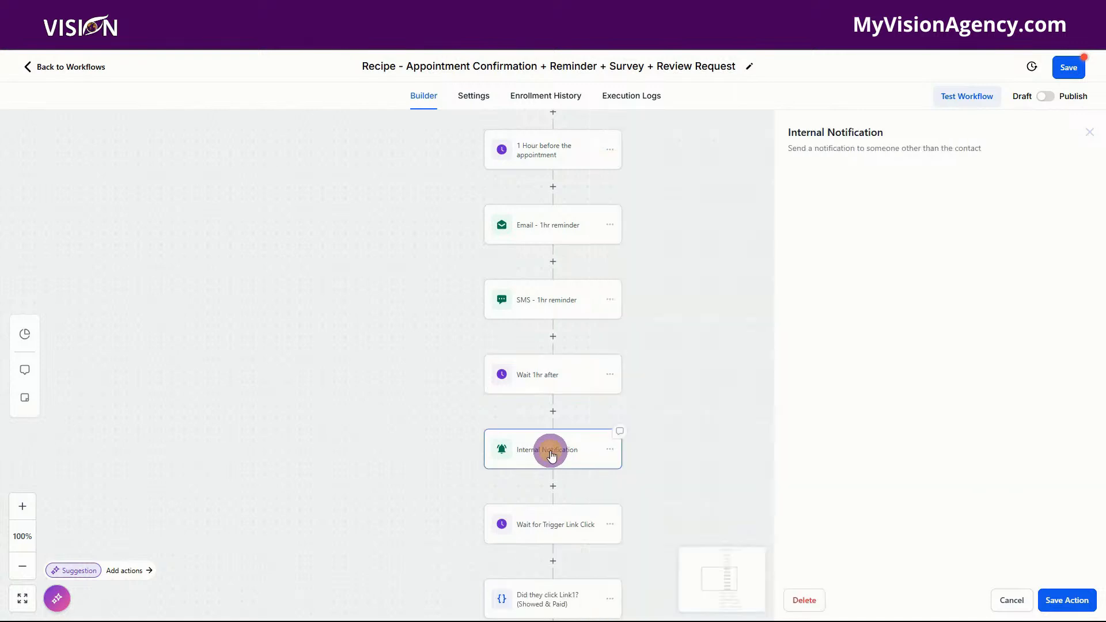
{"action": "scroll", "coordinate": [909, 293], "scroll_direction": "down", "scroll_amount": 6}
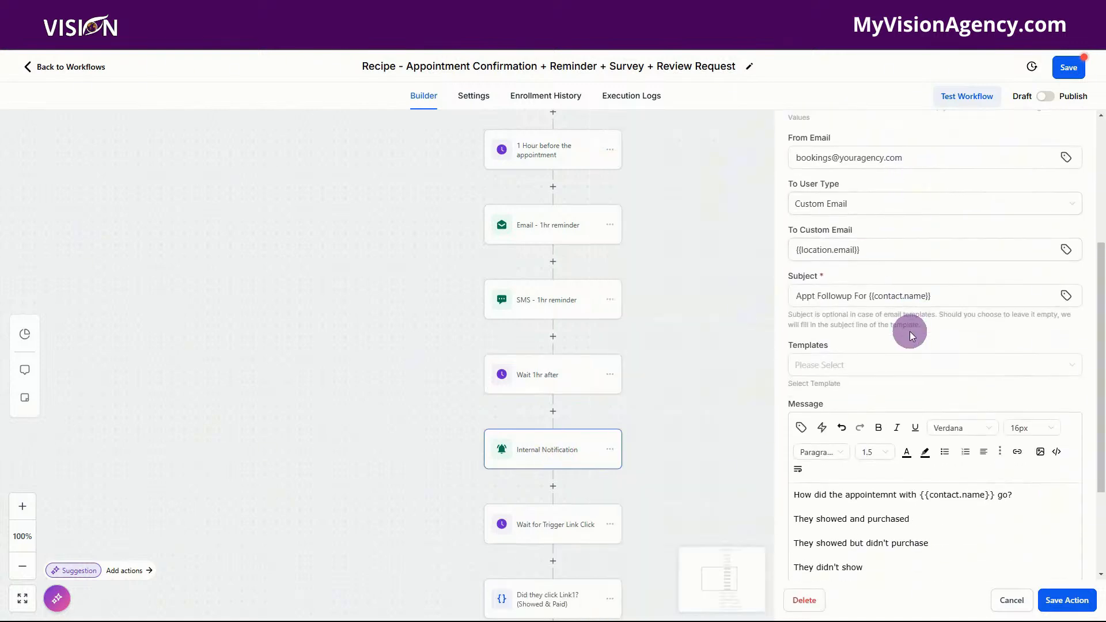
Inspect the "Wait for Trigger Link Click" action and the branches of the "Did they click Link1? (Showed & Paid)" condition
{"action": "left_click", "coordinate": [547, 530]}
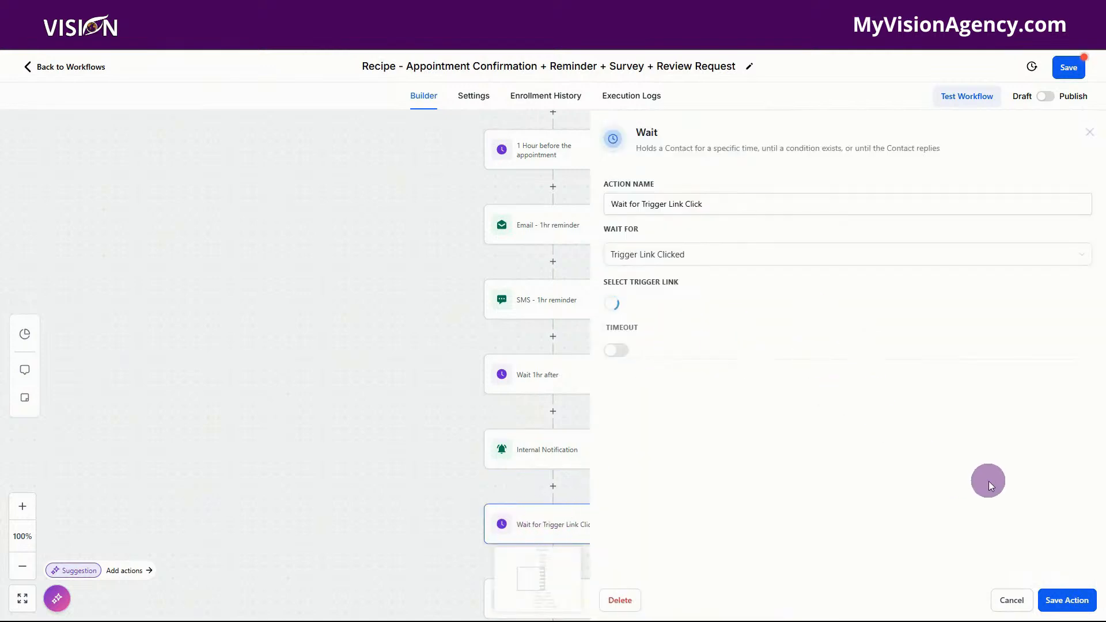
{"action": "left_click", "coordinate": [1016, 603]}
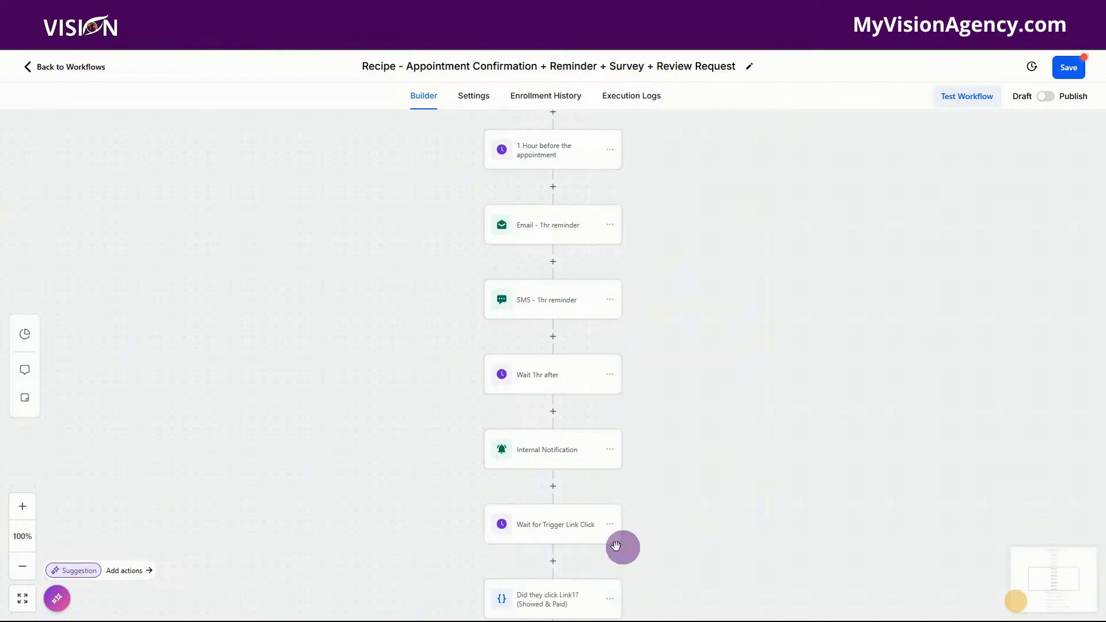
{"action": "scroll", "coordinate": [605, 542], "scroll_direction": "down", "scroll_amount": 2}
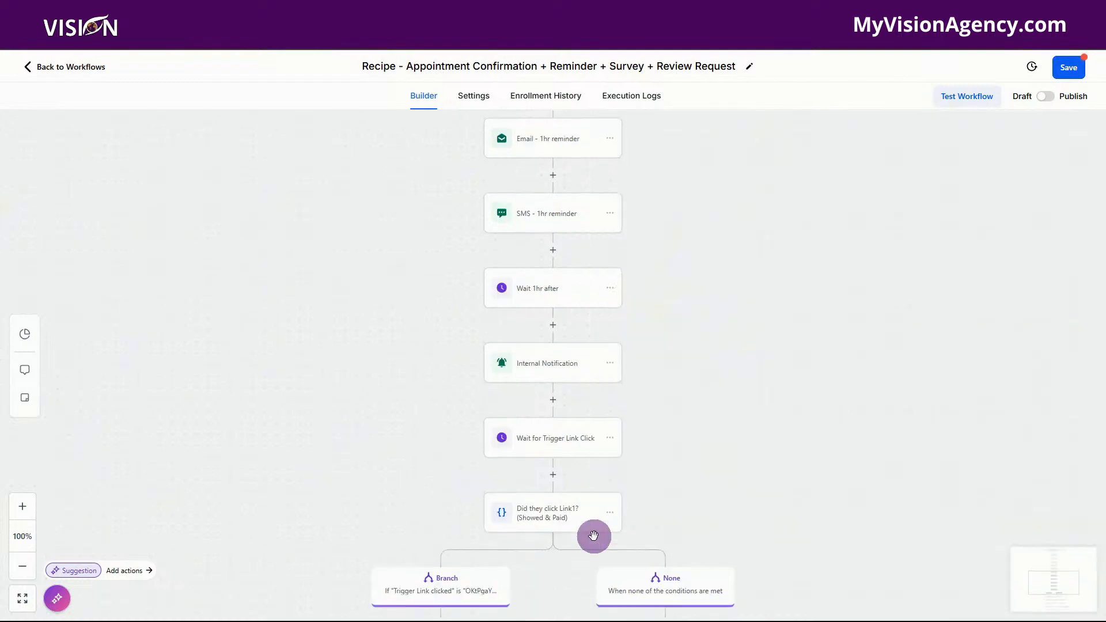
{"action": "left_click", "coordinate": [541, 515]}
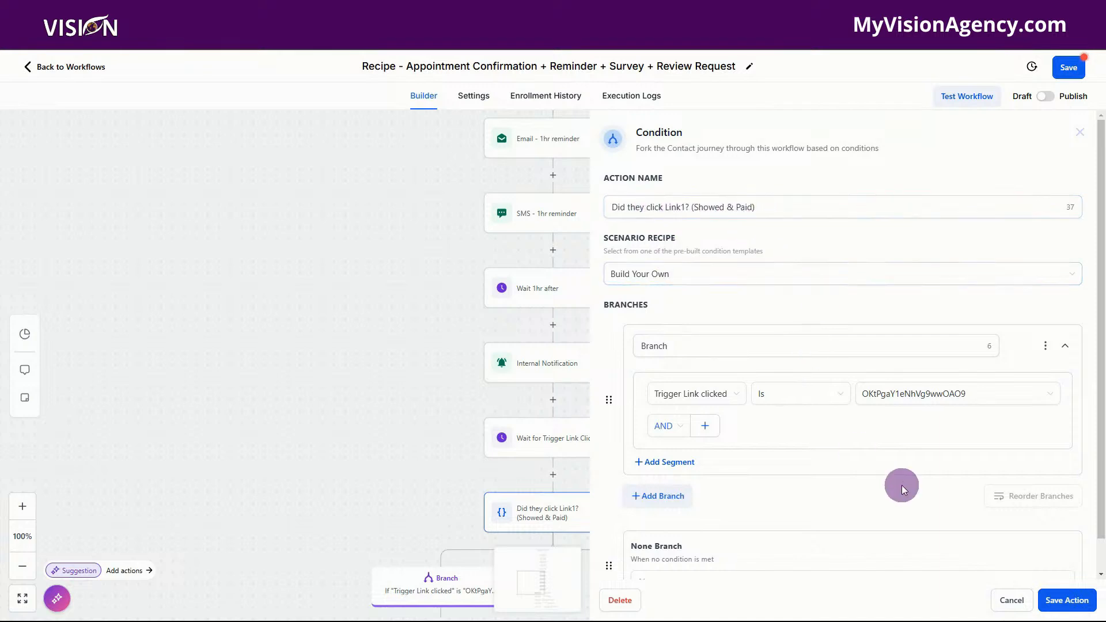
{"action": "mouse_move", "coordinate": [1008, 606]}
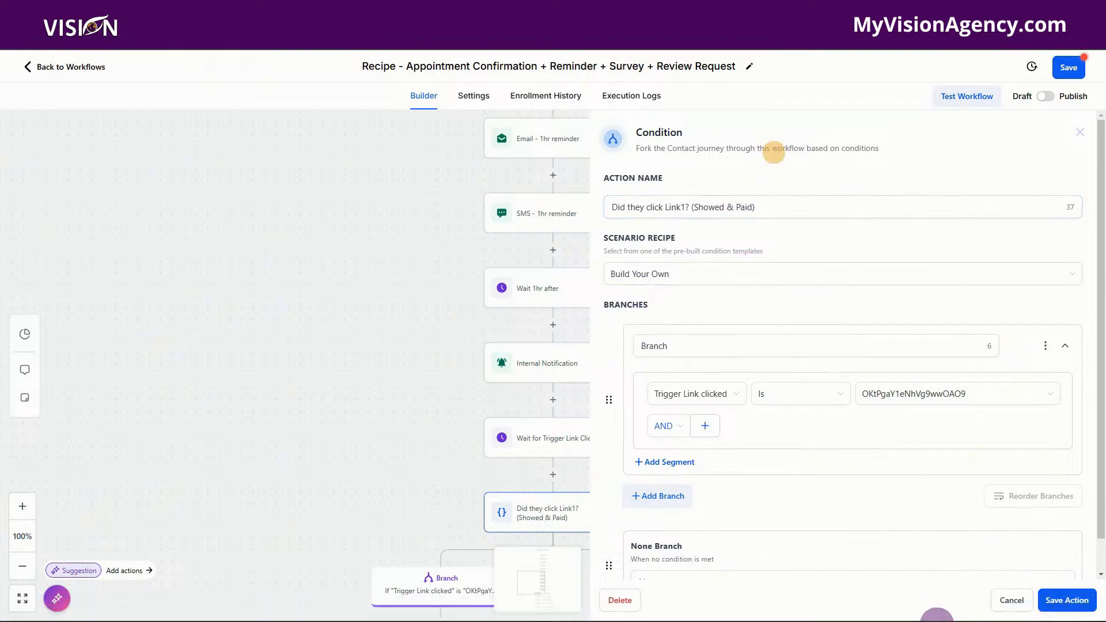
Examine the actions and nested link conditions in the branches below the "Did they click Link1? (Showed & Paid)" condition
{"action": "left_click", "coordinate": [1012, 600]}
{"action": "scroll", "coordinate": [547, 473], "scroll_direction": "down", "scroll_amount": 3}
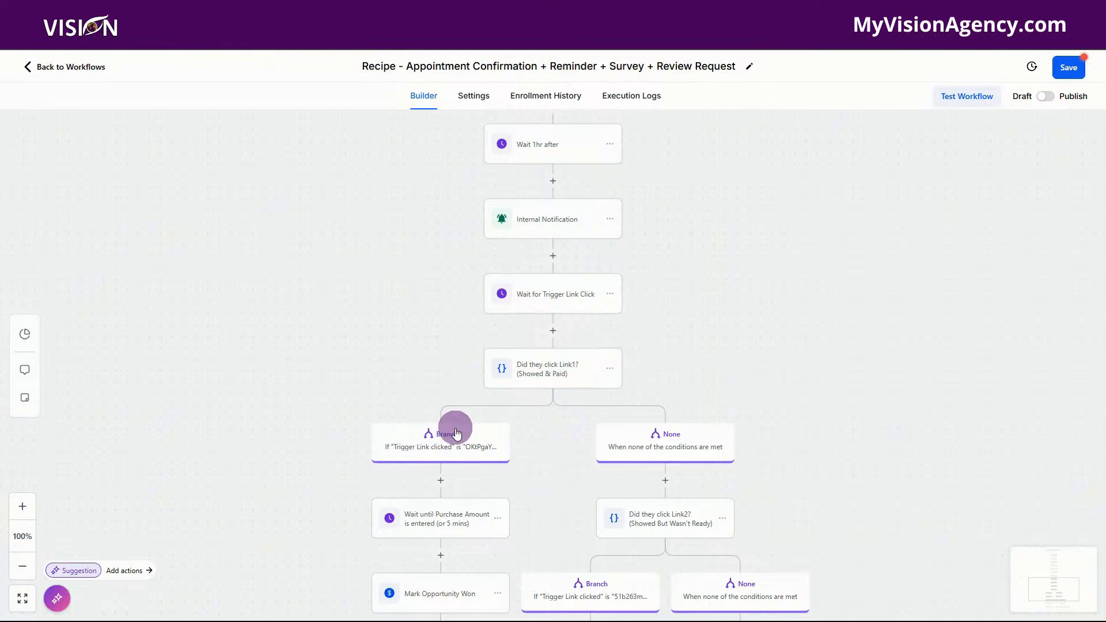
{"action": "scroll", "coordinate": [457, 432], "scroll_direction": "down", "scroll_amount": 3}
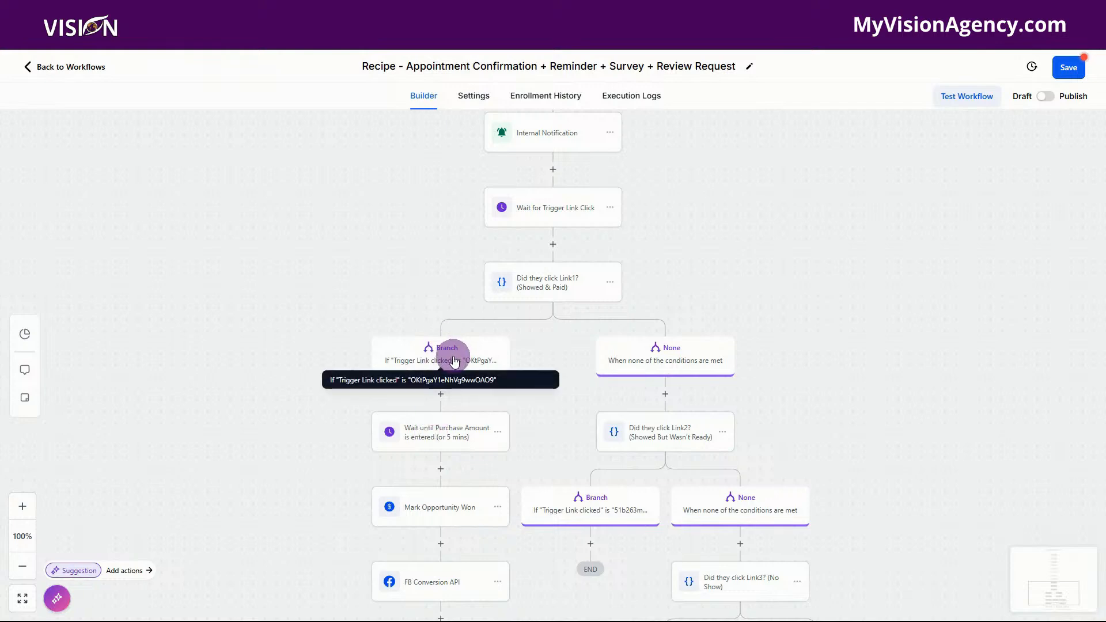
{"action": "scroll", "coordinate": [449, 447], "scroll_direction": "down", "scroll_amount": 2}
{"action": "scroll", "coordinate": [450, 452], "scroll_direction": "down", "scroll_amount": 2}
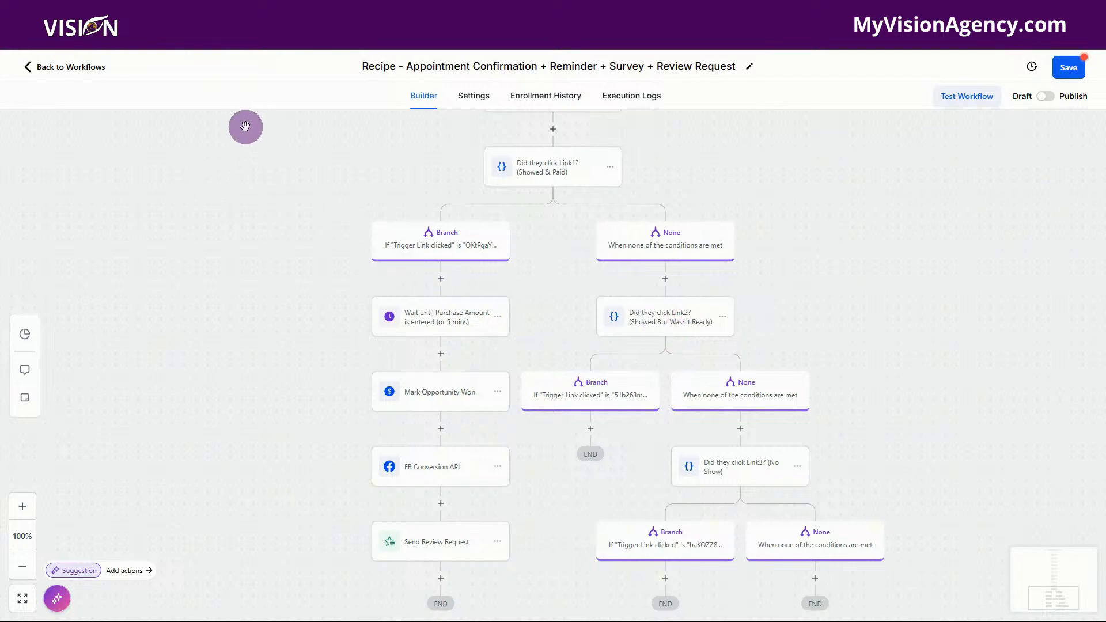
Leave the recipe workflow without saving its changes and open the calendar settings
{"action": "left_click", "coordinate": [89, 68]}
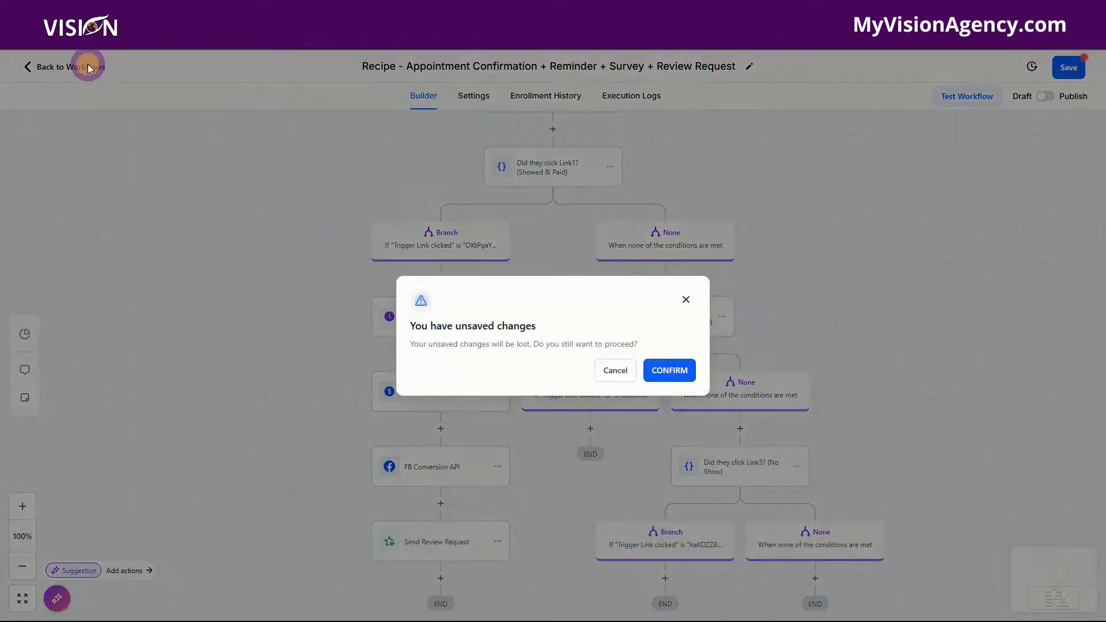
{"action": "left_click", "coordinate": [668, 371]}
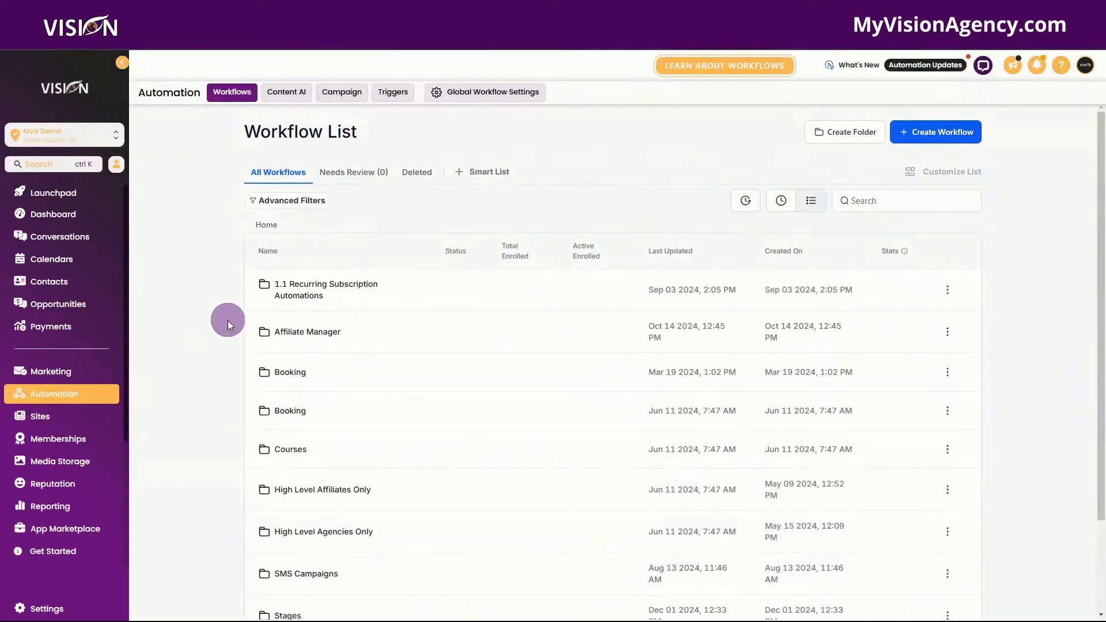
{"action": "left_click", "coordinate": [75, 263]}
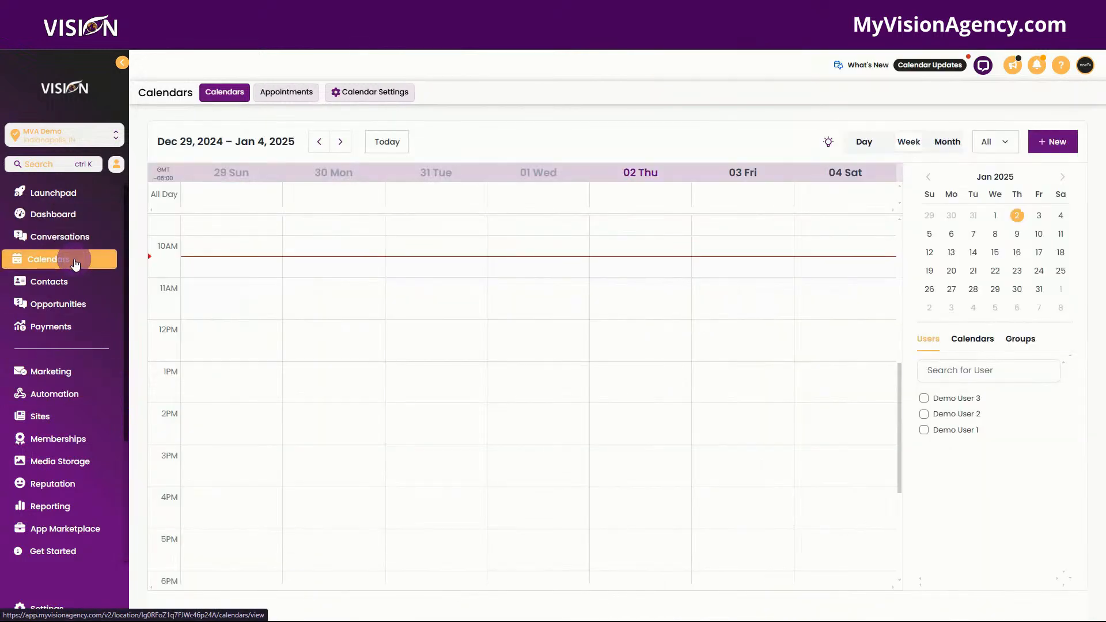
{"action": "left_click", "coordinate": [398, 96]}
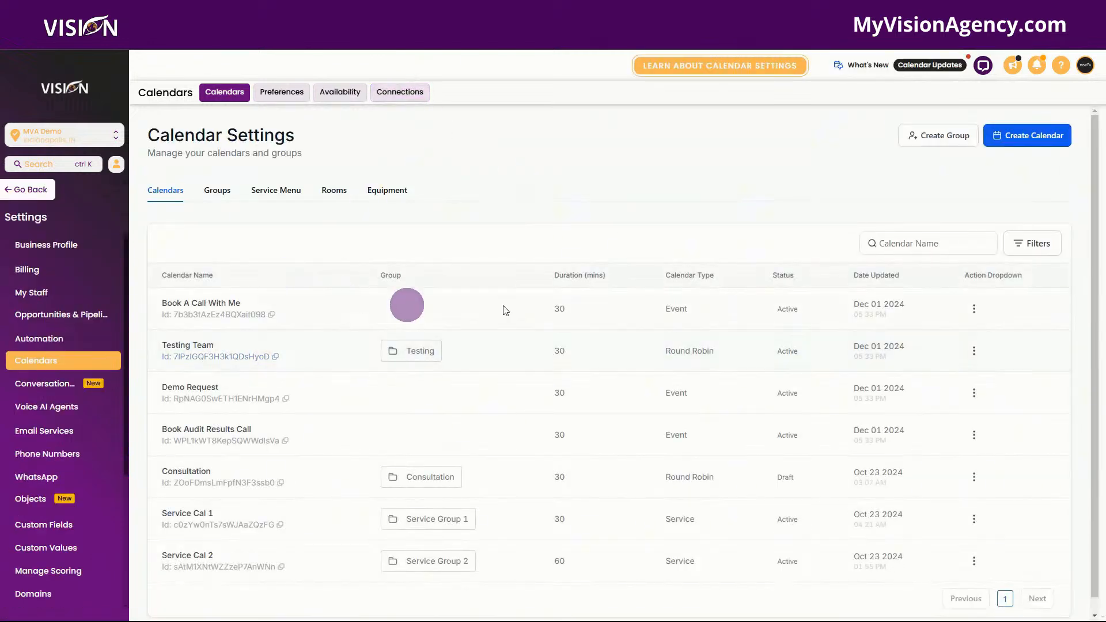
Start a new Personal Booking calendar named "Demo" and assign Demo User 1 as its team member
{"action": "left_click", "coordinate": [1033, 144]}
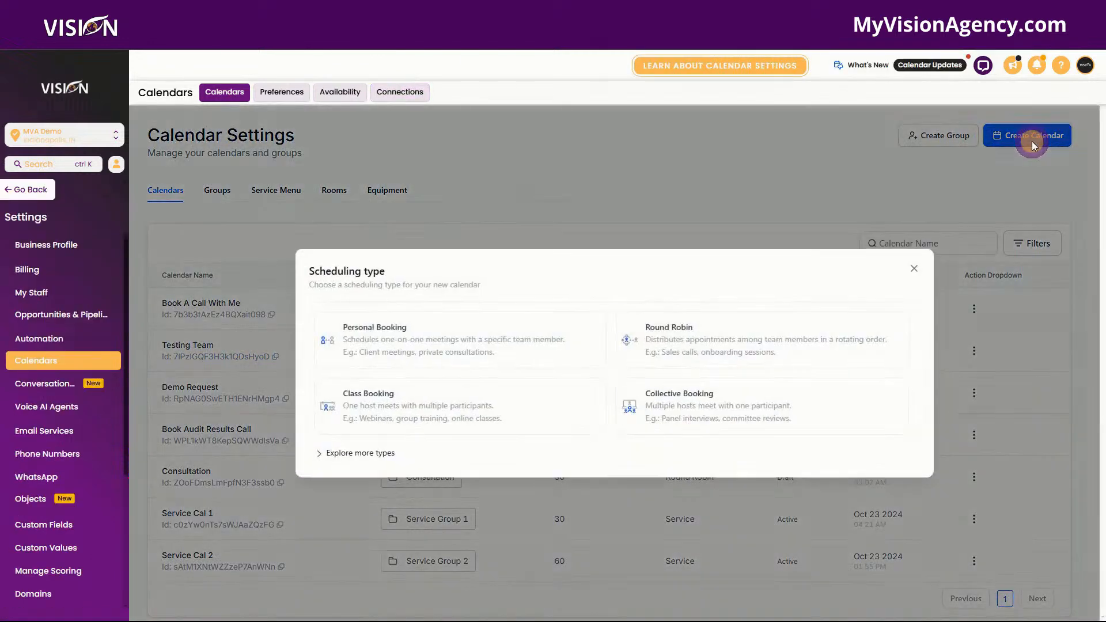
{"action": "left_click", "coordinate": [359, 452]}
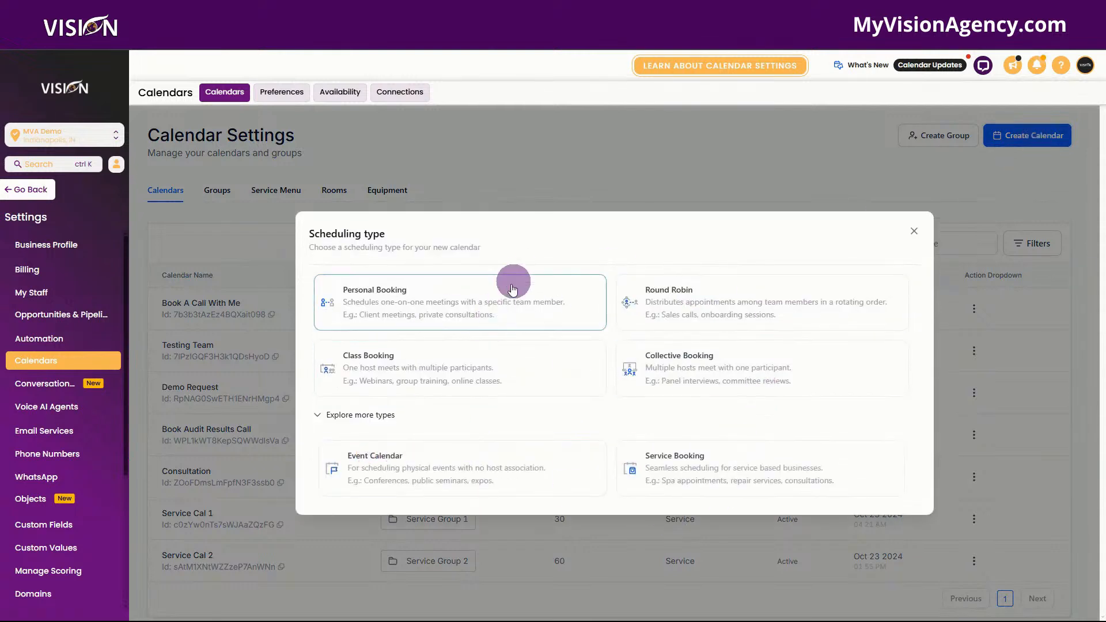
{"action": "left_click", "coordinate": [429, 302]}
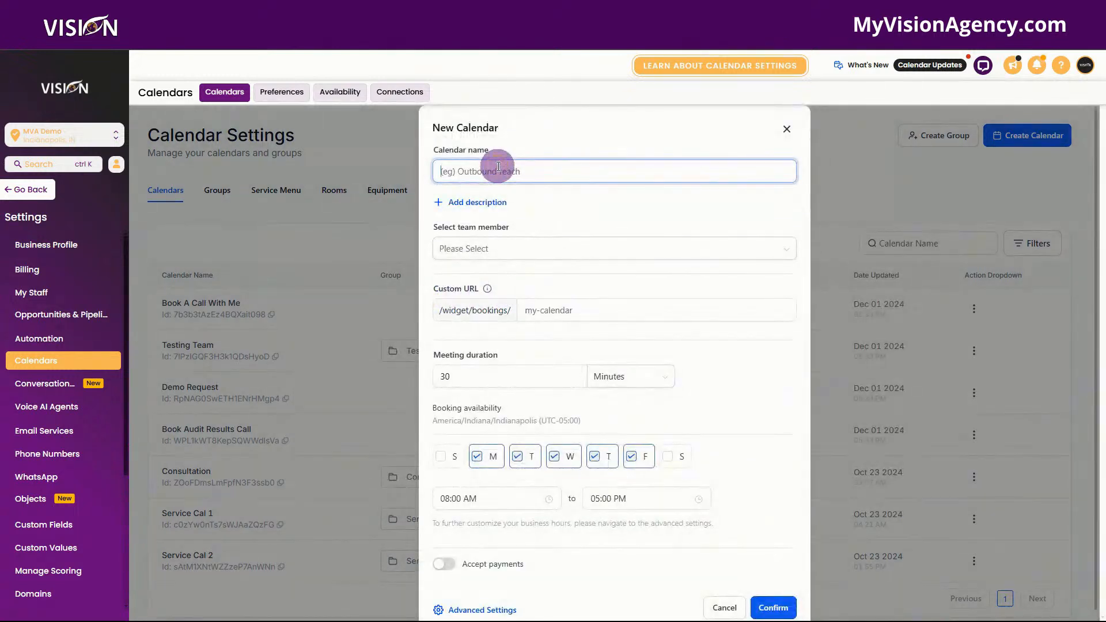
{"action": "left_click", "coordinate": [519, 252]}
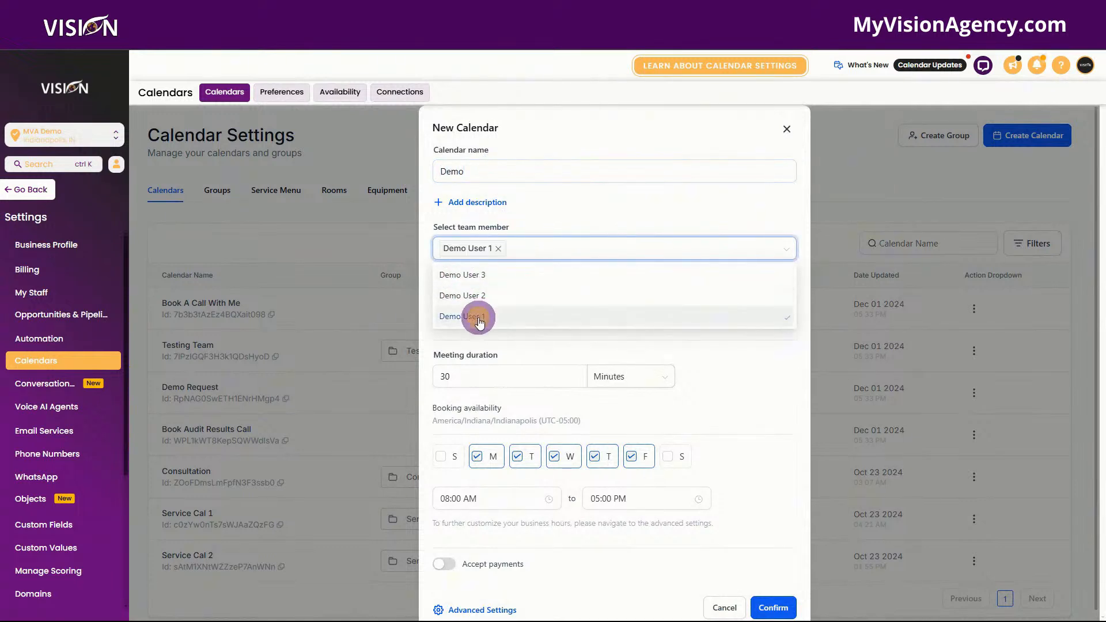
{"action": "left_click", "coordinate": [547, 206]}
Set the new calendar's custom URL to "demo-calendar1586" and create the calendar
{"action": "scroll", "coordinate": [589, 298], "scroll_direction": "down", "scroll_amount": 1}
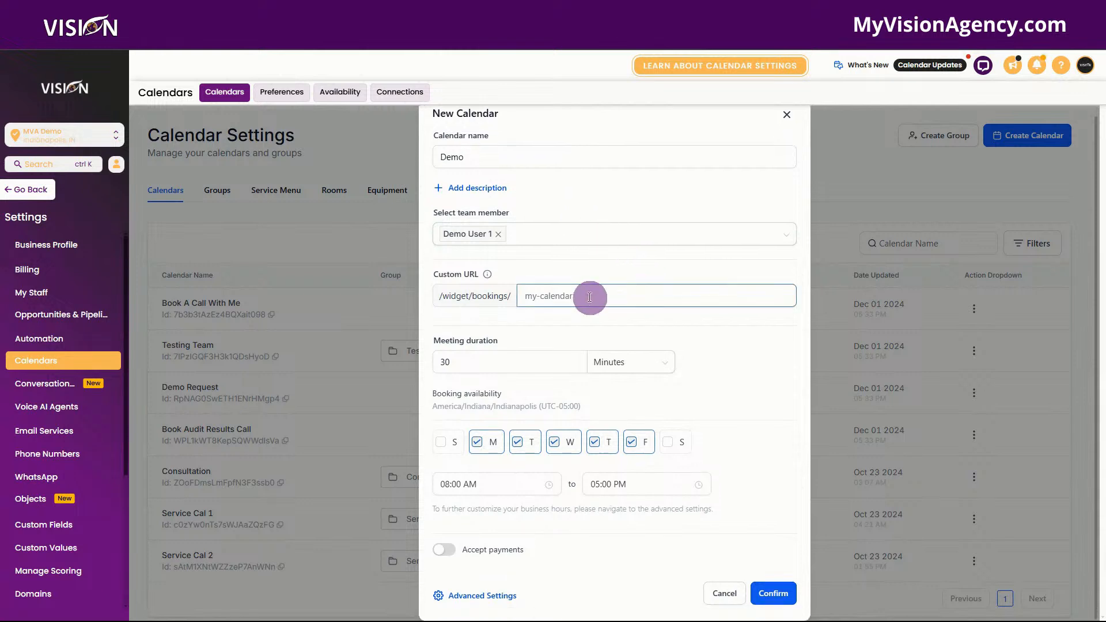
{"action": "left_click", "coordinate": [583, 295]}
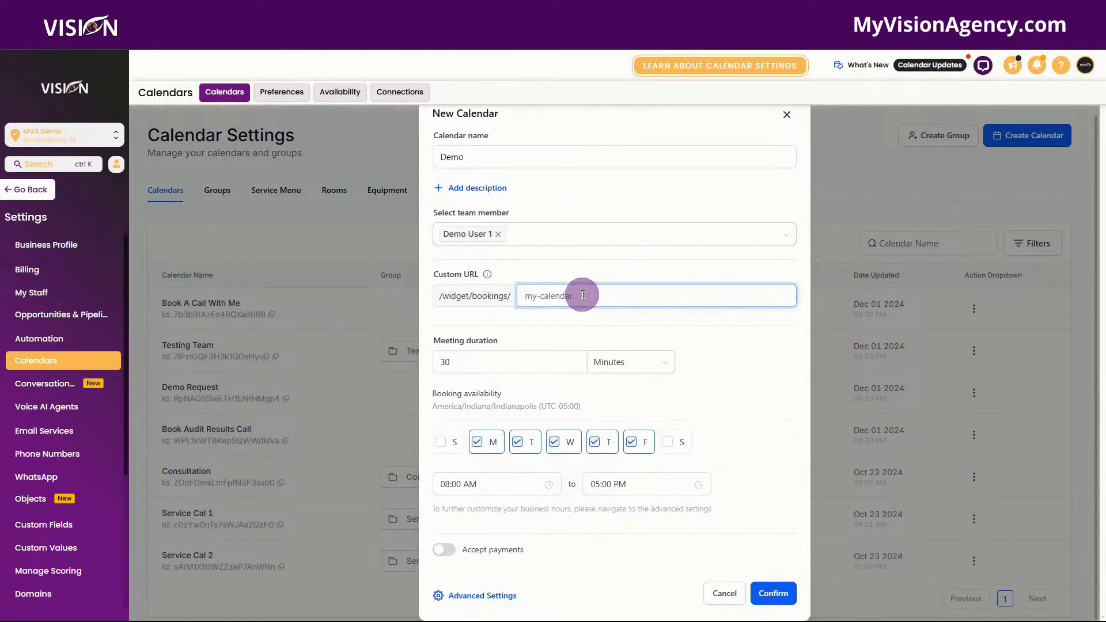
{"action": "type", "text": "demo-cal"}
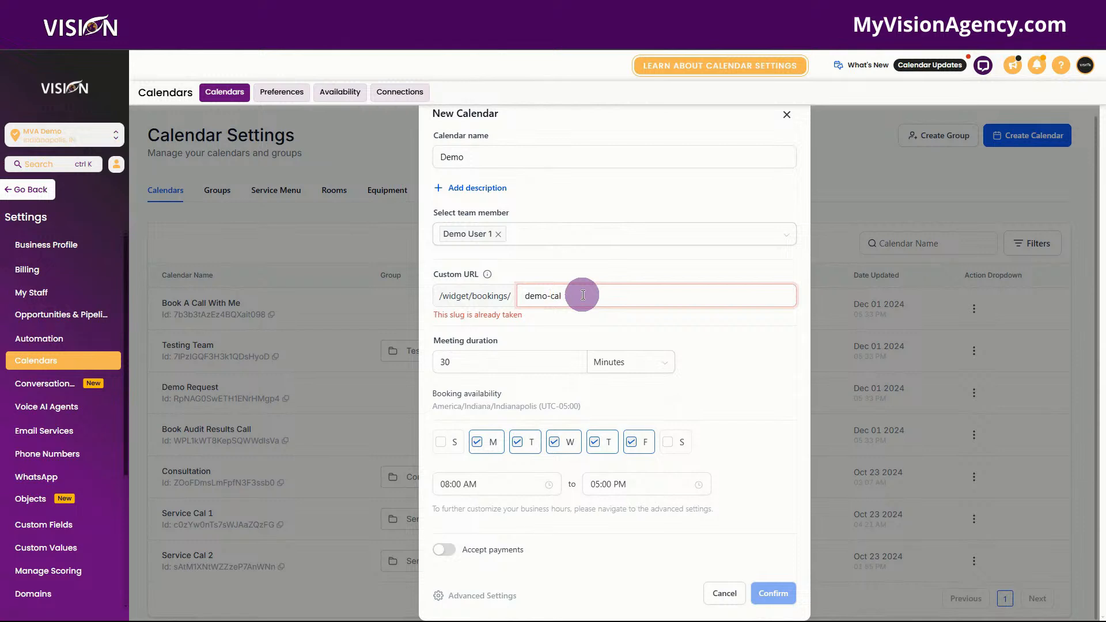
{"action": "scroll", "coordinate": [584, 295], "scroll_direction": "up", "scroll_amount": 1}
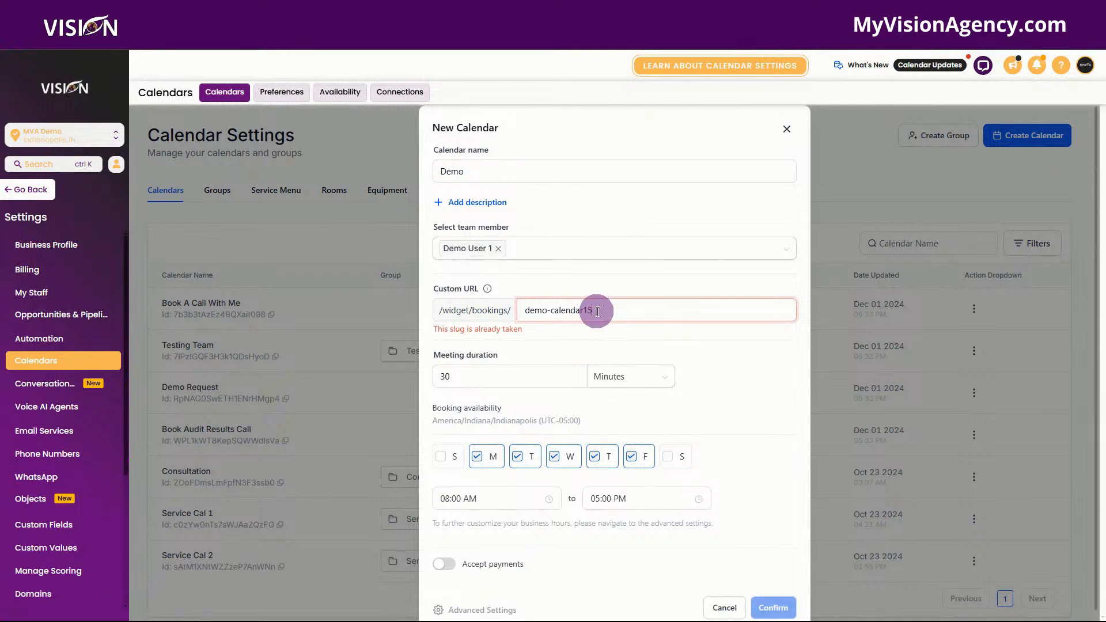
{"action": "type", "text": "86"}
{"action": "scroll", "coordinate": [727, 352], "scroll_direction": "down", "scroll_amount": 1}
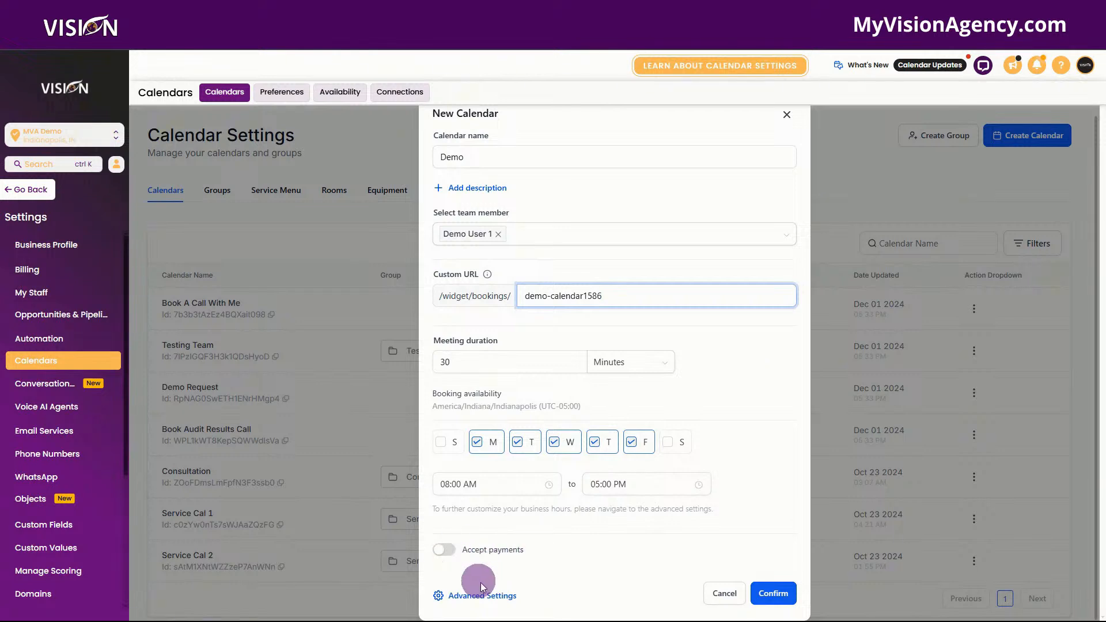
{"action": "left_click", "coordinate": [788, 601]}
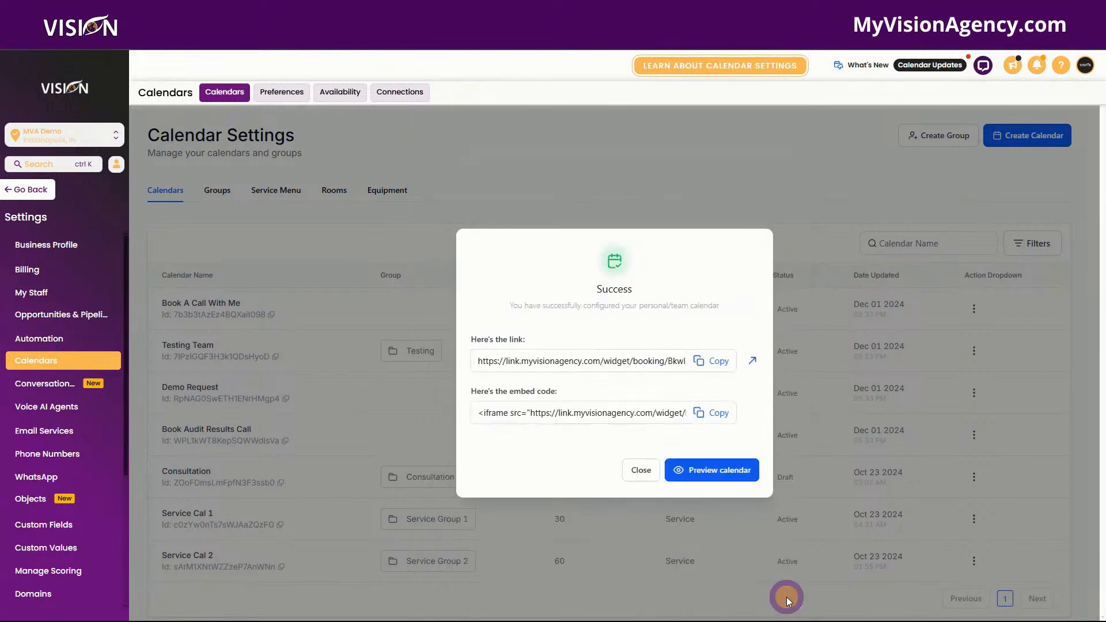
Preview the Demo calendar's booking page, then return and dismiss the calendar's link and embed code dialog
{"action": "left_click", "coordinate": [632, 423]}
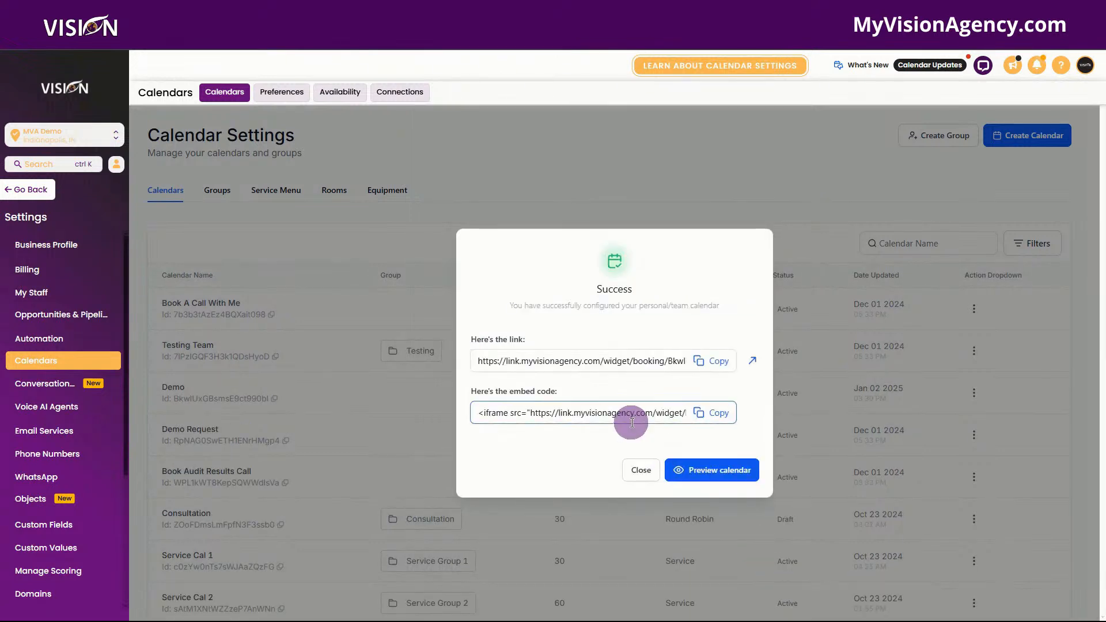
{"action": "left_click", "coordinate": [719, 474]}
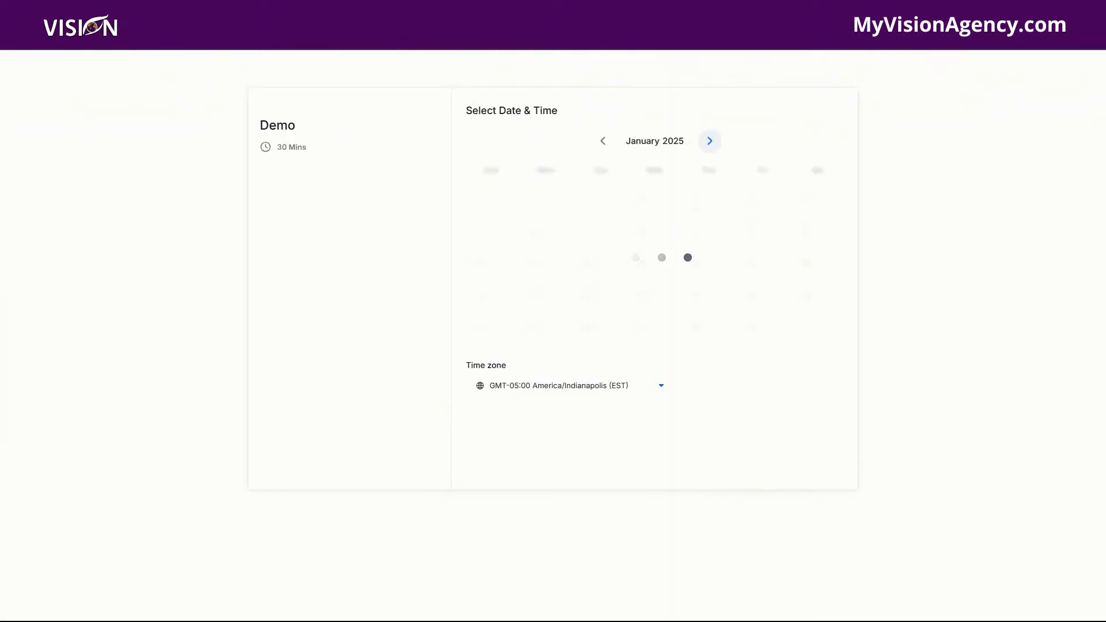
{"action": "left_click", "coordinate": [287, 10]}
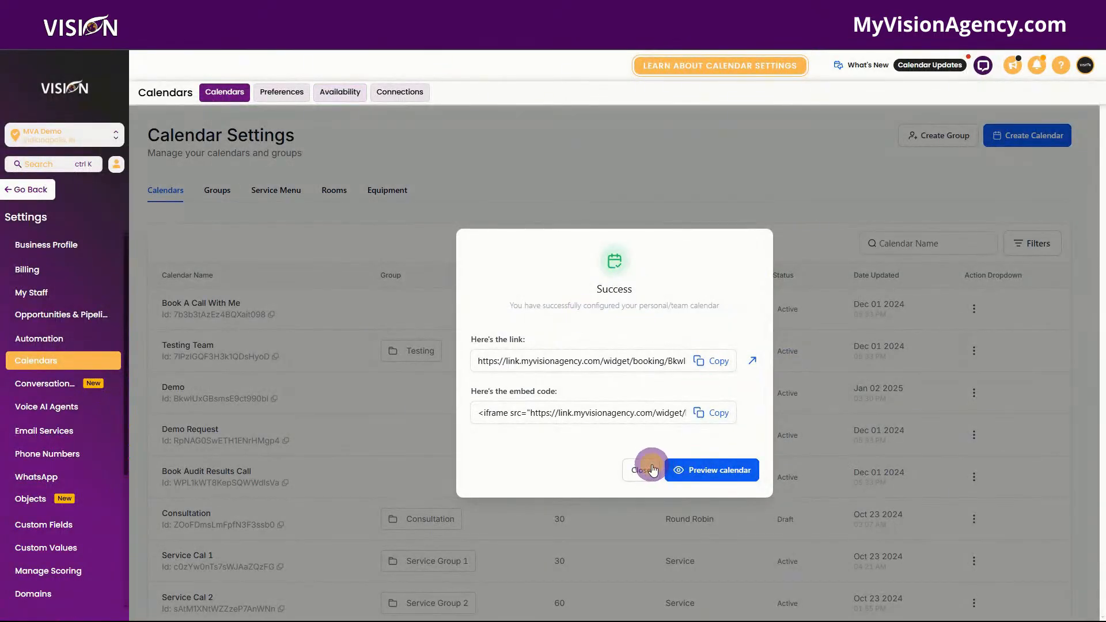
{"action": "left_click", "coordinate": [653, 470]}
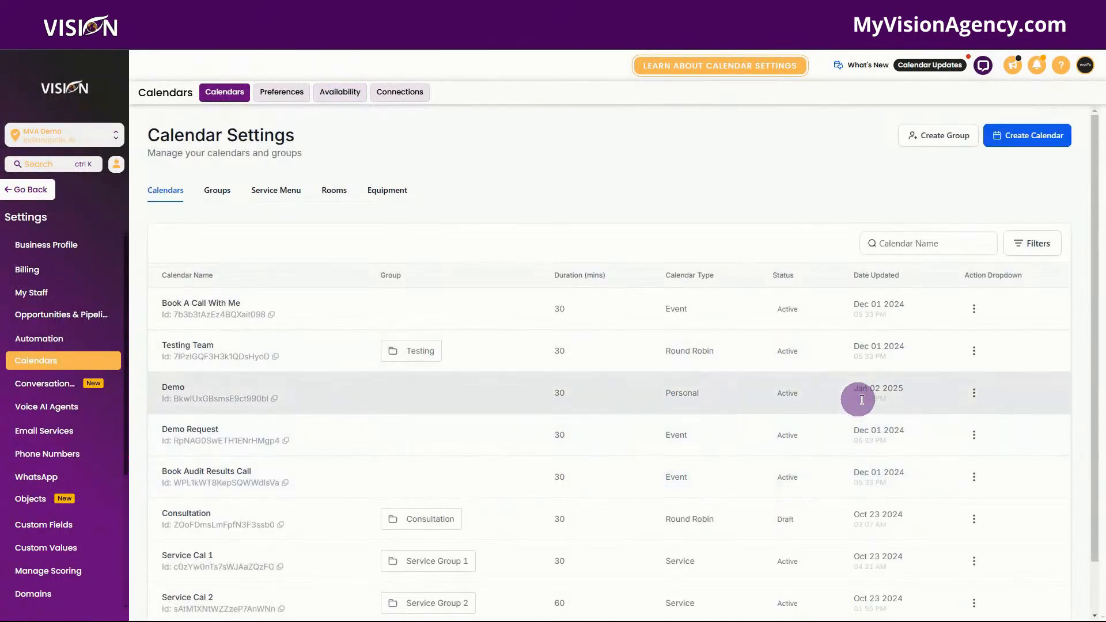
Open the Demo calendar for editing and look through its logo, description and available group options
{"action": "left_click", "coordinate": [974, 396]}
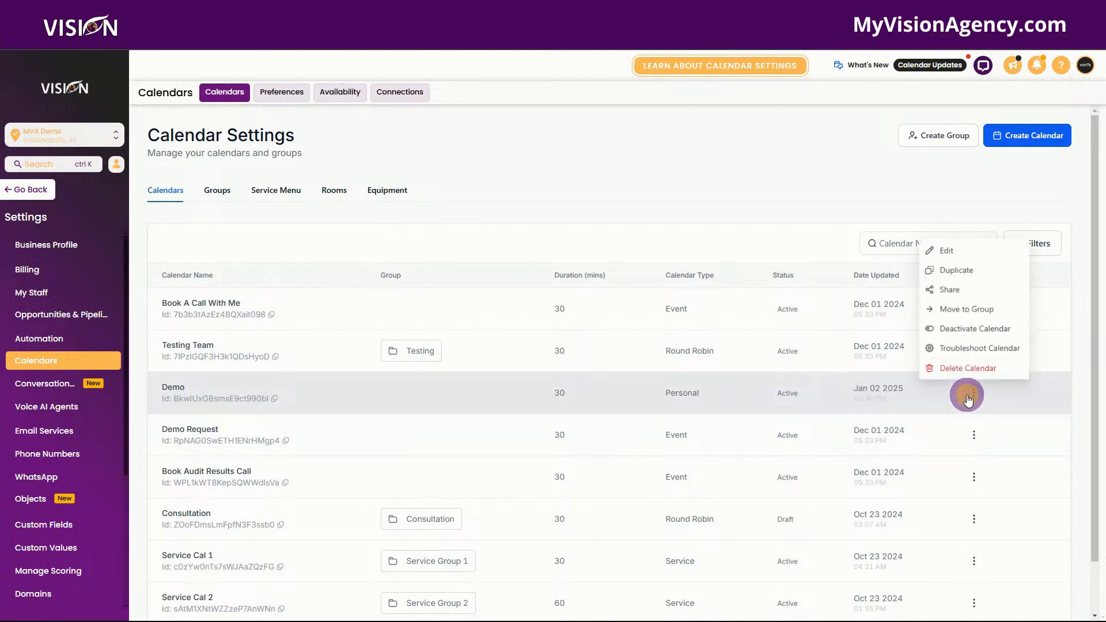
{"action": "left_click", "coordinate": [942, 252]}
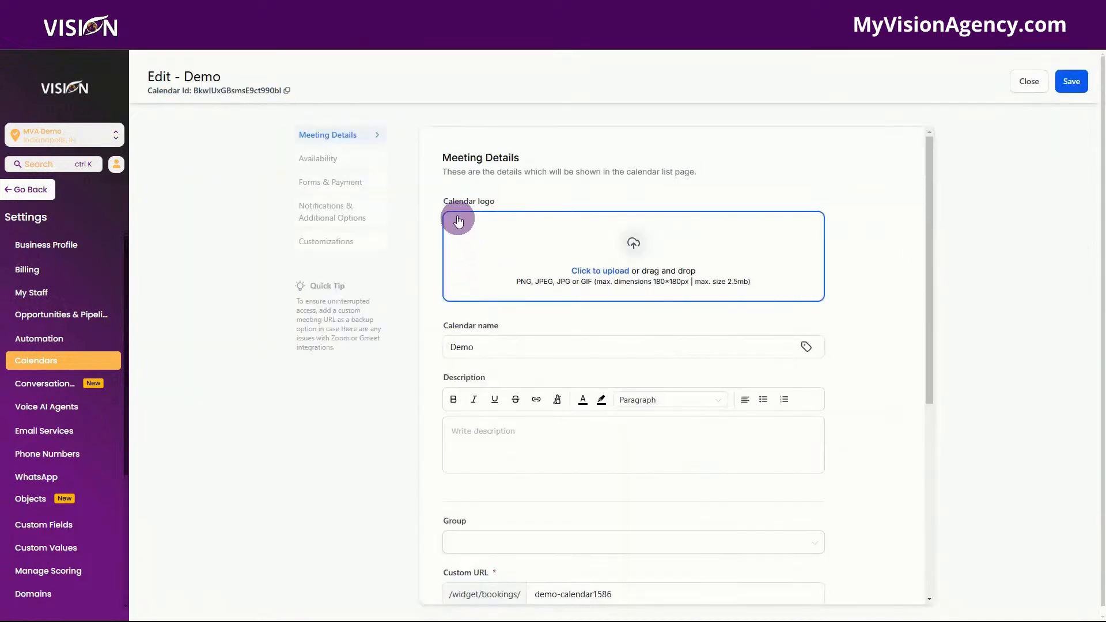
{"action": "scroll", "coordinate": [567, 252], "scroll_direction": "down", "scroll_amount": 2}
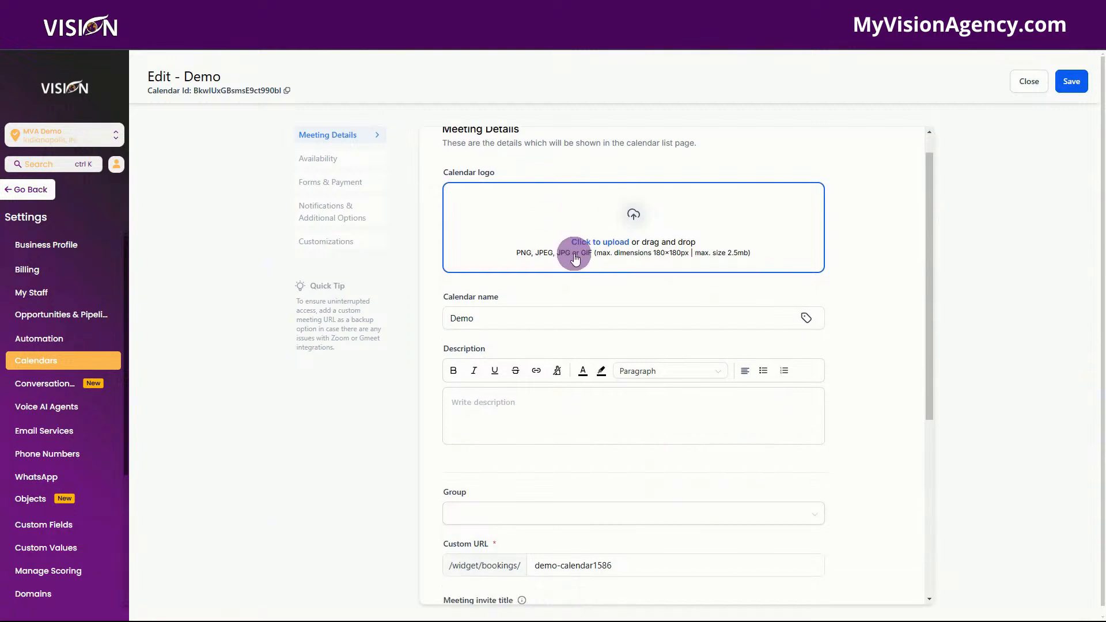
{"action": "scroll", "coordinate": [559, 357], "scroll_direction": "down", "scroll_amount": 2}
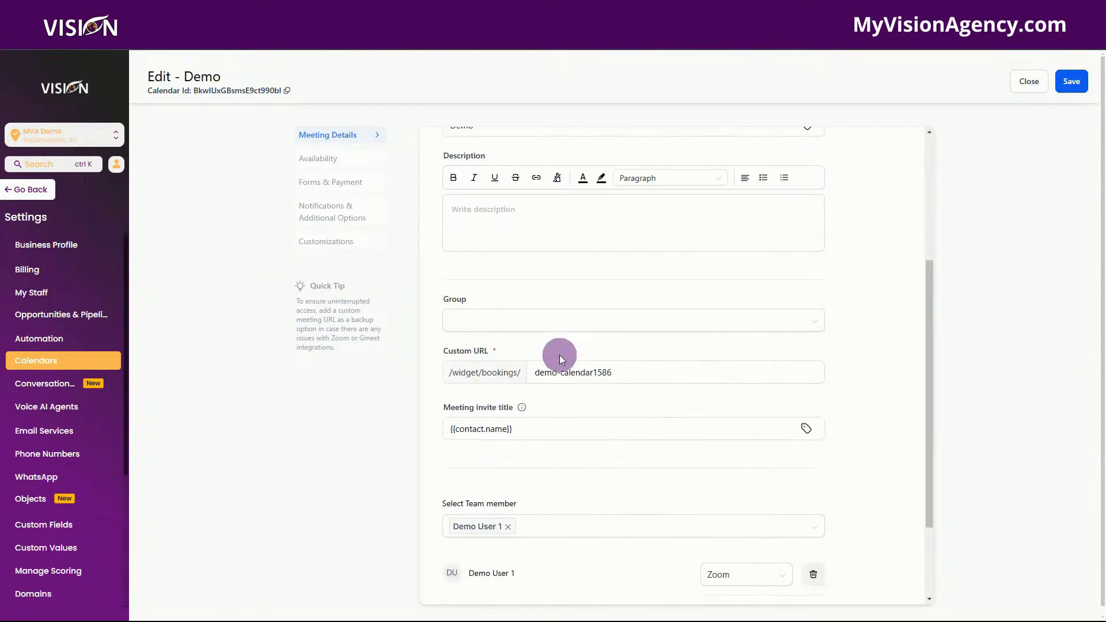
{"action": "left_click", "coordinate": [500, 312]}
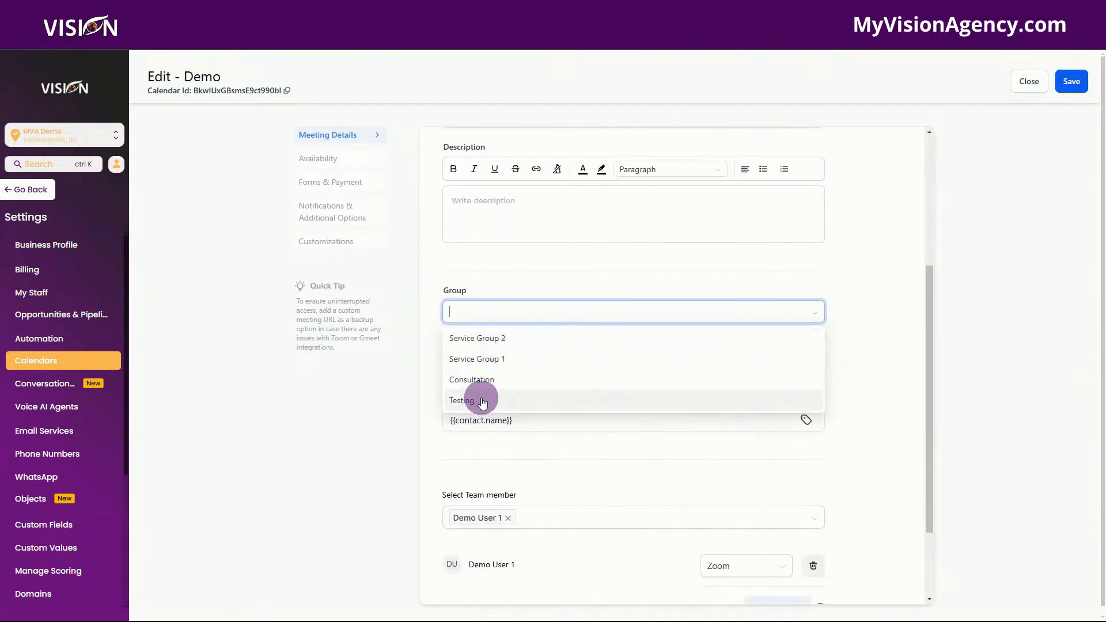
{"action": "left_click", "coordinate": [831, 268]}
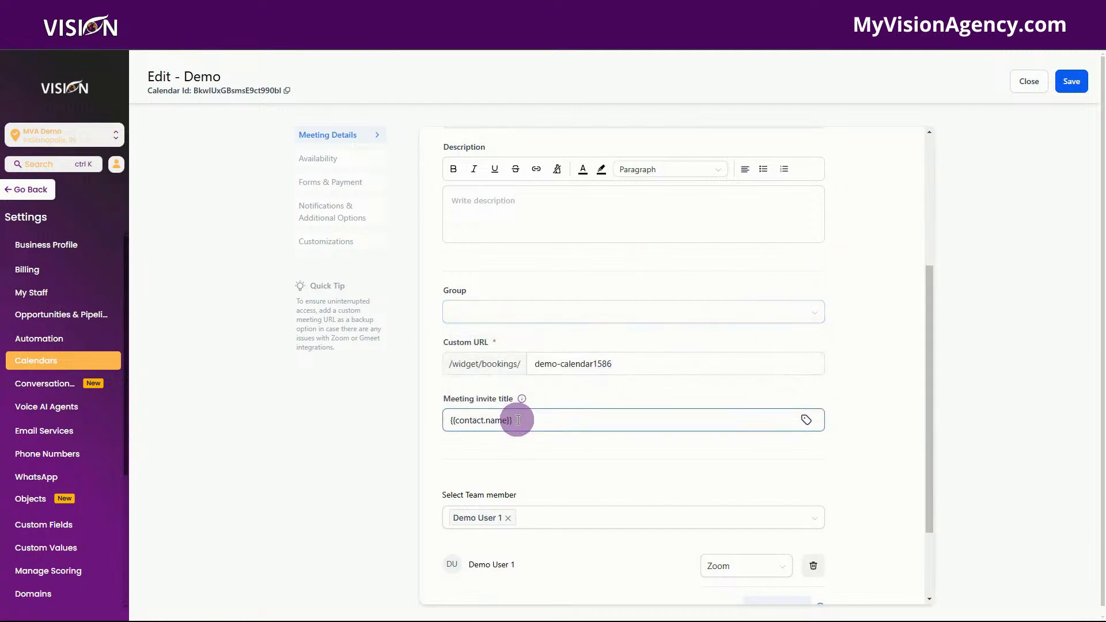
Examine the Demo calendar's meeting invite title, team member, meeting location and event color settings
{"action": "scroll", "coordinate": [514, 420], "scroll_direction": "down", "scroll_amount": 2}
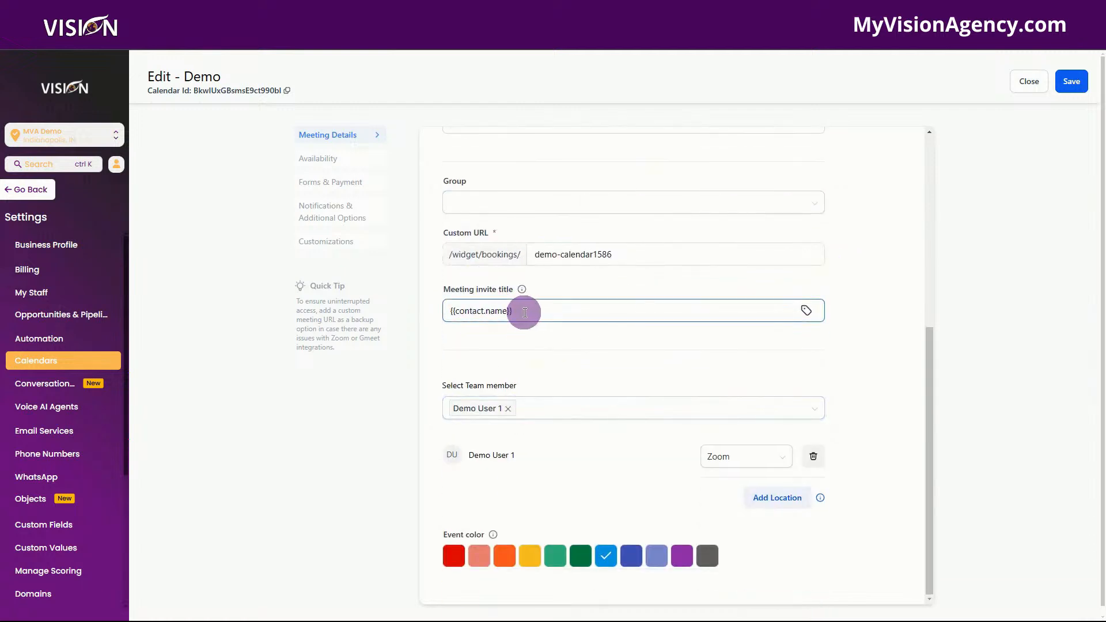
{"action": "left_click_drag", "start_coordinate": [523, 312], "coordinate": [444, 308]}
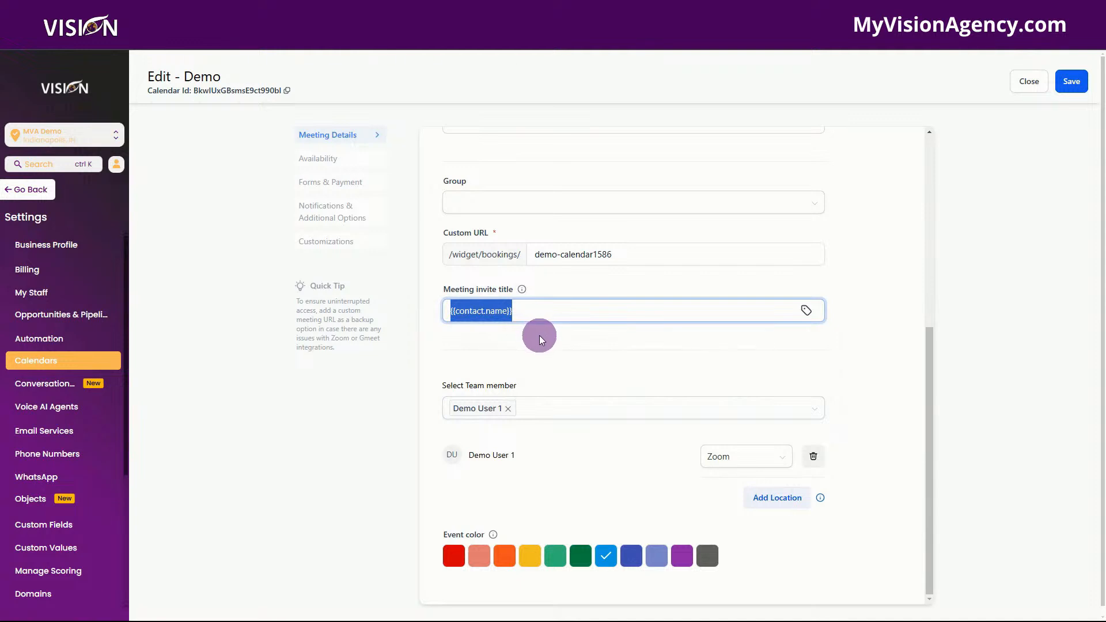
{"action": "scroll", "coordinate": [540, 338], "scroll_direction": "down", "scroll_amount": 1}
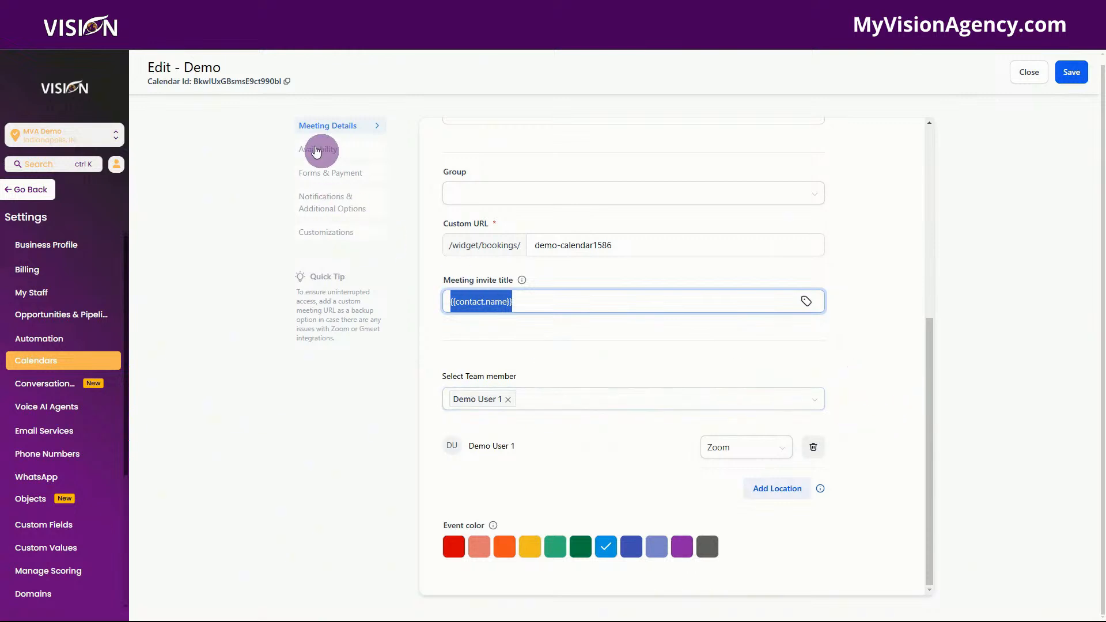
Review the Demo calendar's availability settings, including weekly available hours, Look Busy, recurring meeting and meeting interval options
{"action": "left_click", "coordinate": [316, 151]}
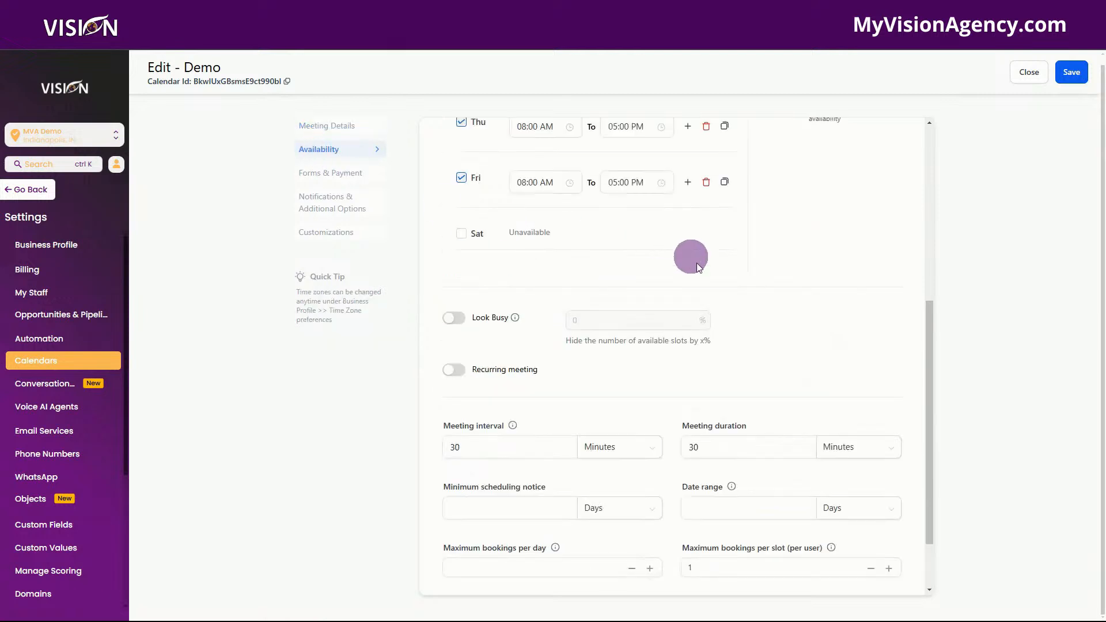
{"action": "scroll", "coordinate": [791, 304], "scroll_direction": "up", "scroll_amount": 3}
{"action": "scroll", "coordinate": [730, 191], "scroll_direction": "down", "scroll_amount": 1}
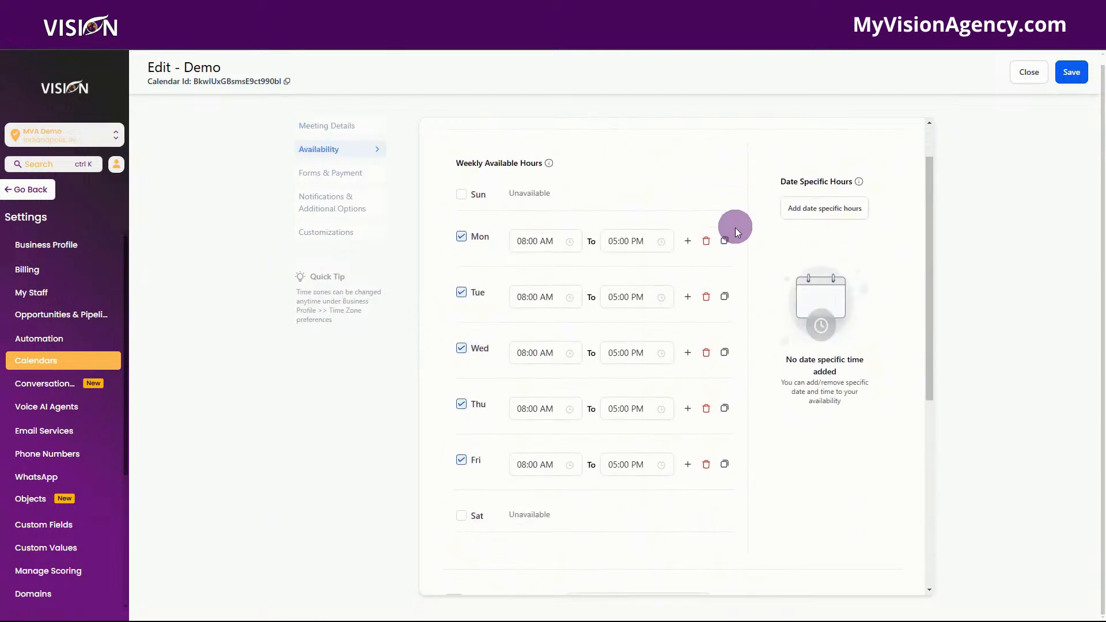
{"action": "left_click", "coordinate": [528, 243]}
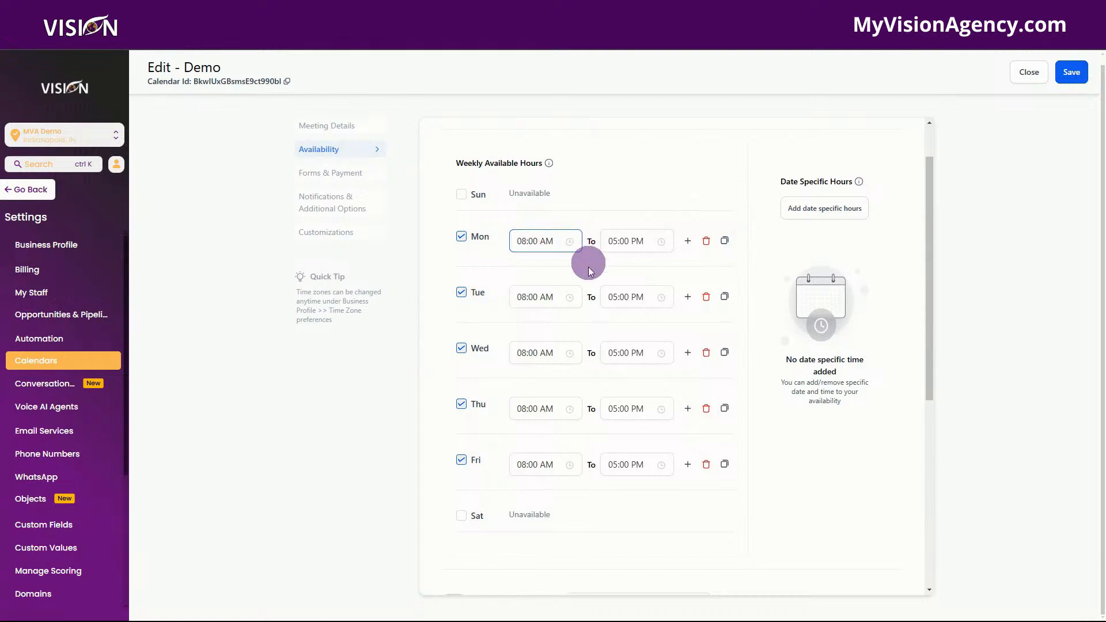
{"action": "scroll", "coordinate": [663, 303], "scroll_direction": "down", "scroll_amount": 5}
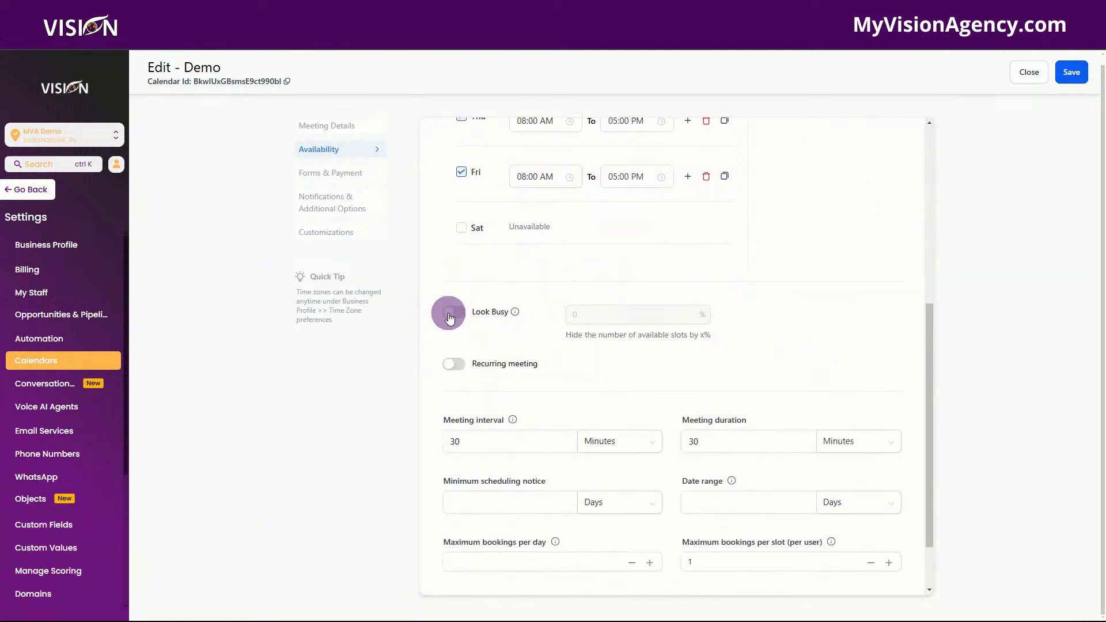
{"action": "left_click", "coordinate": [454, 319]}
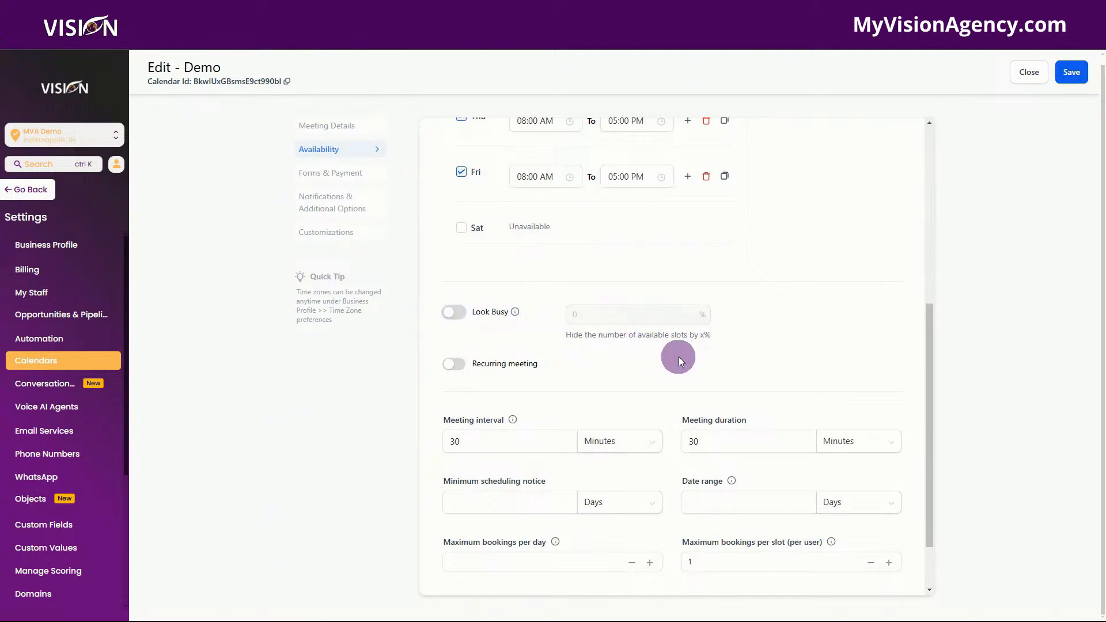
Review the Demo calendar's meeting duration, scheduling notice, date range, booking limit and buffer time settings
{"action": "scroll", "coordinate": [677, 380], "scroll_direction": "down", "scroll_amount": 1}
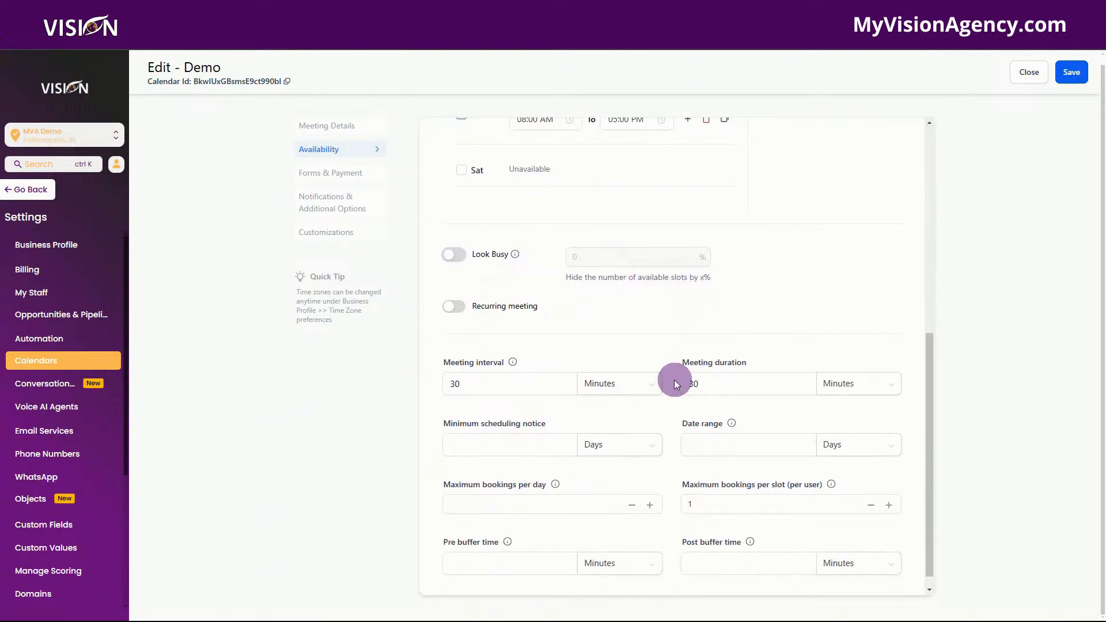
{"action": "scroll", "coordinate": [673, 395], "scroll_direction": "down", "scroll_amount": 1}
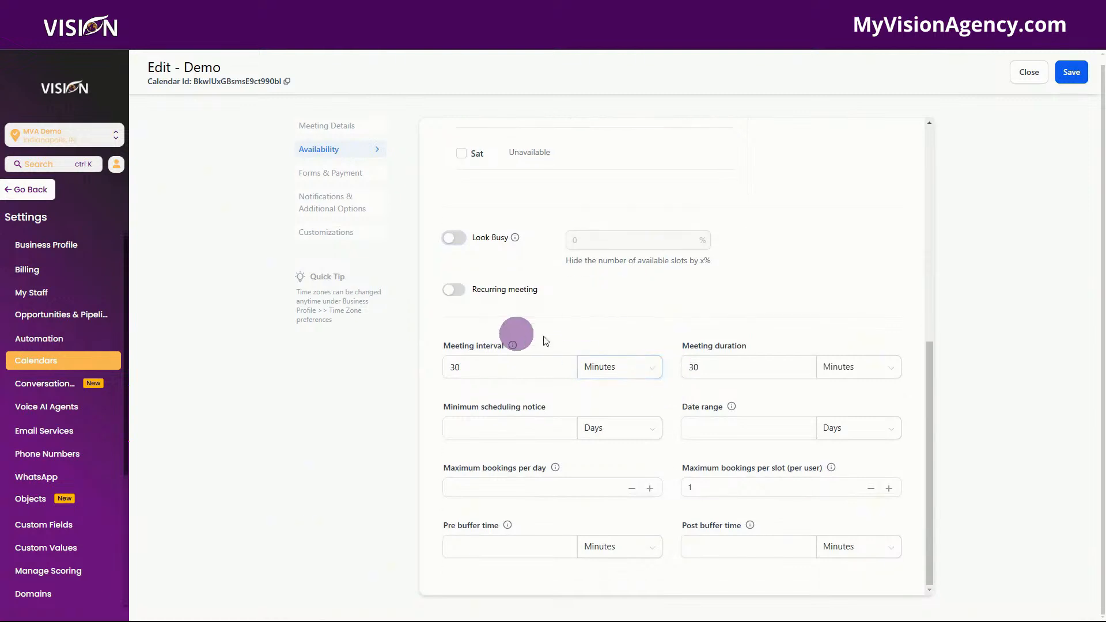
{"action": "left_click", "coordinate": [452, 364]}
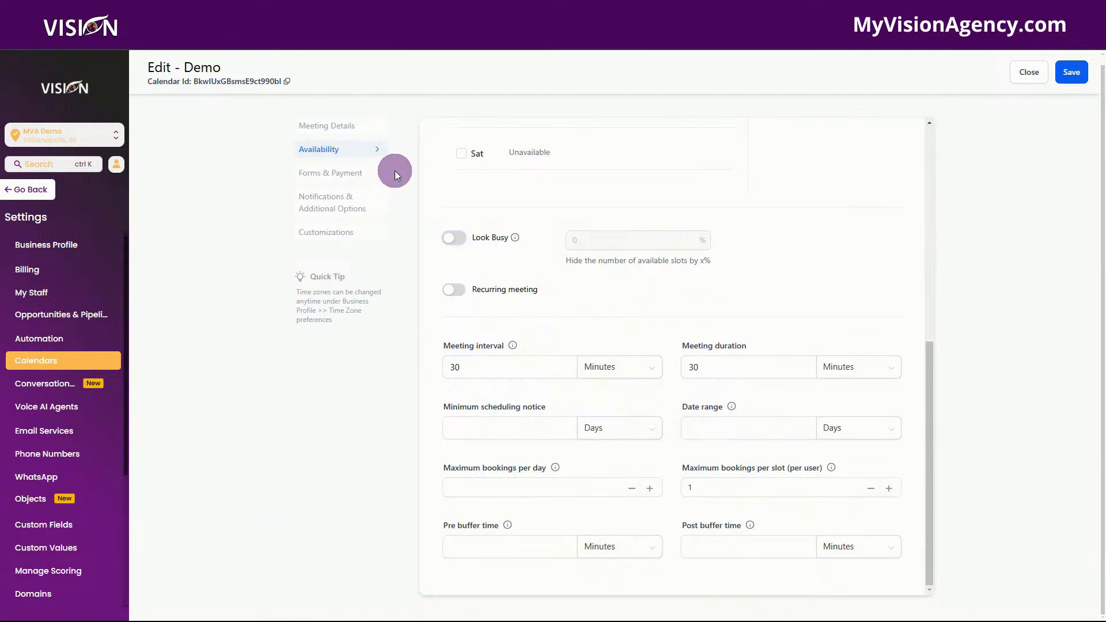
Look through the Demo calendar's form, consent, confirmation page, auto-confirm and payment settings
{"action": "left_click", "coordinate": [336, 174]}
{"action": "scroll", "coordinate": [693, 221], "scroll_direction": "up", "scroll_amount": 5}
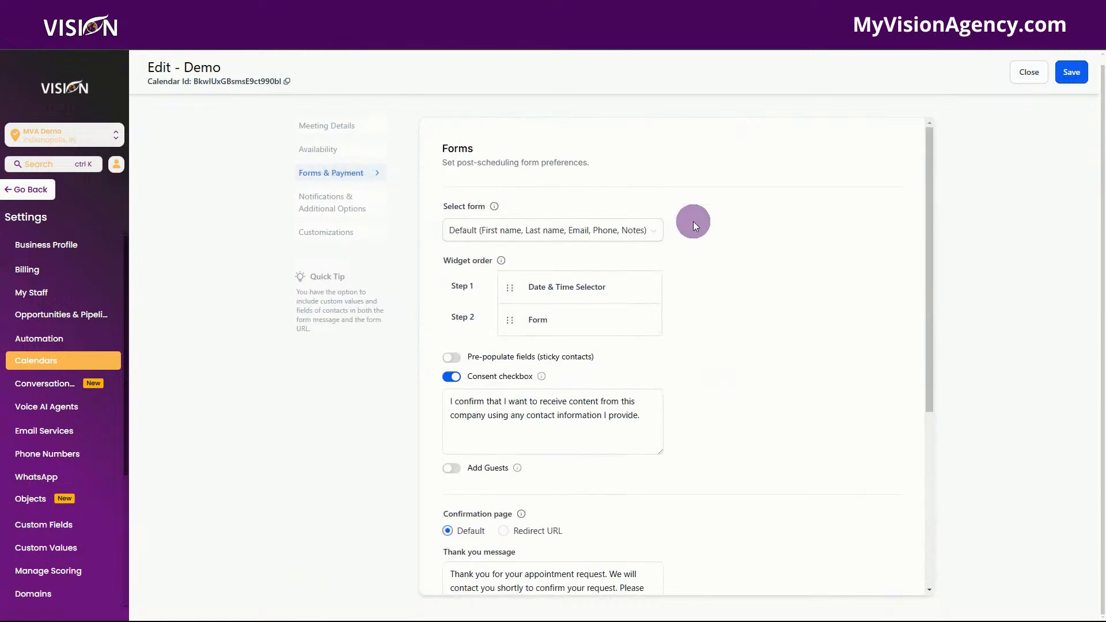
{"action": "scroll", "coordinate": [694, 225], "scroll_direction": "down", "scroll_amount": 5}
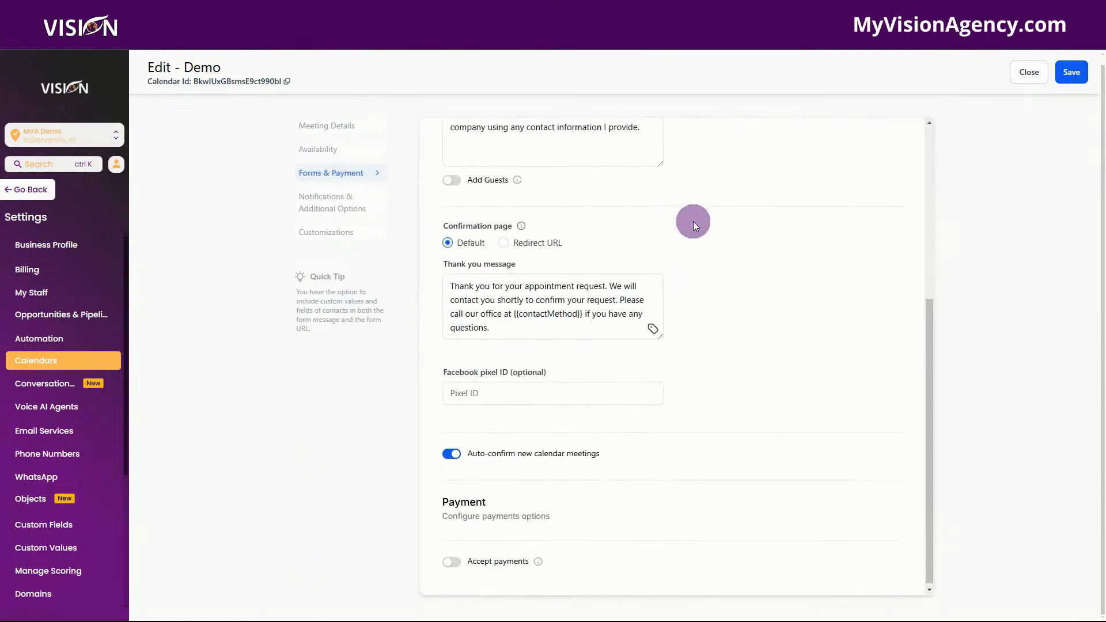
Review the Demo calendar's notification types, cancellation and reschedule policy, and additional notes, rechecking the form settings along the way
{"action": "left_click", "coordinate": [329, 201]}
{"action": "scroll", "coordinate": [788, 264], "scroll_direction": "up", "scroll_amount": 5}
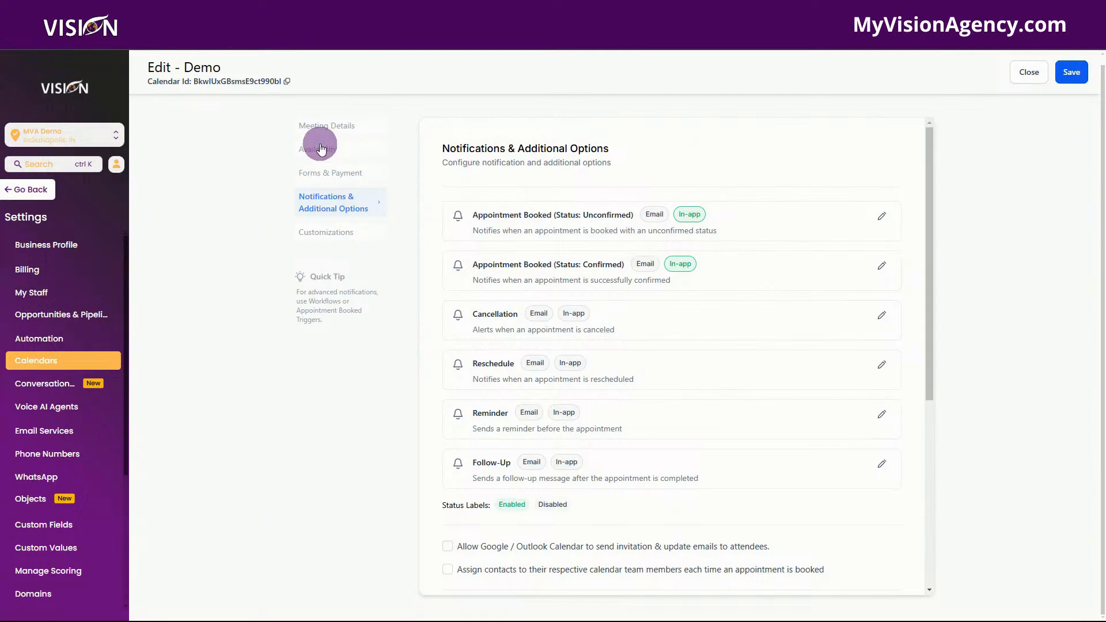
{"action": "scroll", "coordinate": [635, 298], "scroll_direction": "down", "scroll_amount": 5}
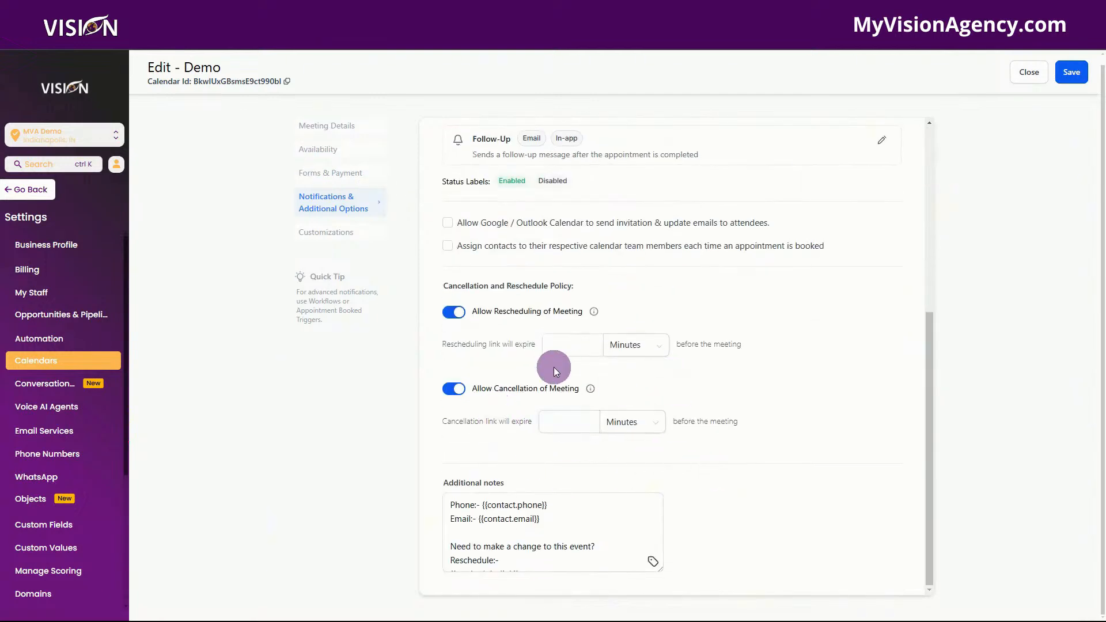
{"action": "left_click", "coordinate": [313, 178]}
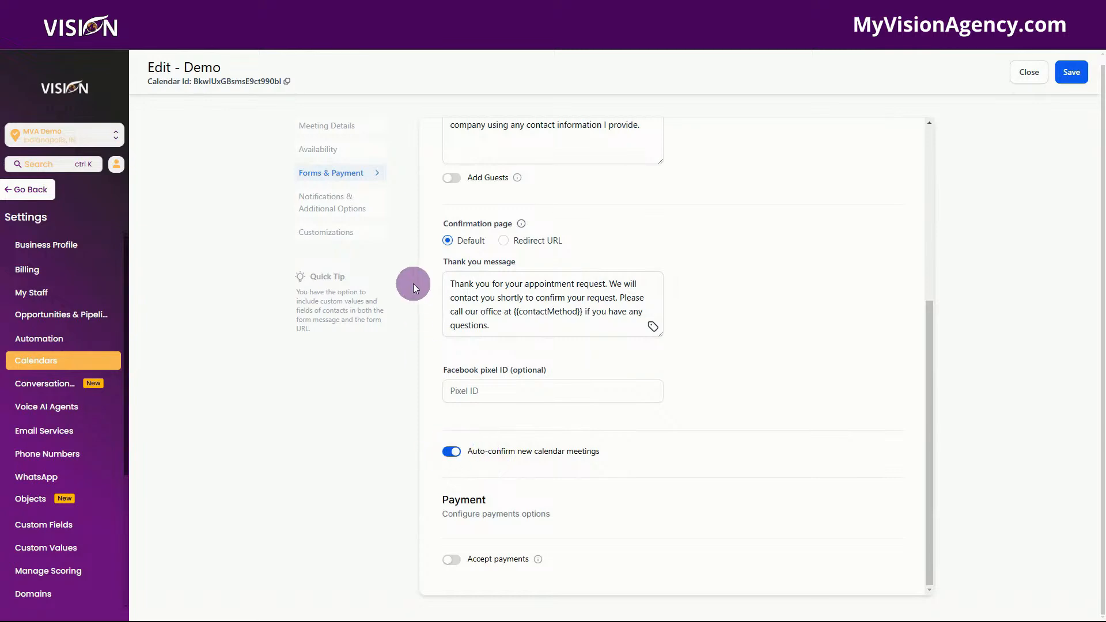
{"action": "left_click", "coordinate": [345, 209]}
{"action": "scroll", "coordinate": [646, 251], "scroll_direction": "up", "scroll_amount": 5}
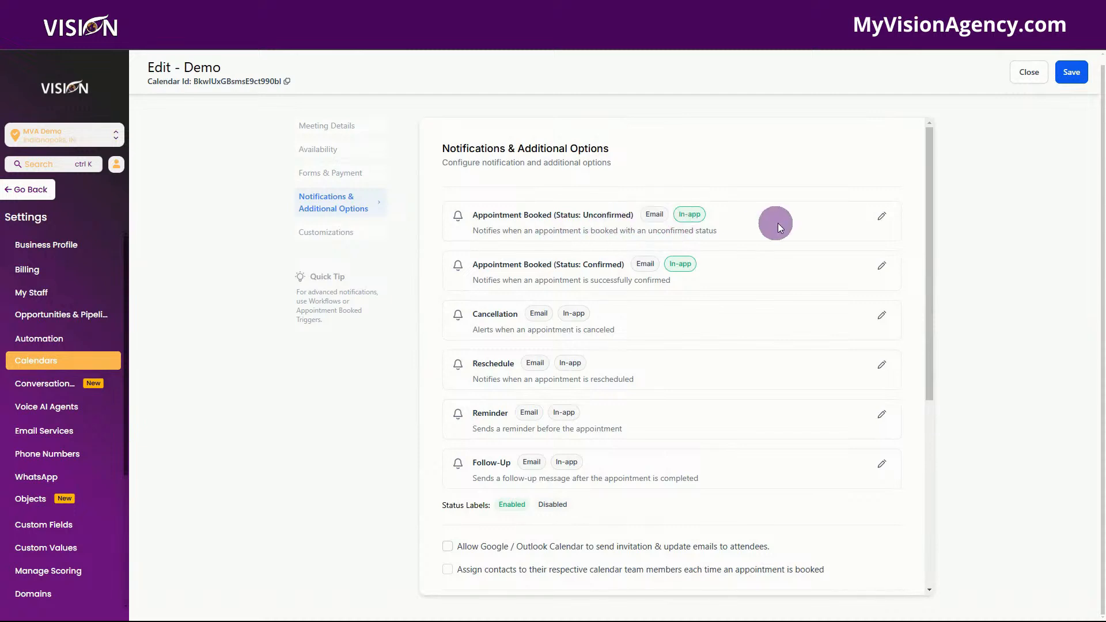
Enable the email notification and disable the in-app notification for Appointment Booked (Status: Unconfirmed)
{"action": "left_click", "coordinate": [883, 220]}
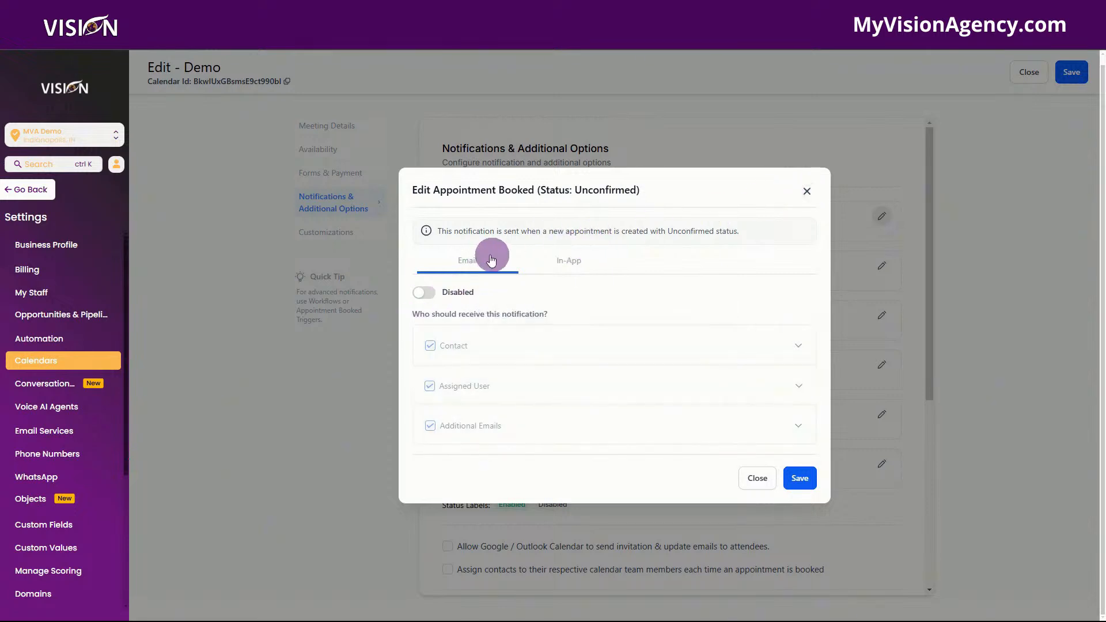
{"action": "left_click", "coordinate": [429, 294]}
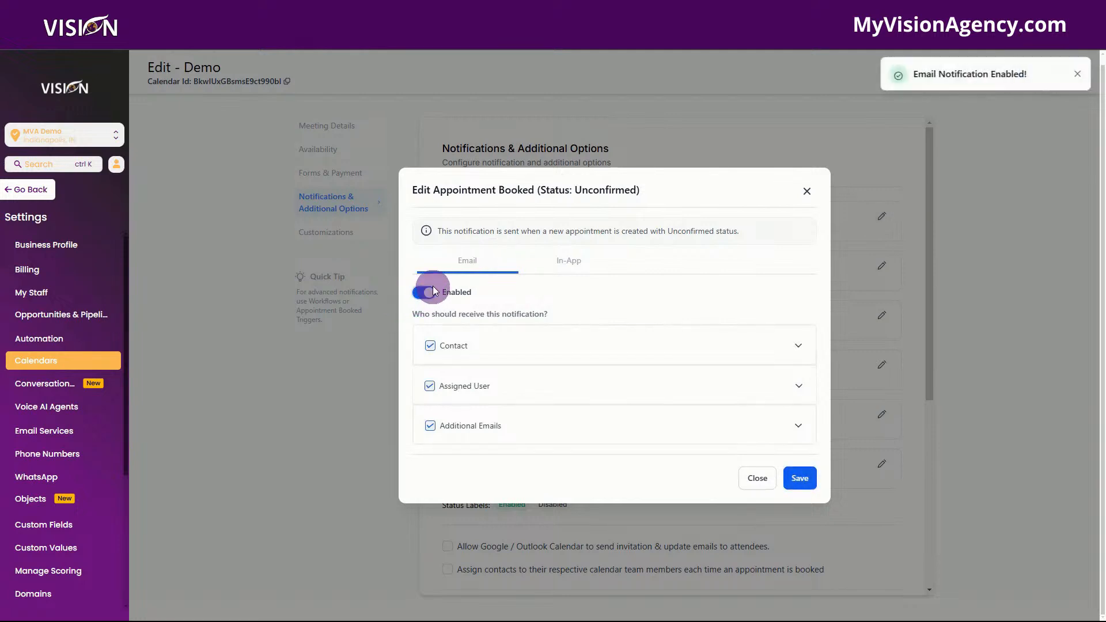
{"action": "left_click", "coordinate": [464, 271]}
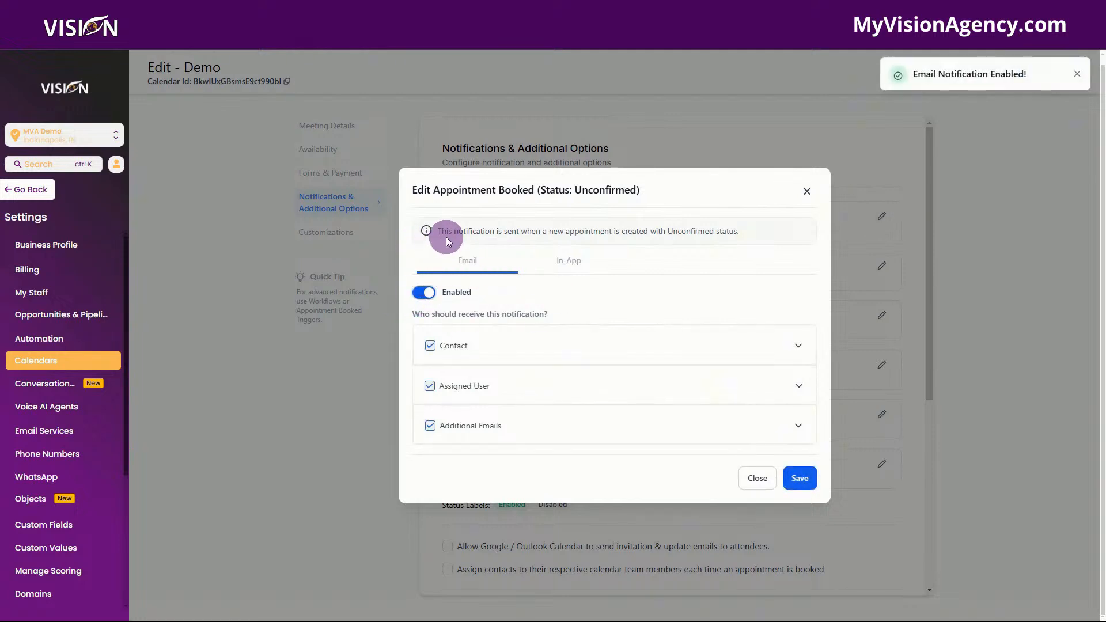
{"action": "left_click", "coordinate": [569, 259]}
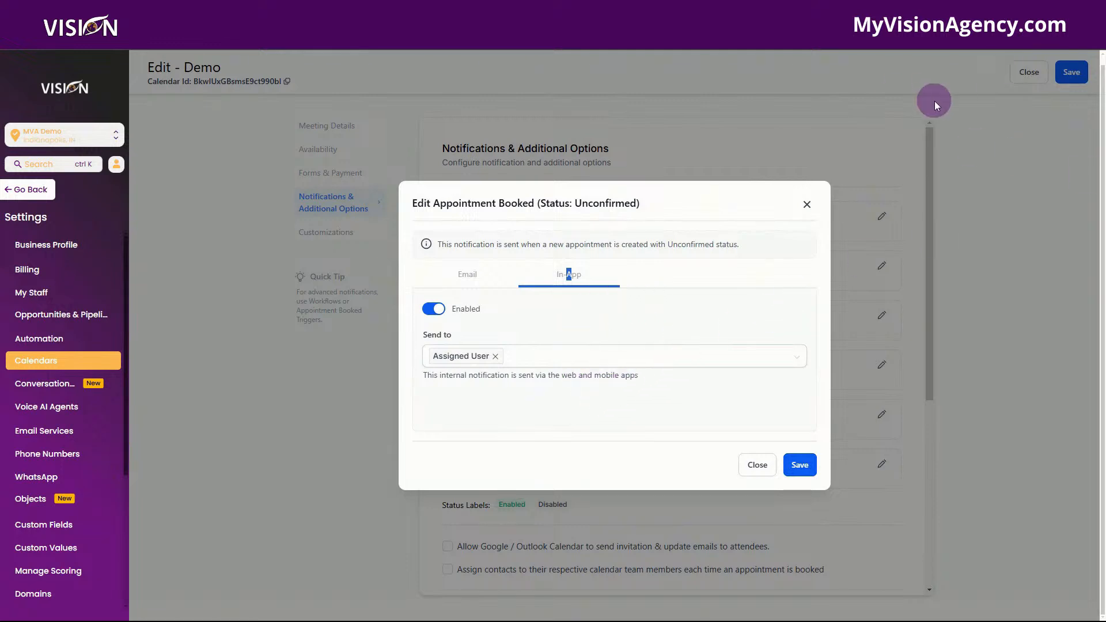
{"action": "left_click", "coordinate": [441, 307]}
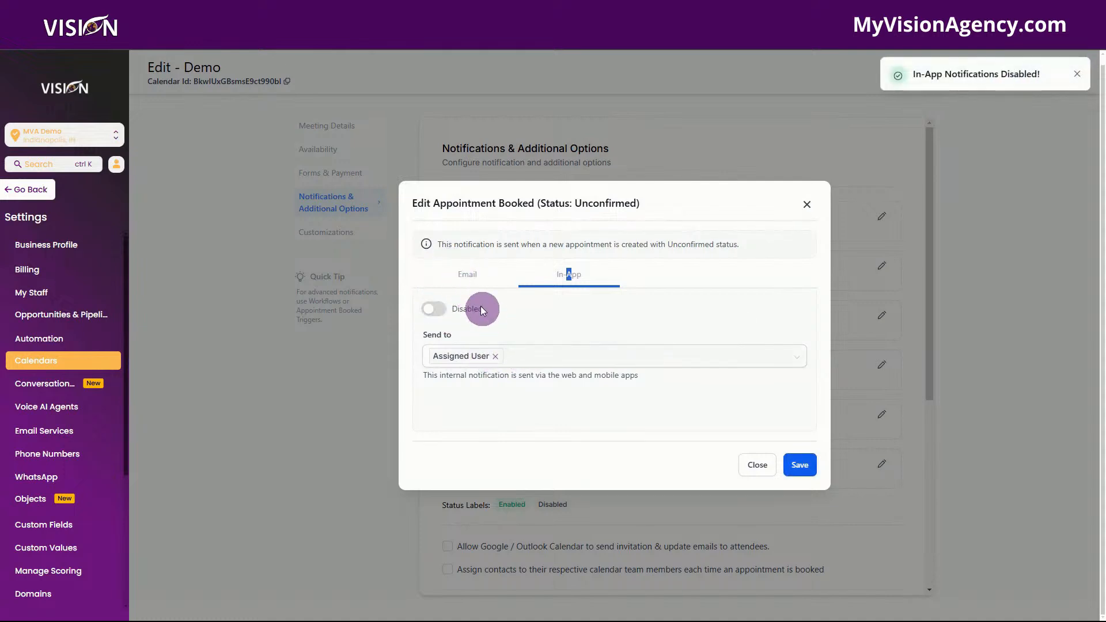
Look through the email templates offered for the contact's unconfirmed-booking email, without choosing one
{"action": "left_click", "coordinate": [469, 279]}
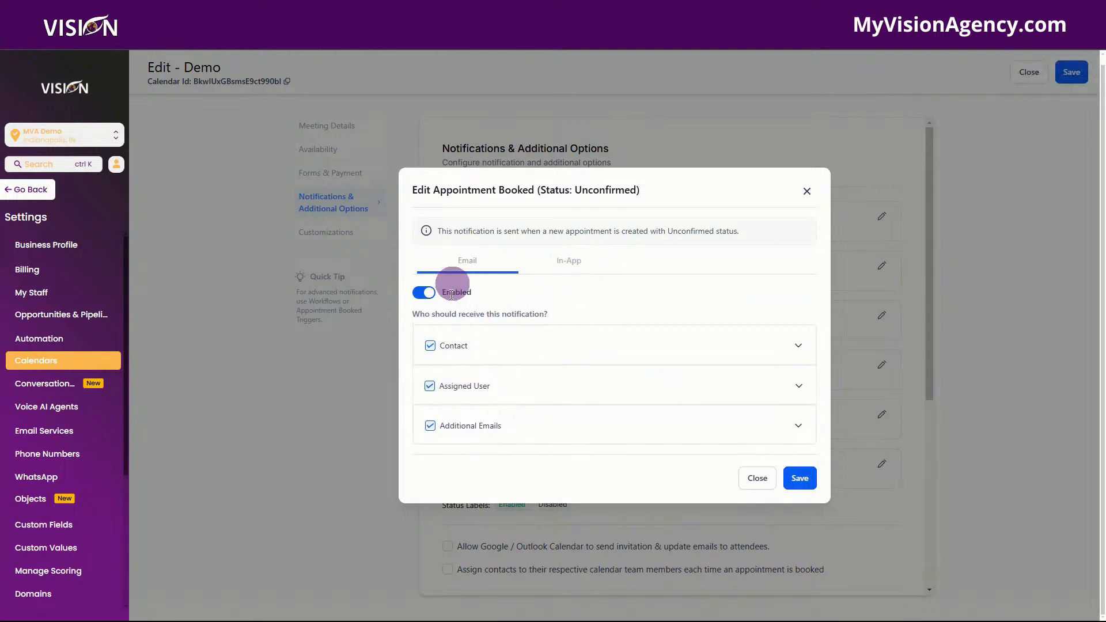
{"action": "left_click", "coordinate": [799, 347]}
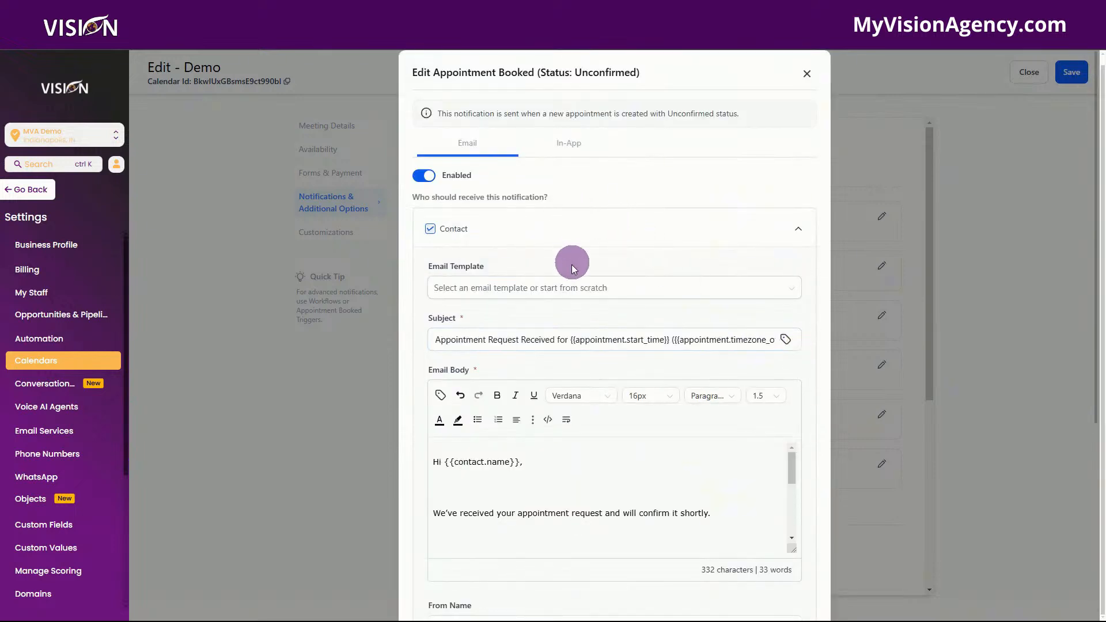
{"action": "left_click", "coordinate": [577, 295]}
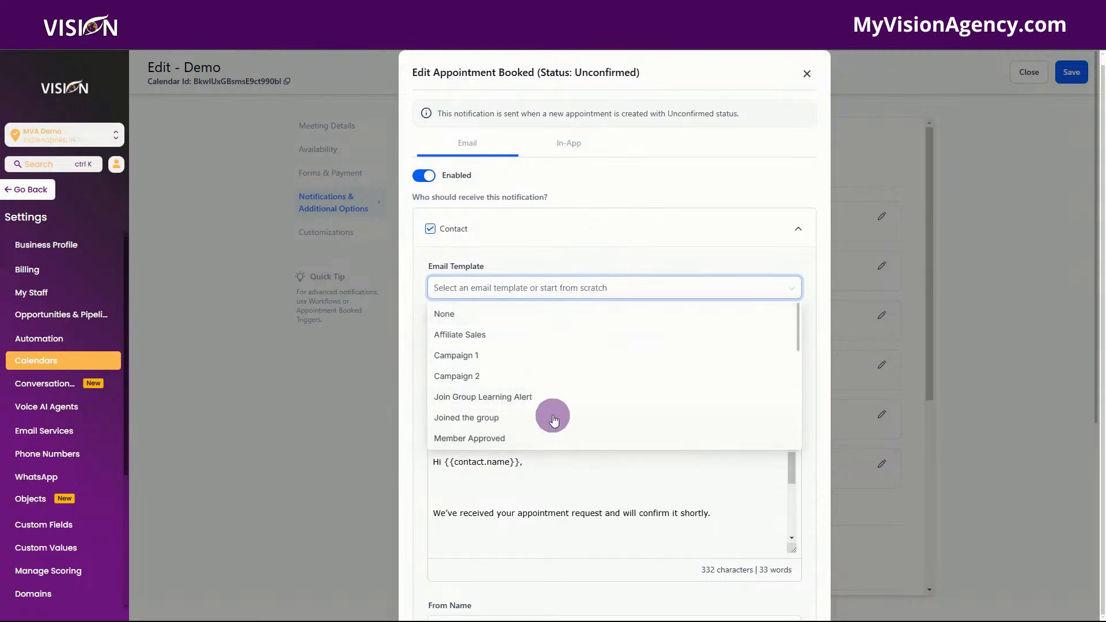
{"action": "left_click", "coordinate": [588, 230]}
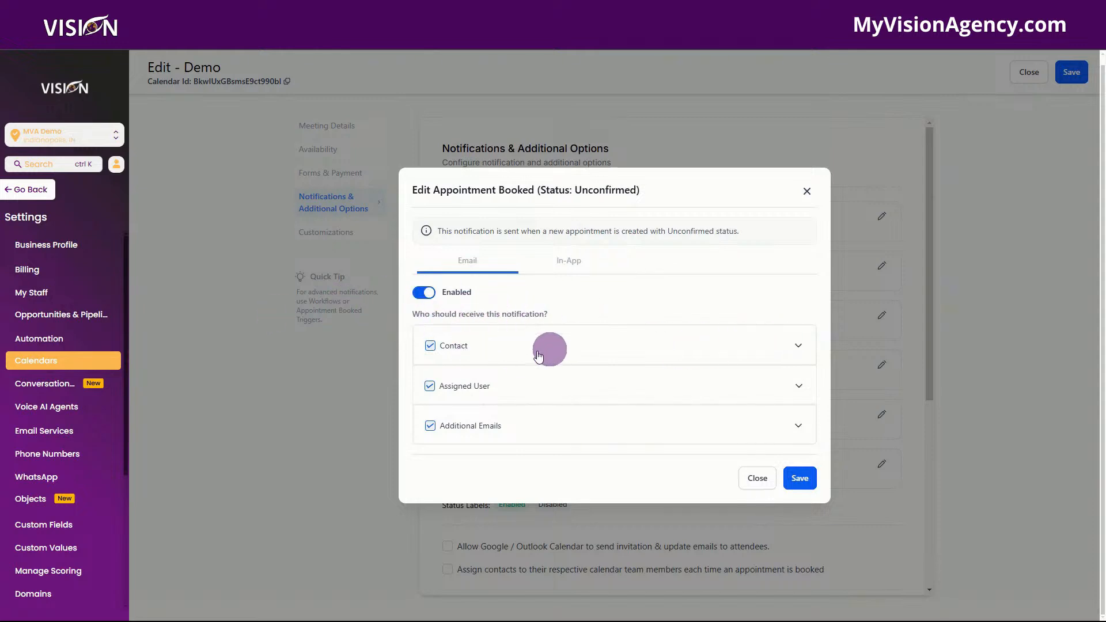
Replace "Appointment Request" with "Consultation" in the subject of the contact's unconfirmed-booking email
{"action": "left_click", "coordinate": [803, 346]}
{"action": "scroll", "coordinate": [562, 344], "scroll_direction": "down", "scroll_amount": 1}
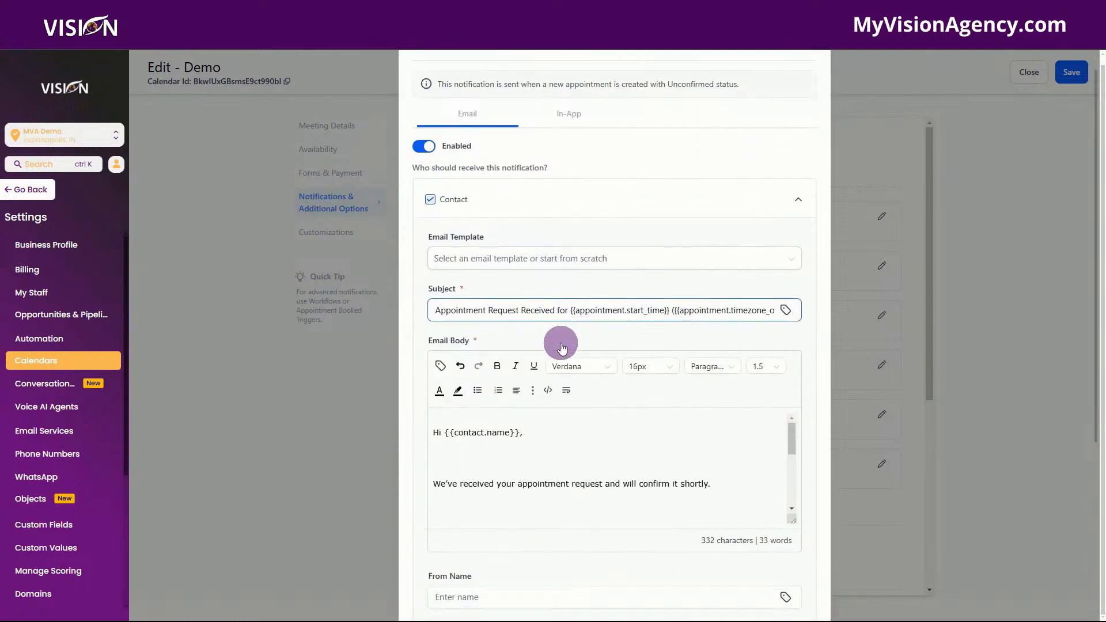
{"action": "left_click_drag", "start_coordinate": [571, 282], "coordinate": [667, 282]}
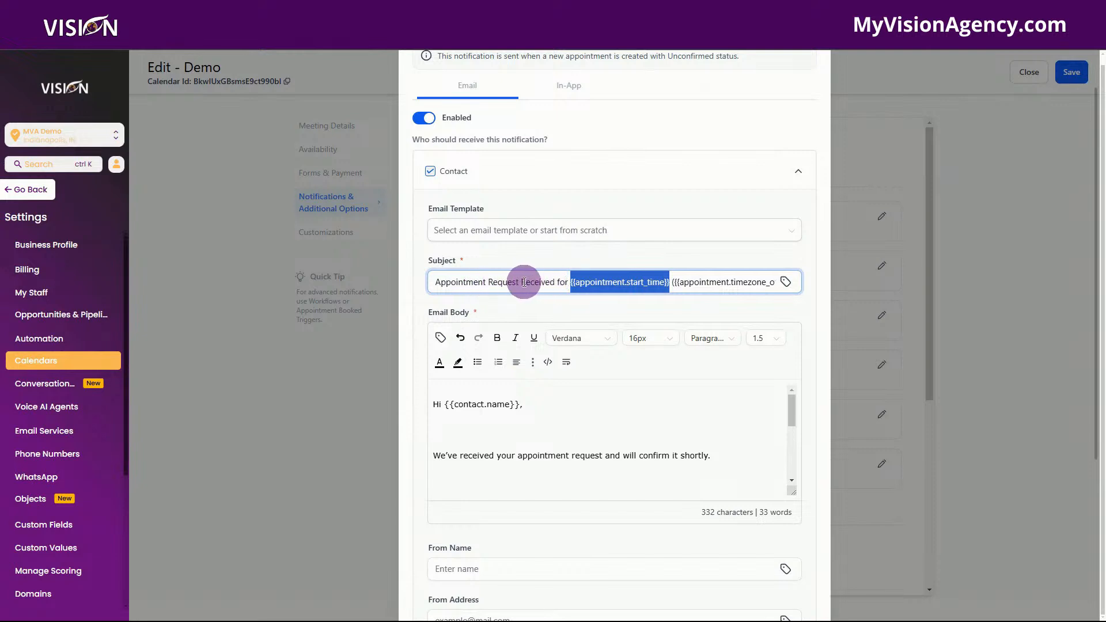
{"action": "left_click_drag", "start_coordinate": [521, 282], "coordinate": [436, 279]}
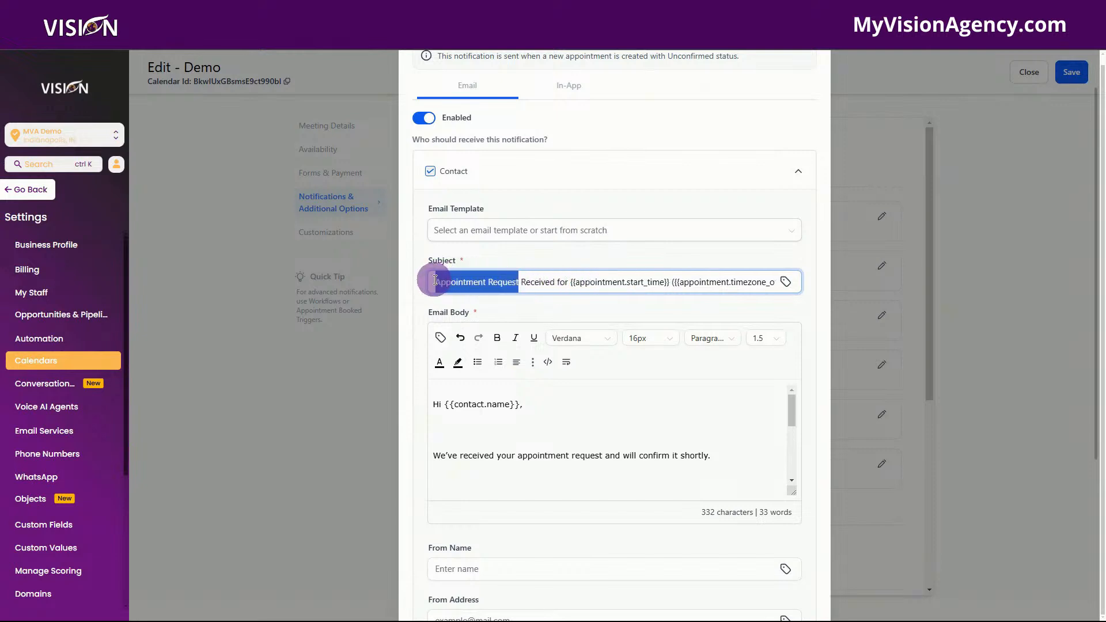
{"action": "type", "text": "Consultato"}
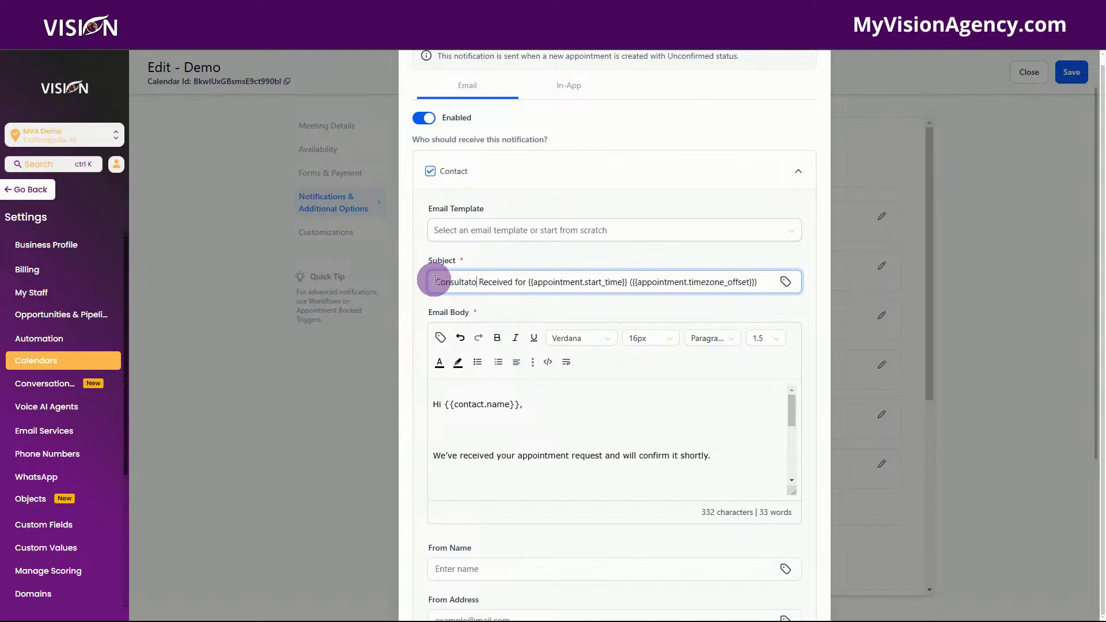
{"action": "type", "text": "n"}
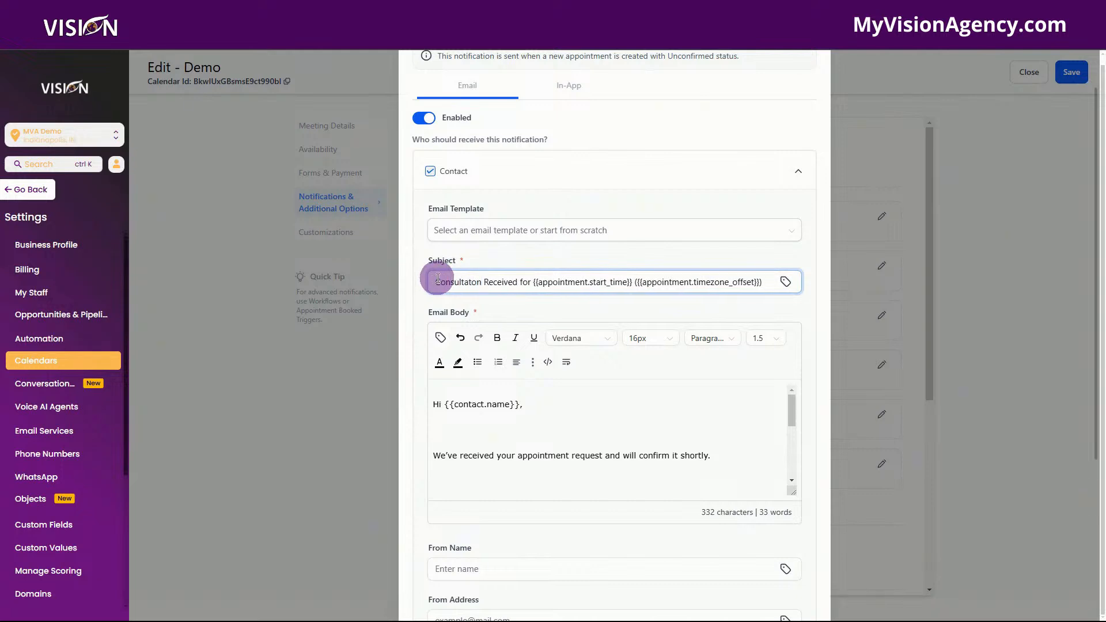
{"action": "key", "text": "BackSpace"}
{"action": "key", "text": "BackSpace"}
{"action": "type", "text": "ion"}
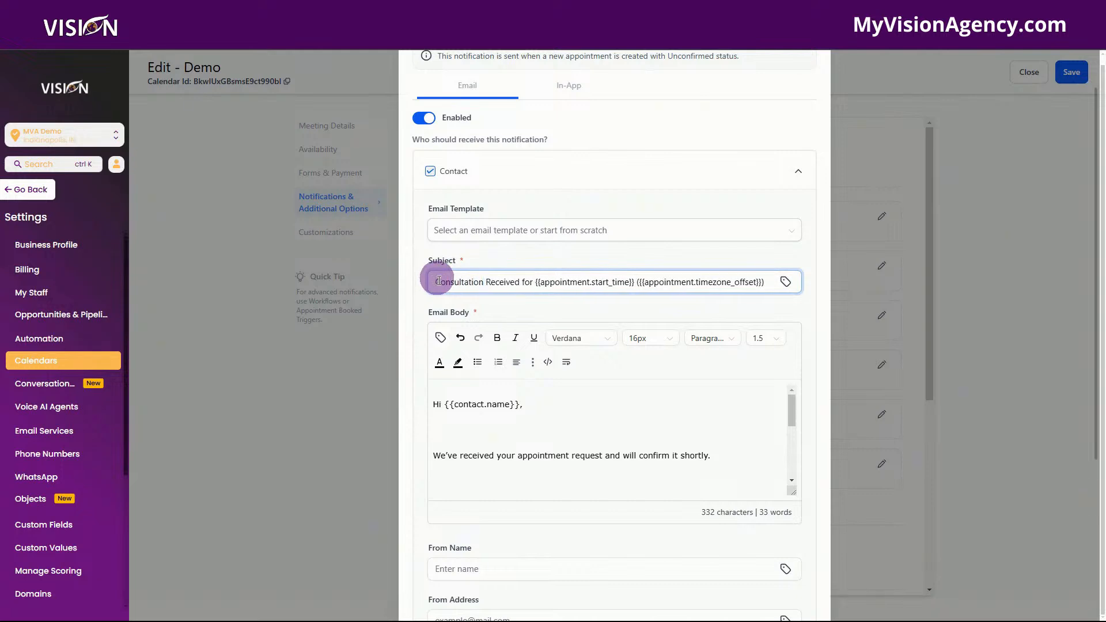
Examine the contact email's body text and its appointment title, date and time, and meeting location placeholders
{"action": "scroll", "coordinate": [526, 407], "scroll_direction": "down", "scroll_amount": 2}
{"action": "scroll", "coordinate": [503, 399], "scroll_direction": "up", "scroll_amount": 1}
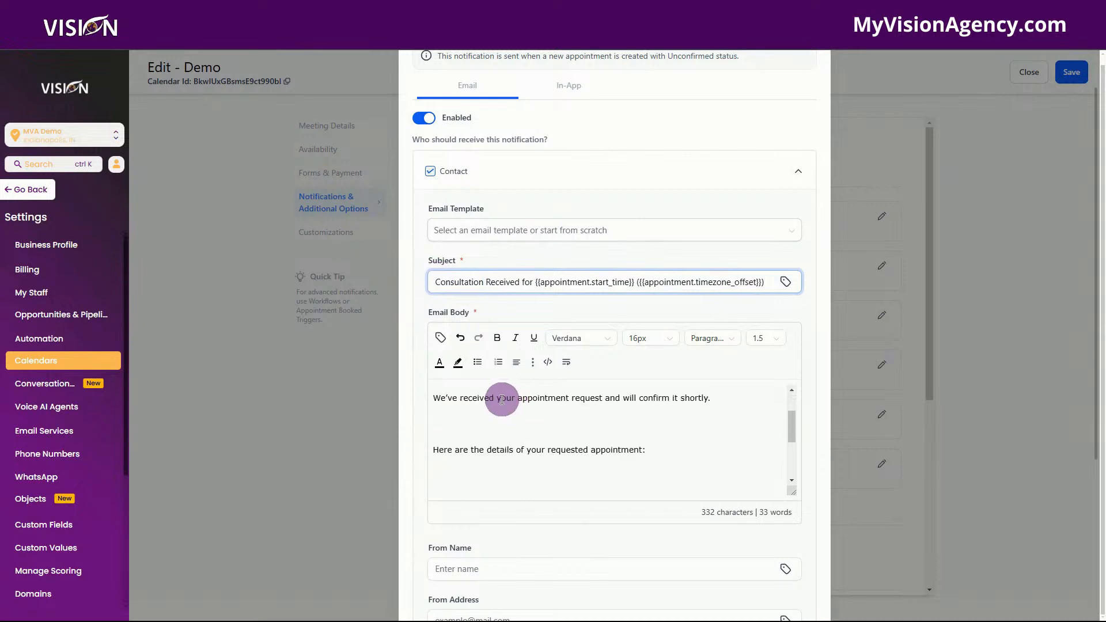
{"action": "scroll", "coordinate": [455, 409], "scroll_direction": "up", "scroll_amount": 1}
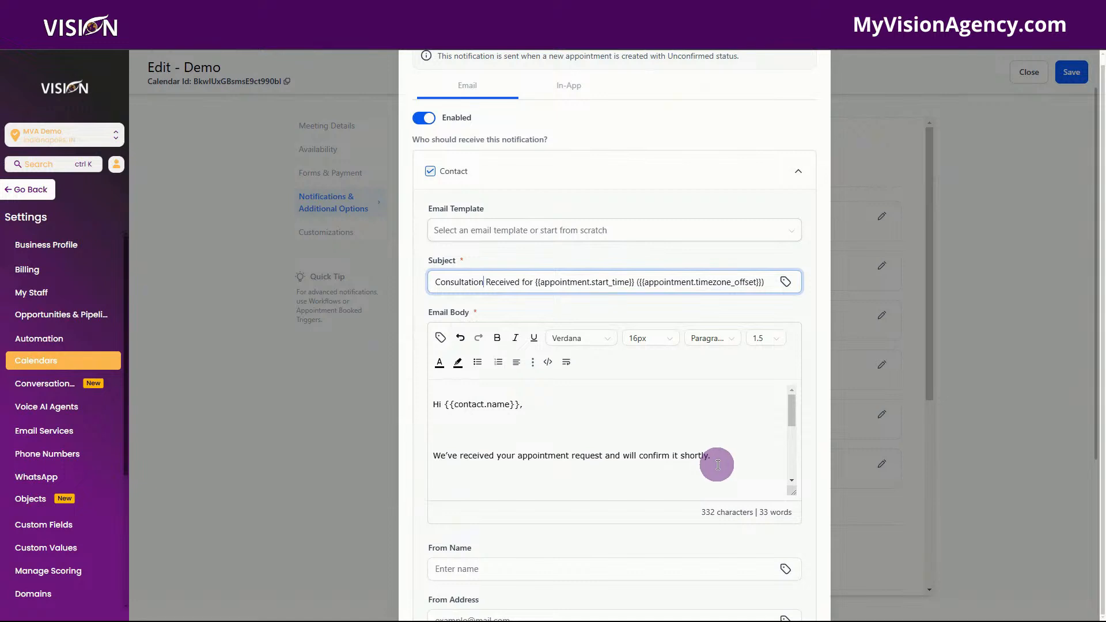
{"action": "scroll", "coordinate": [717, 464], "scroll_direction": "down", "scroll_amount": 1}
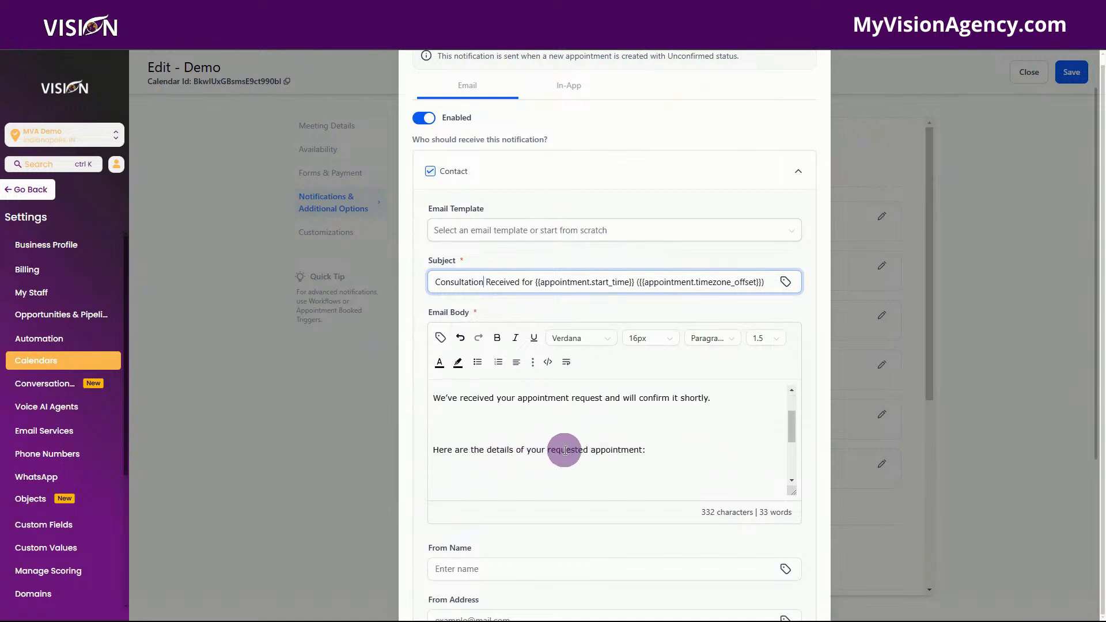
{"action": "scroll", "coordinate": [565, 451], "scroll_direction": "down", "scroll_amount": 3}
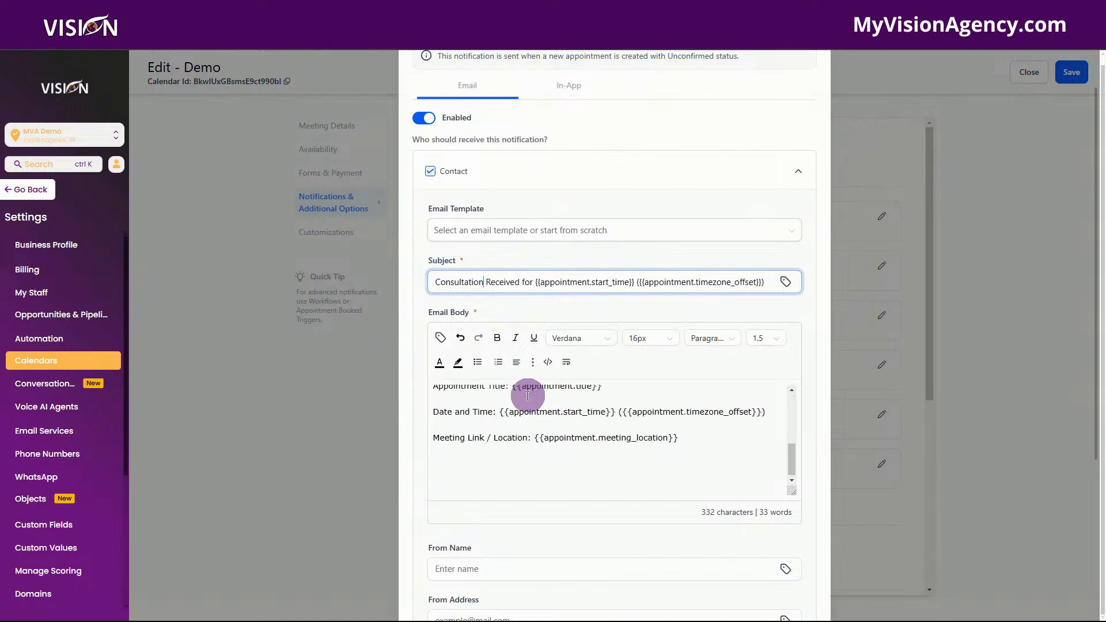
{"action": "left_click_drag", "start_coordinate": [513, 390], "coordinate": [619, 438]}
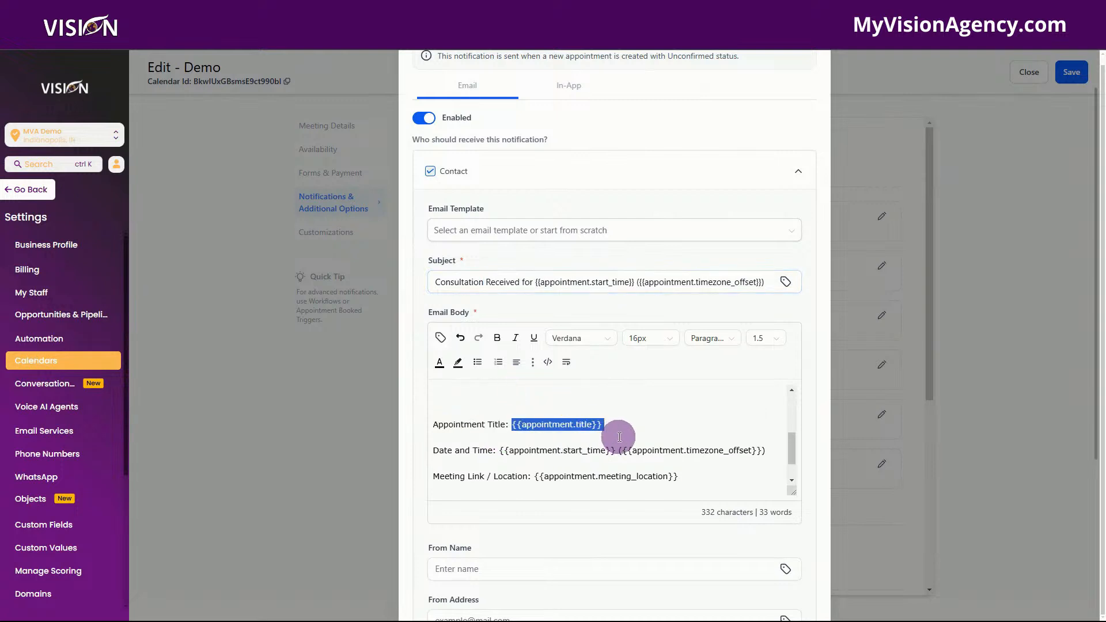
{"action": "left_click", "coordinate": [513, 427]}
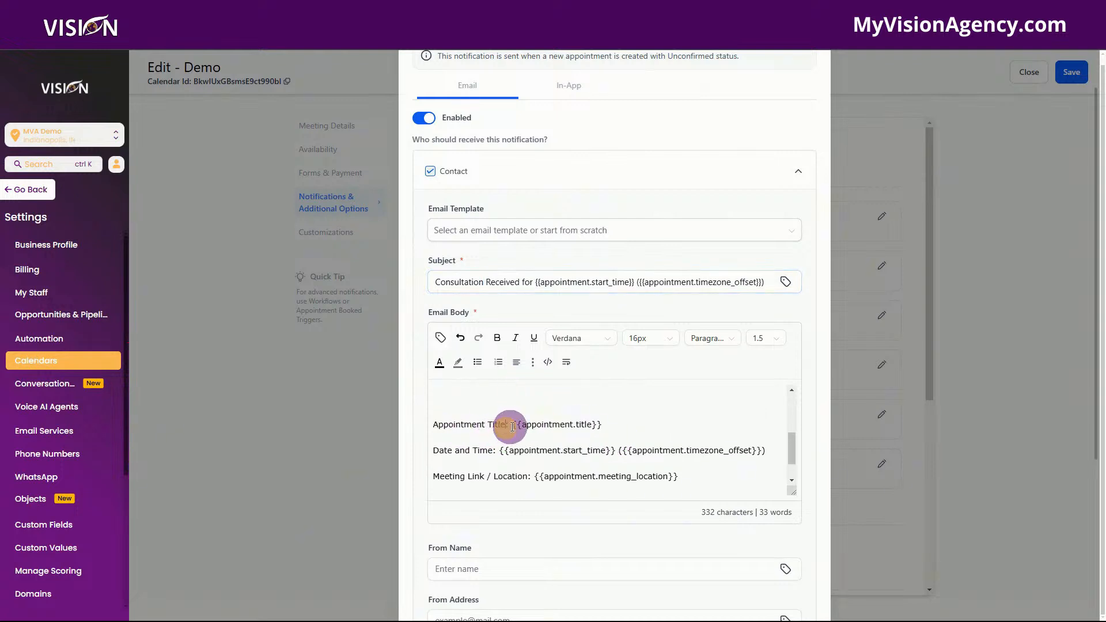
Make the "Appointment Title:" and "Date and Time:" labels bold in the contact email's body
{"action": "left_click_drag", "start_coordinate": [502, 425], "coordinate": [433, 424]}
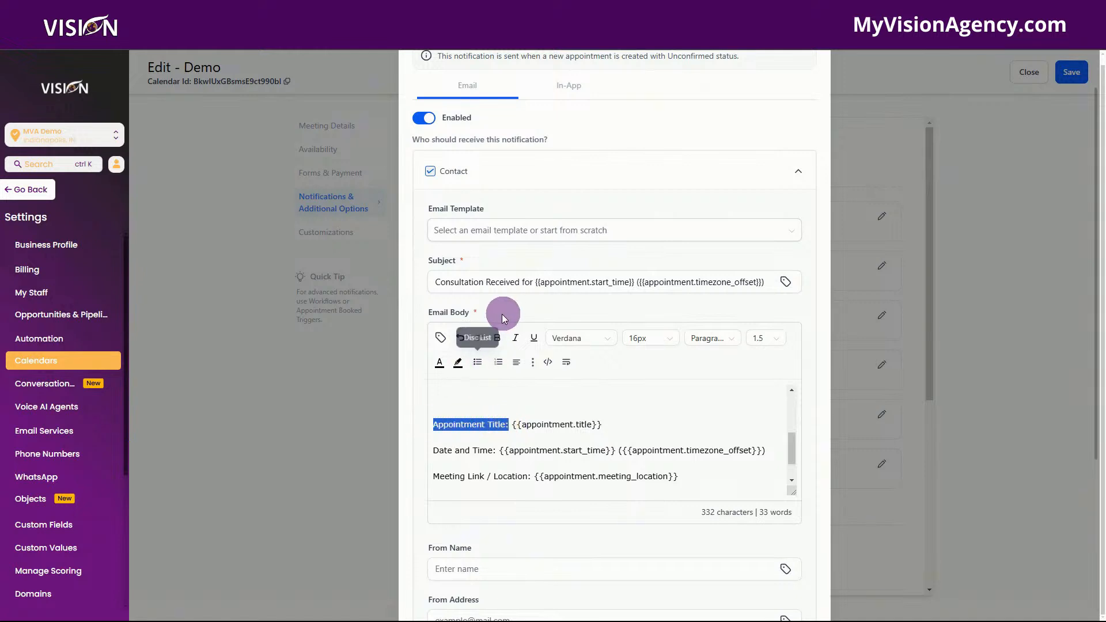
{"action": "left_click", "coordinate": [497, 338]}
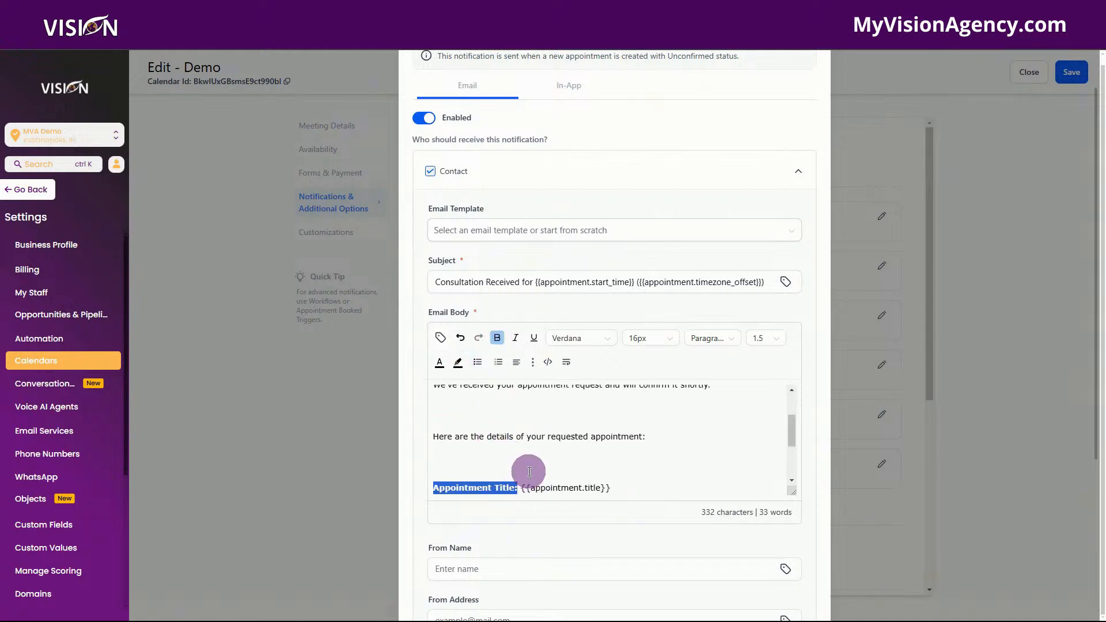
{"action": "scroll", "coordinate": [513, 464], "scroll_direction": "down", "scroll_amount": 1}
{"action": "left_click", "coordinate": [493, 455]}
{"action": "left_click_drag", "start_coordinate": [492, 455], "coordinate": [426, 454]}
{"action": "left_click", "coordinate": [497, 340]}
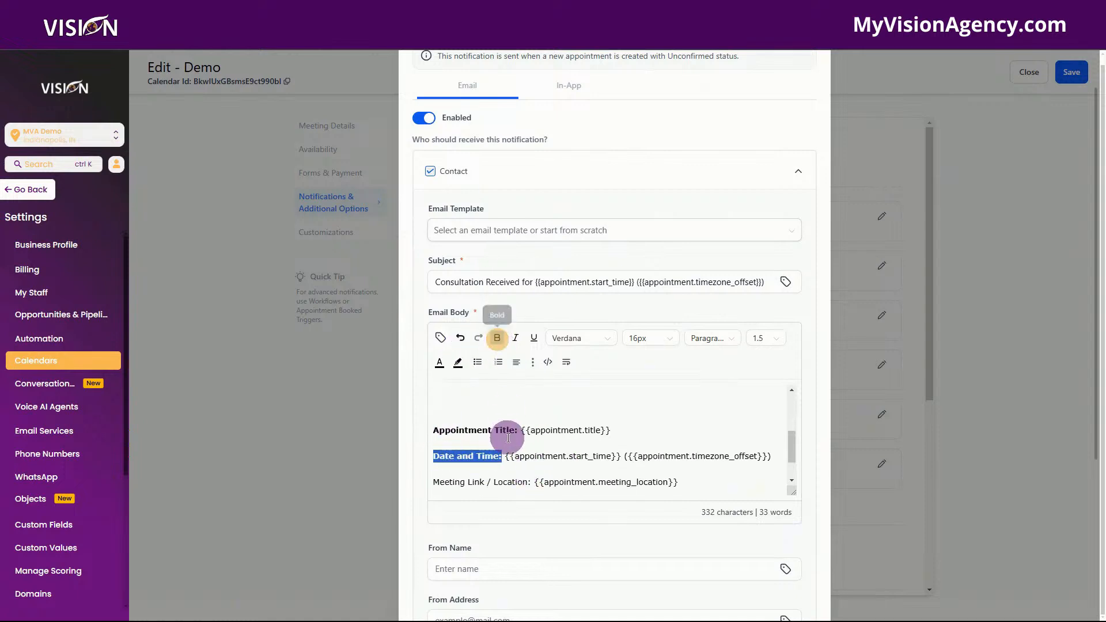
Copy the {{appointment.meeting_location}} placeholder from the contact email's body, after checking the editor's additional formatting options
{"action": "scroll", "coordinate": [507, 441], "scroll_direction": "down", "scroll_amount": 1}
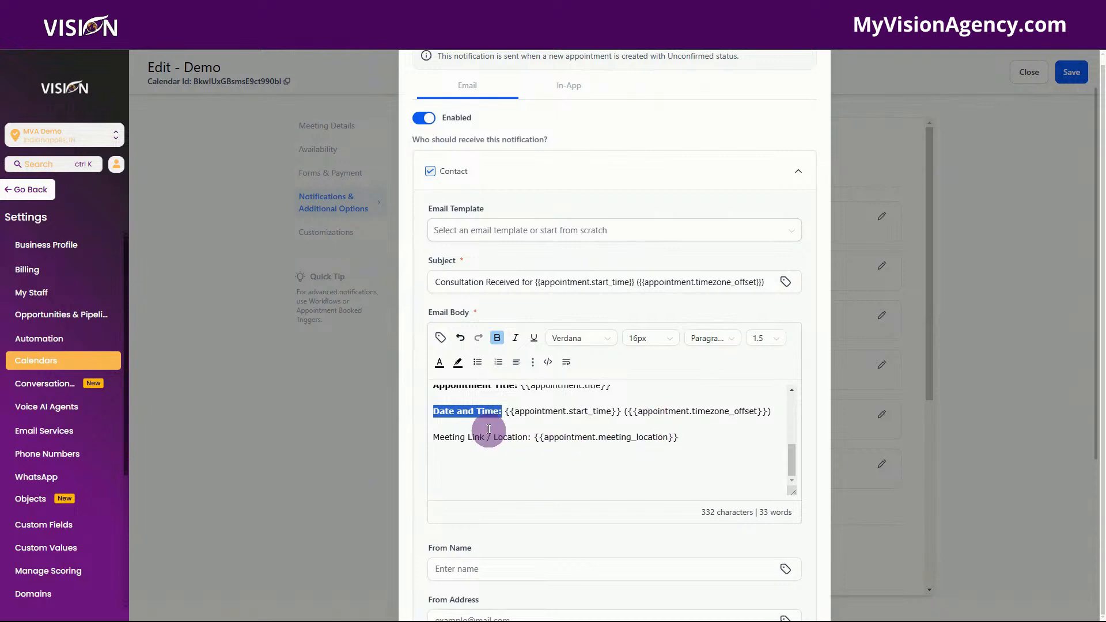
{"action": "left_click", "coordinate": [534, 363]}
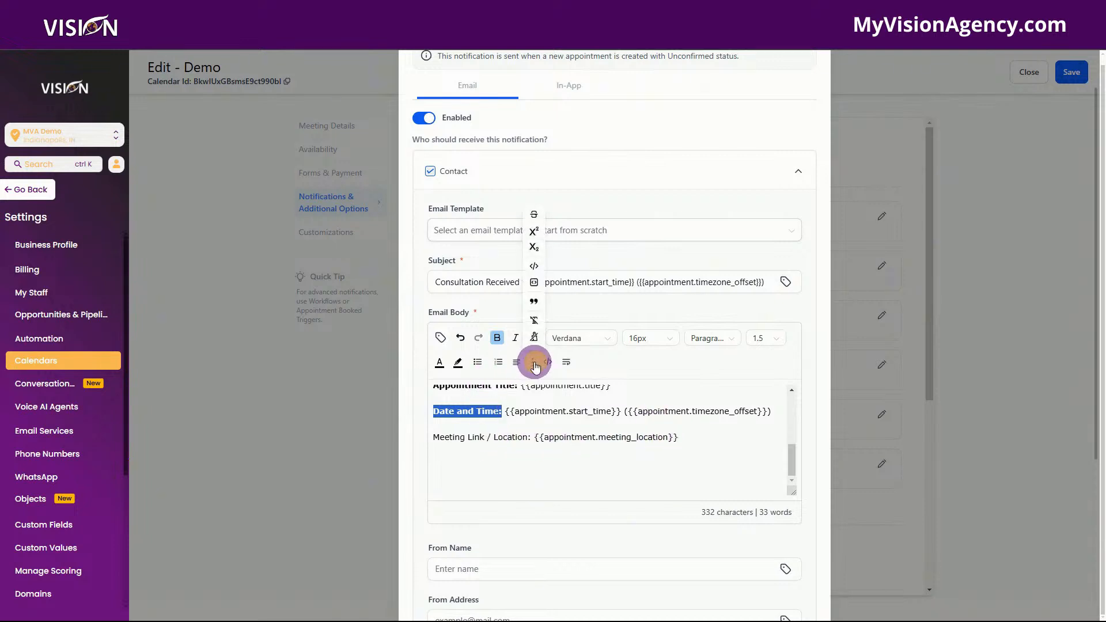
{"action": "left_click", "coordinate": [678, 438]}
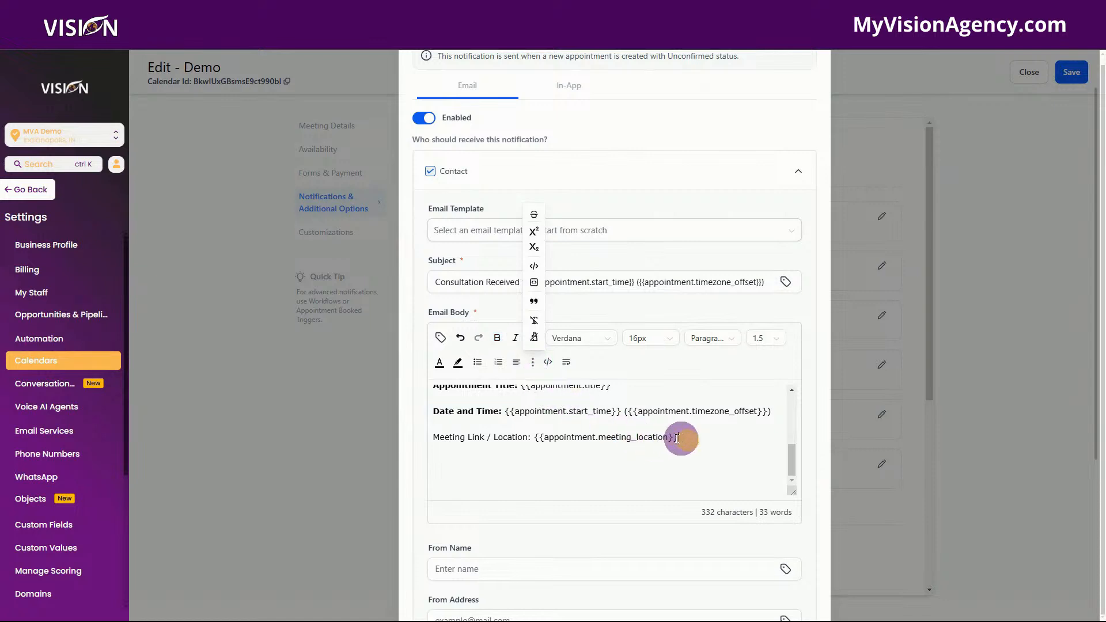
{"action": "left_click_drag", "start_coordinate": [678, 438], "coordinate": [537, 443]}
{"action": "key", "text": "ctrl+c"}
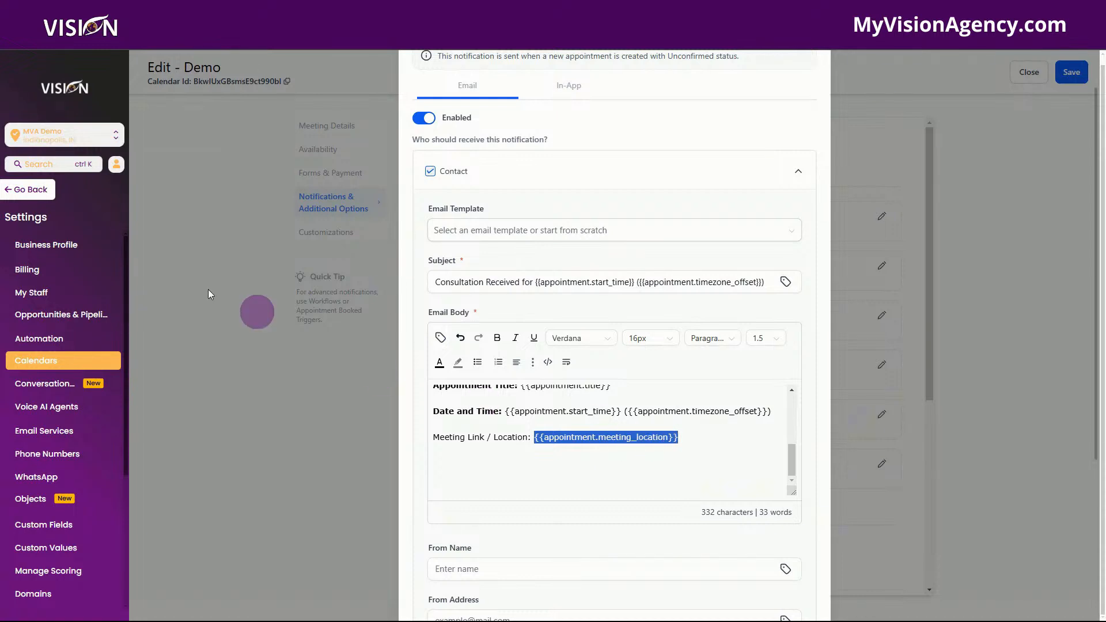
Leave the calendar settings and create a new workflow from scratch in the automation area
{"action": "left_click", "coordinate": [28, 191]}
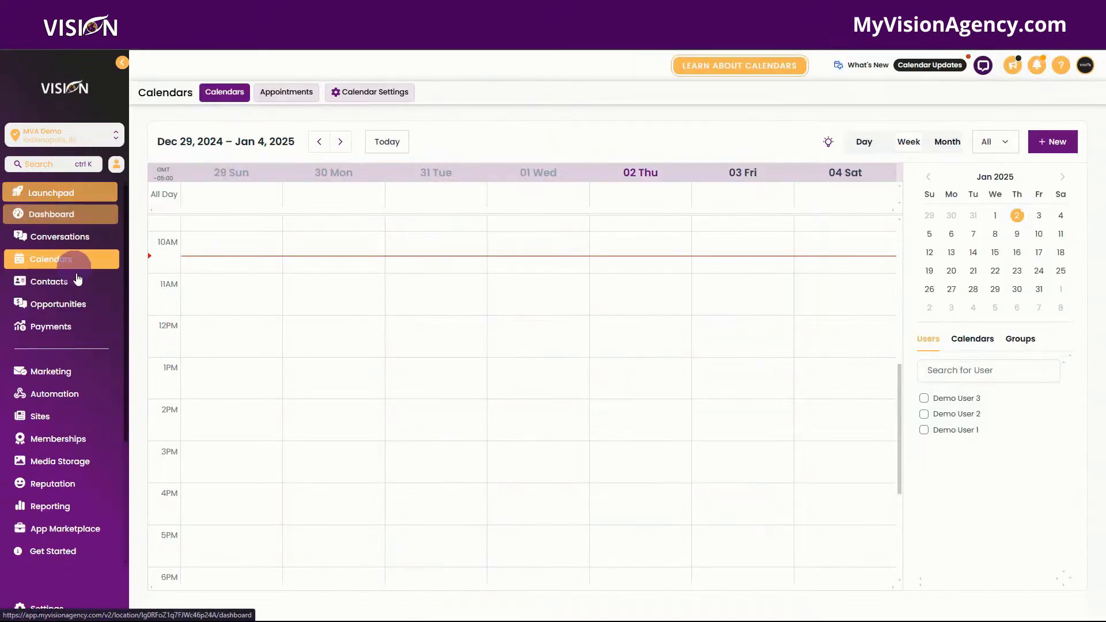
{"action": "left_click", "coordinate": [64, 406]}
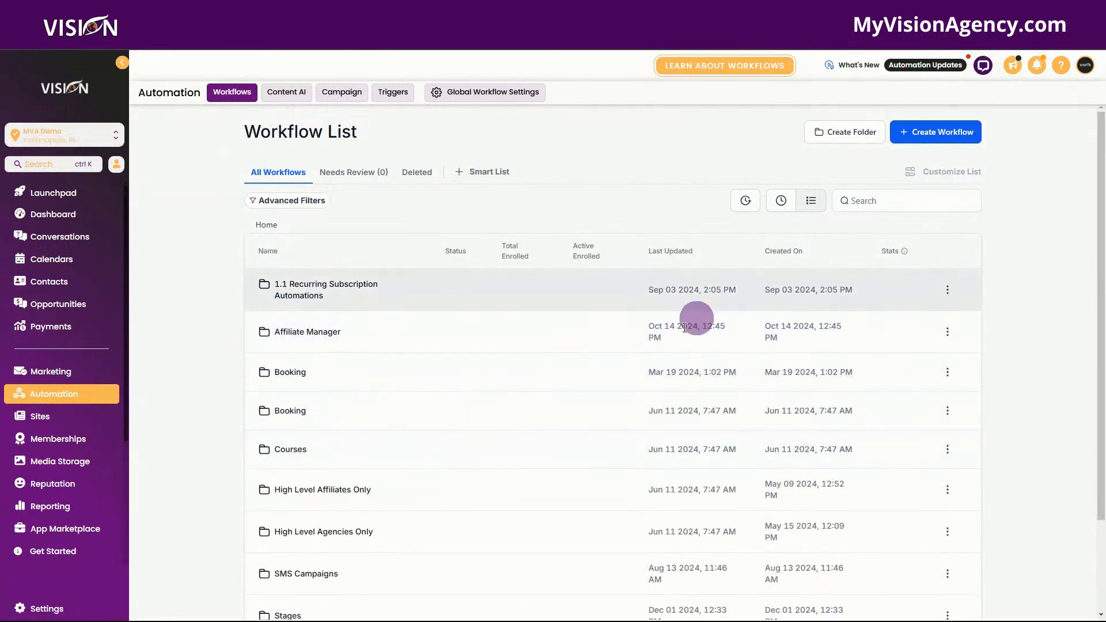
{"action": "left_click", "coordinate": [900, 201]}
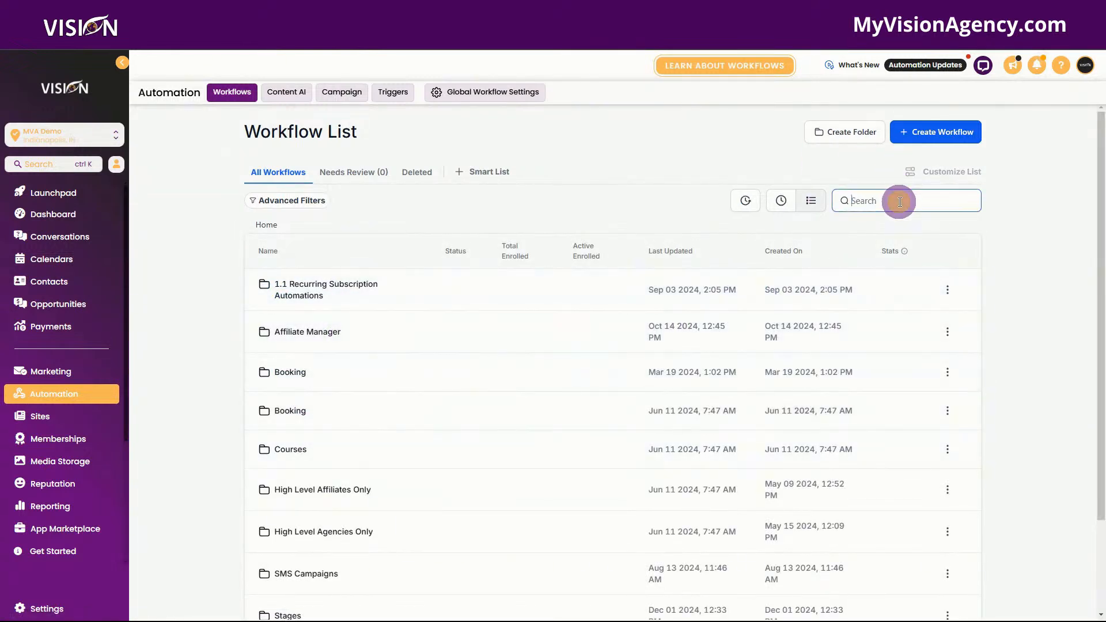
{"action": "left_click", "coordinate": [943, 132]}
{"action": "left_click", "coordinate": [936, 179]}
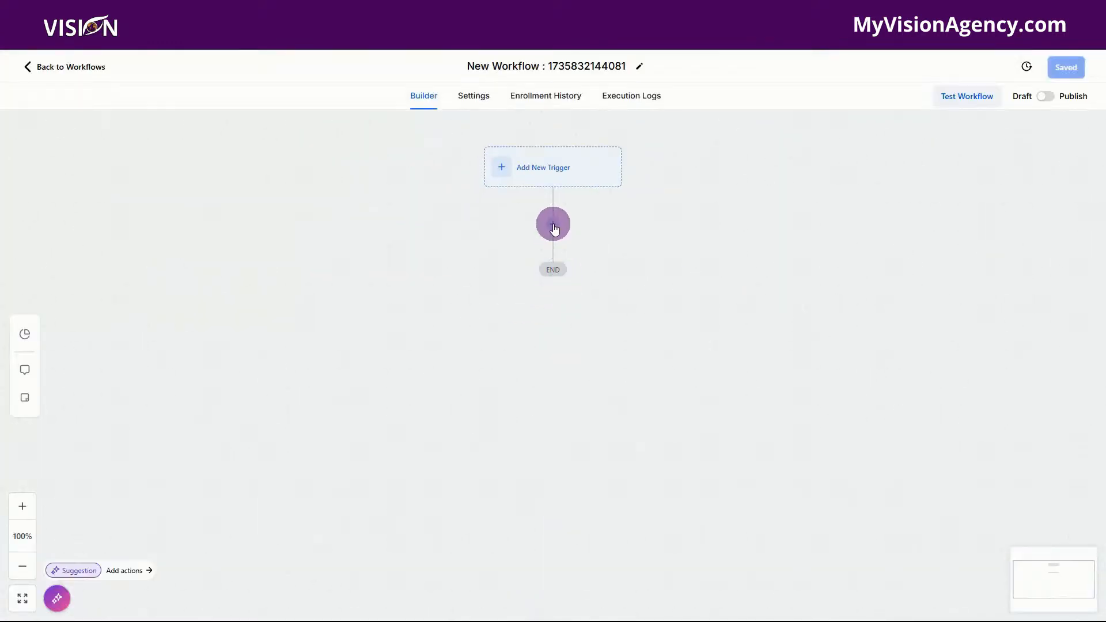
Add a Send Email action to the workflow and paste {{appointment.meeting_location}} into its message
{"action": "left_click", "coordinate": [553, 224]}
{"action": "type", "text": "emai"}
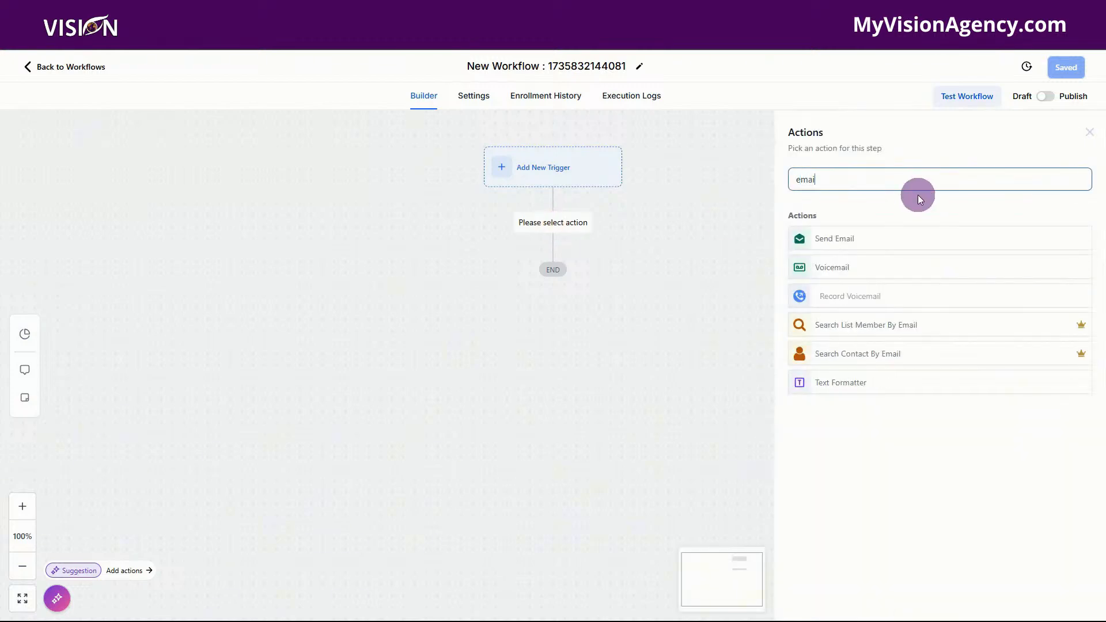
{"action": "type", "text": "l"}
{"action": "left_click", "coordinate": [867, 240]}
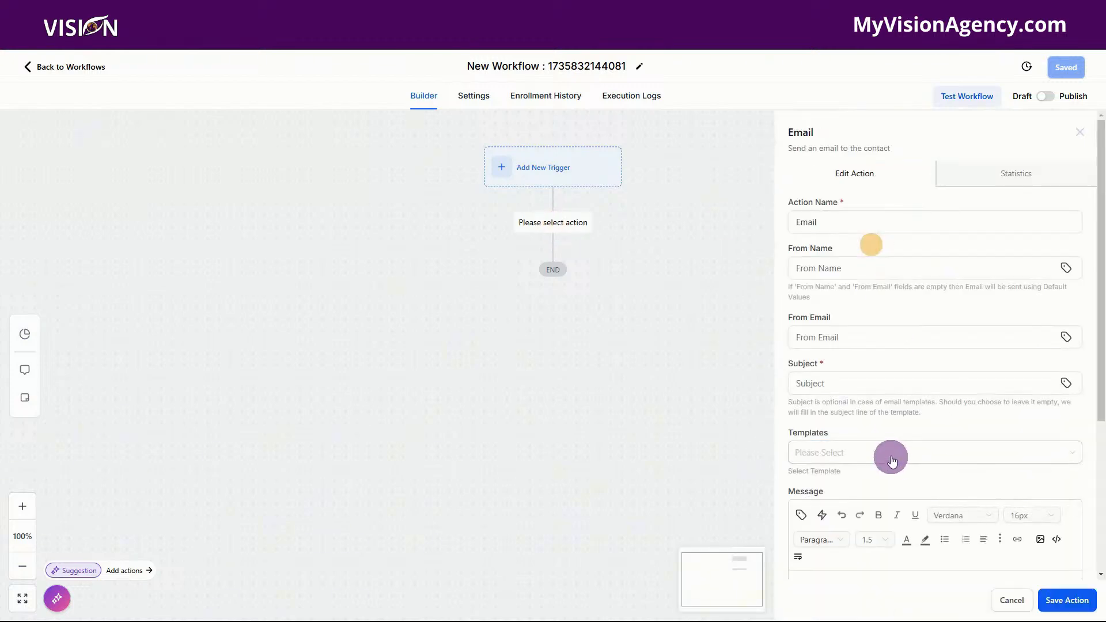
{"action": "scroll", "coordinate": [906, 563], "scroll_direction": "down", "scroll_amount": 4}
{"action": "left_click", "coordinate": [842, 384]}
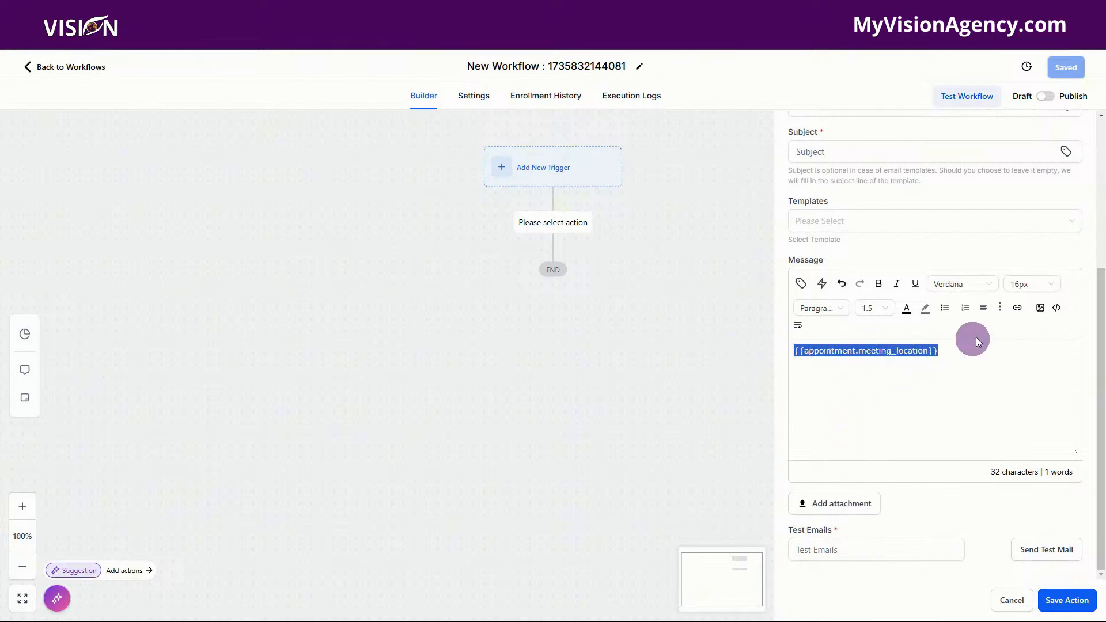
Turn the placeholder in the message into a link with URL {{appointment.meeting_location}} that opens in a new window
{"action": "left_click", "coordinate": [1017, 307]}
{"action": "left_click", "coordinate": [541, 291]}
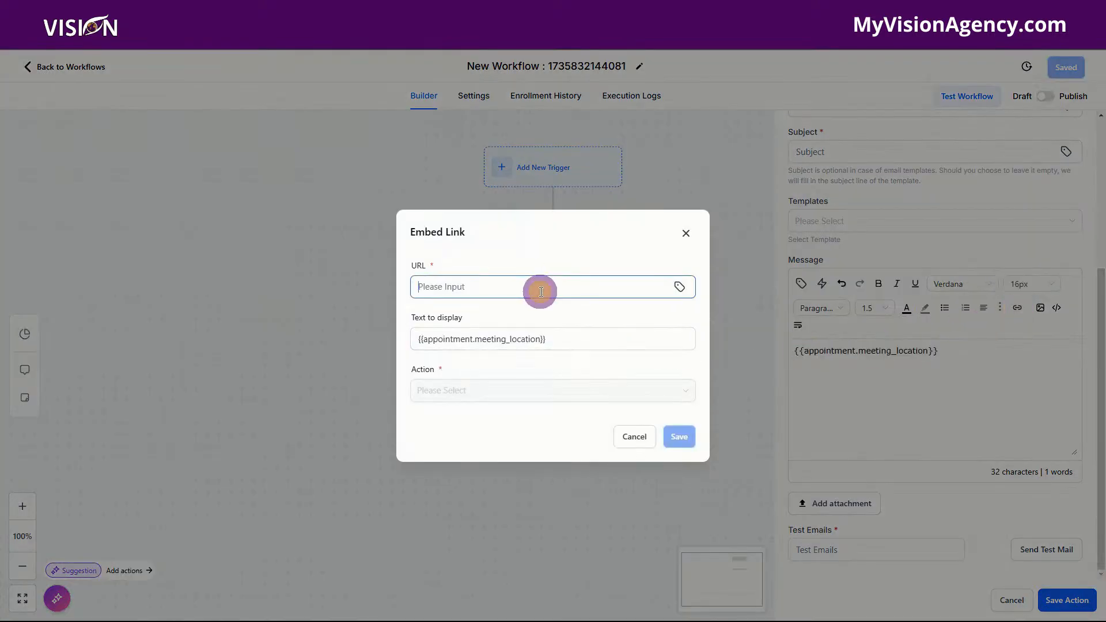
{"action": "key", "text": "ctrl+v"}
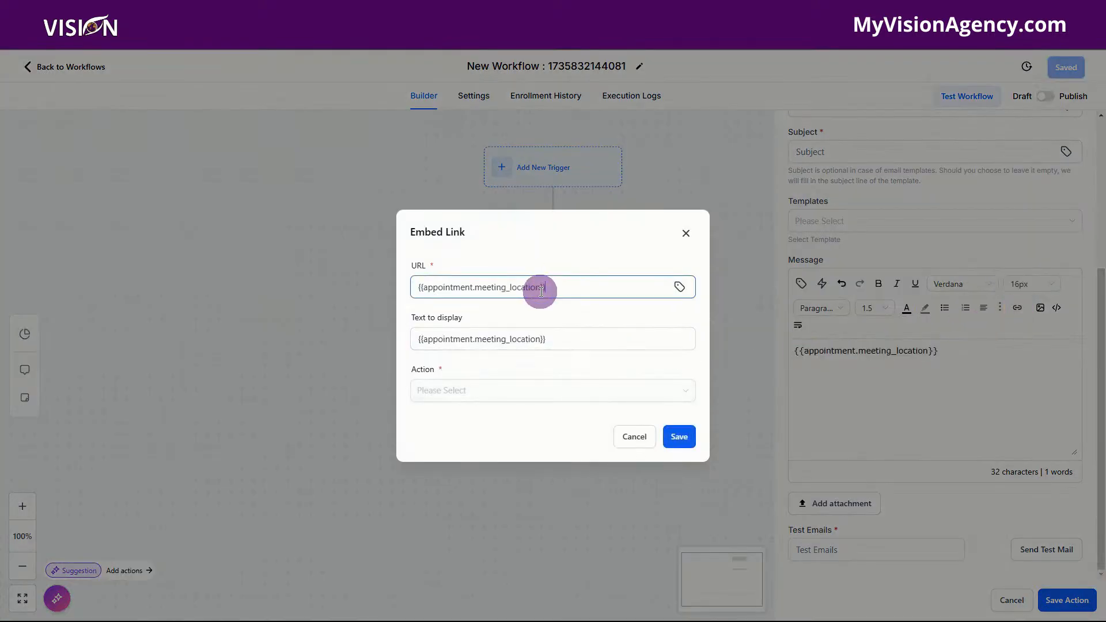
{"action": "left_click", "coordinate": [477, 387]}
{"action": "left_click", "coordinate": [469, 444]}
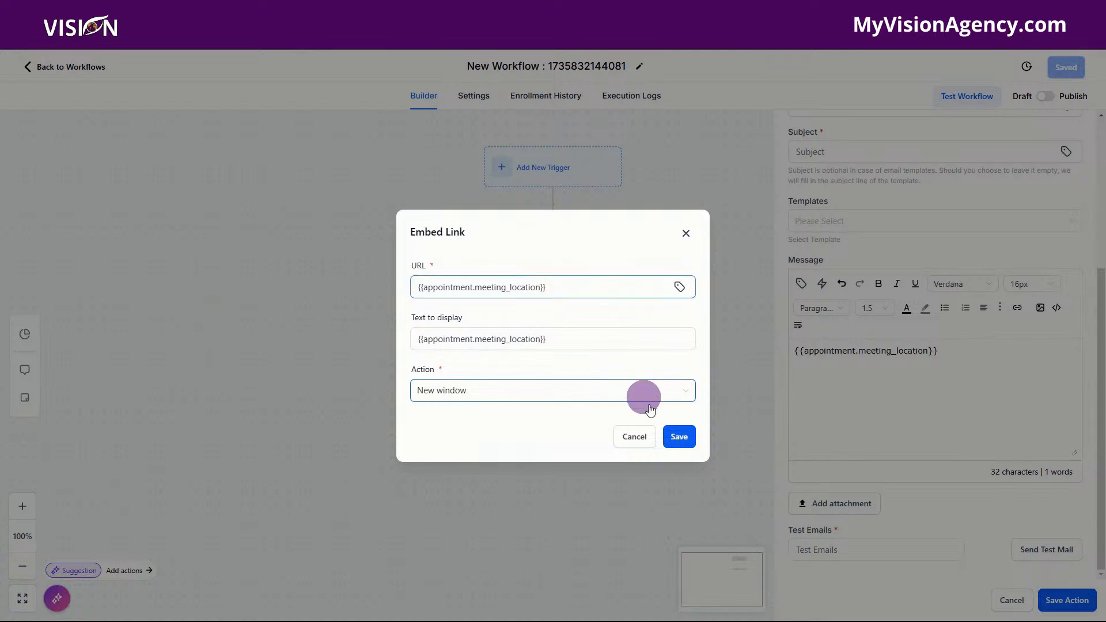
{"action": "left_click", "coordinate": [680, 437]}
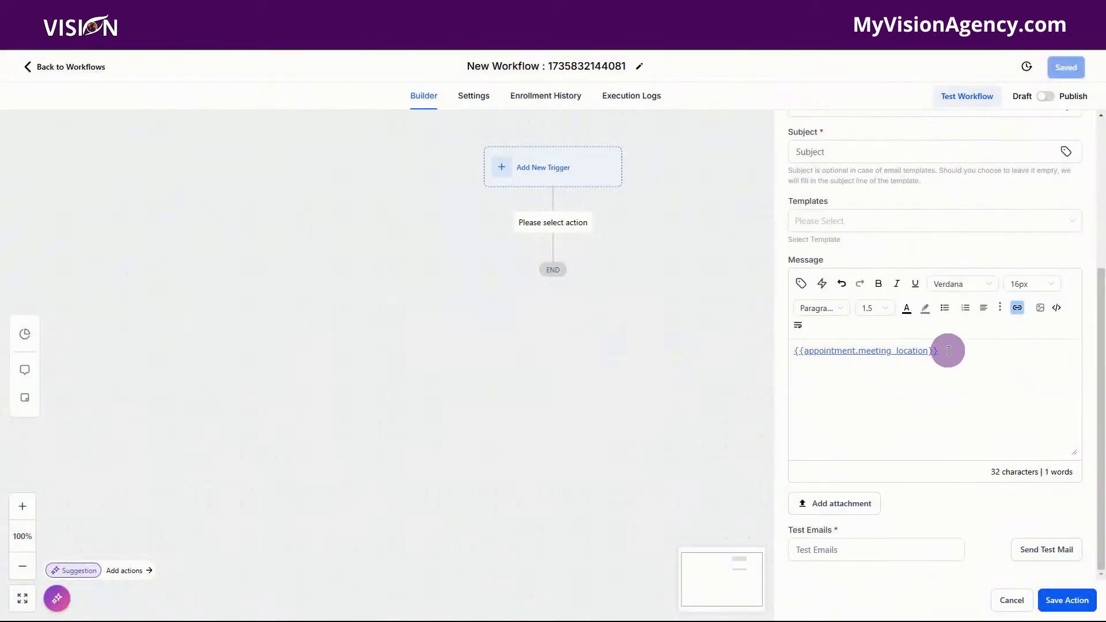
Copy the linked meeting location placeholder, leave the workflow and open the Demo calendar for editing
{"action": "left_click_drag", "start_coordinate": [948, 351], "coordinate": [793, 365]}
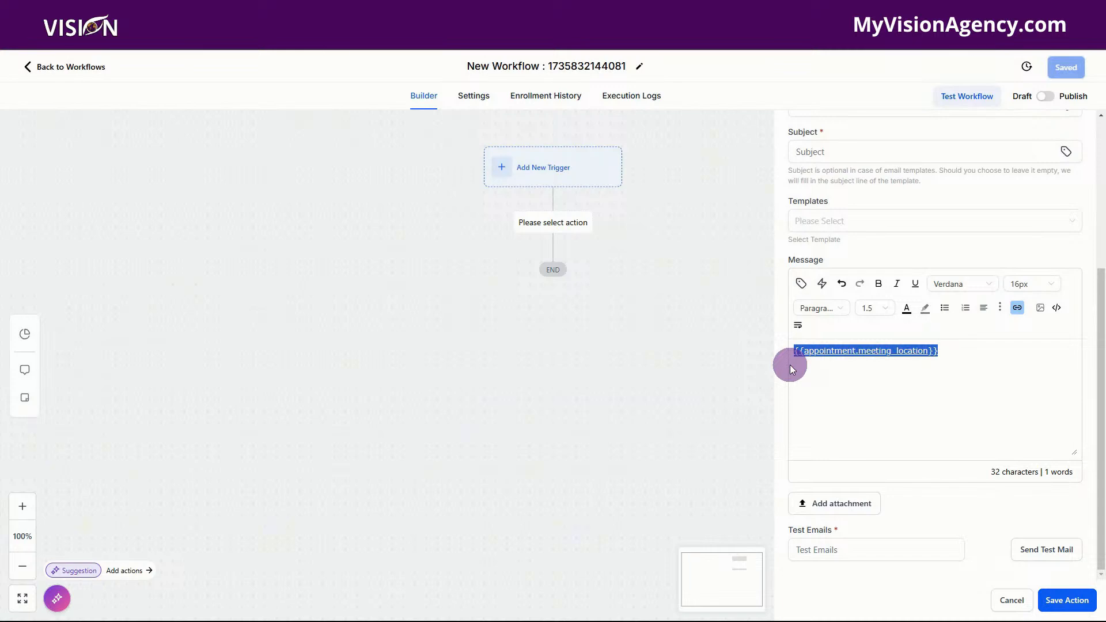
{"action": "left_click", "coordinate": [99, 68]}
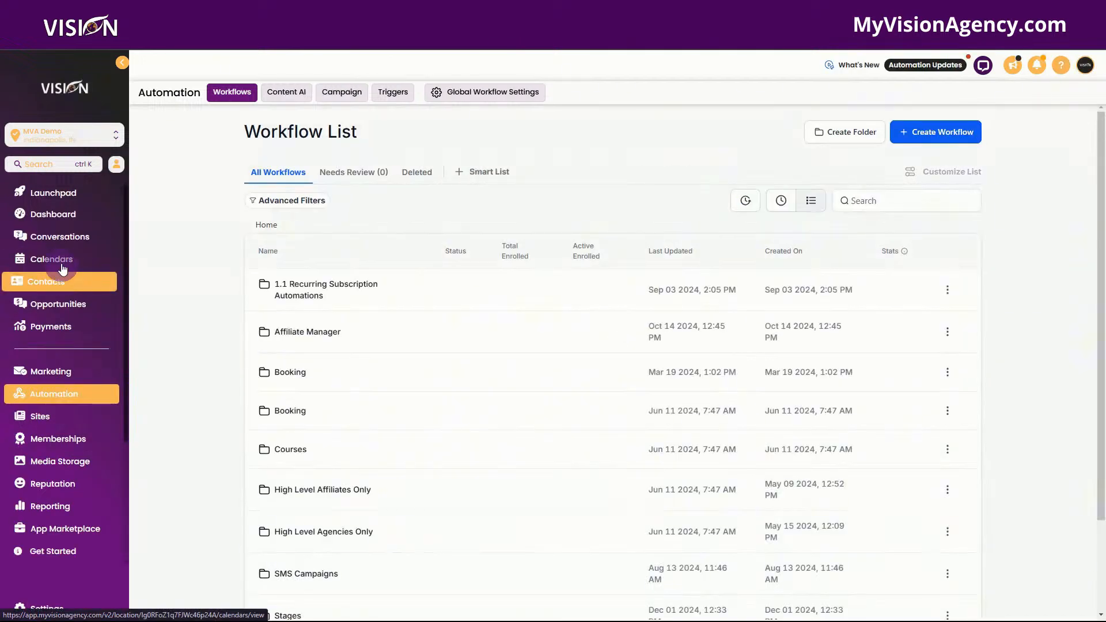
{"action": "left_click", "coordinate": [62, 264]}
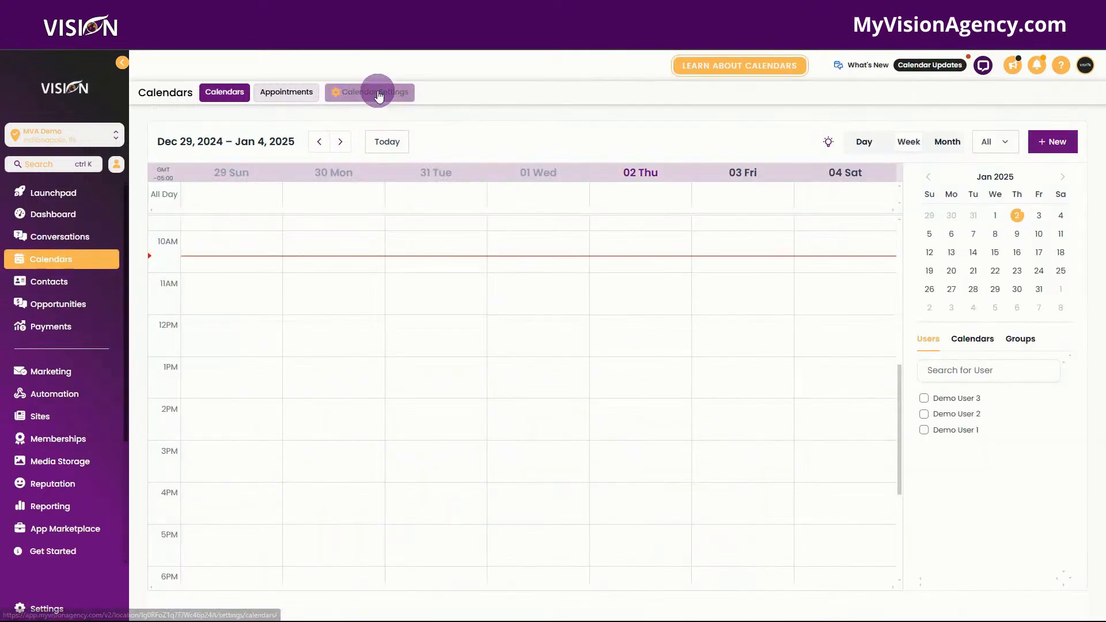
{"action": "left_click", "coordinate": [378, 96]}
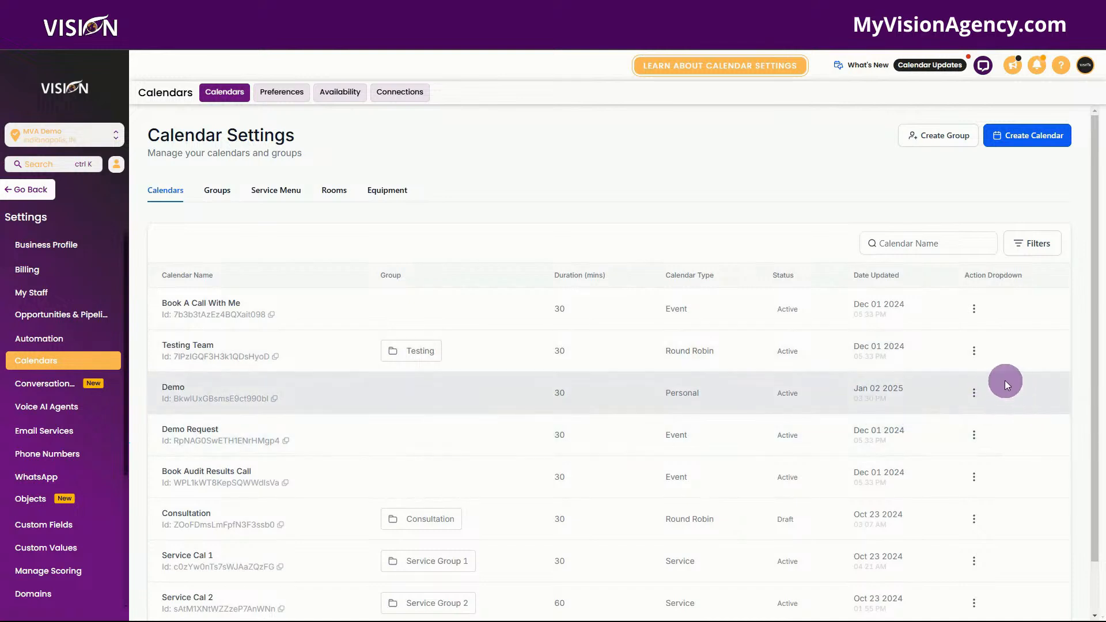
{"action": "left_click", "coordinate": [971, 398]}
{"action": "left_click", "coordinate": [936, 254]}
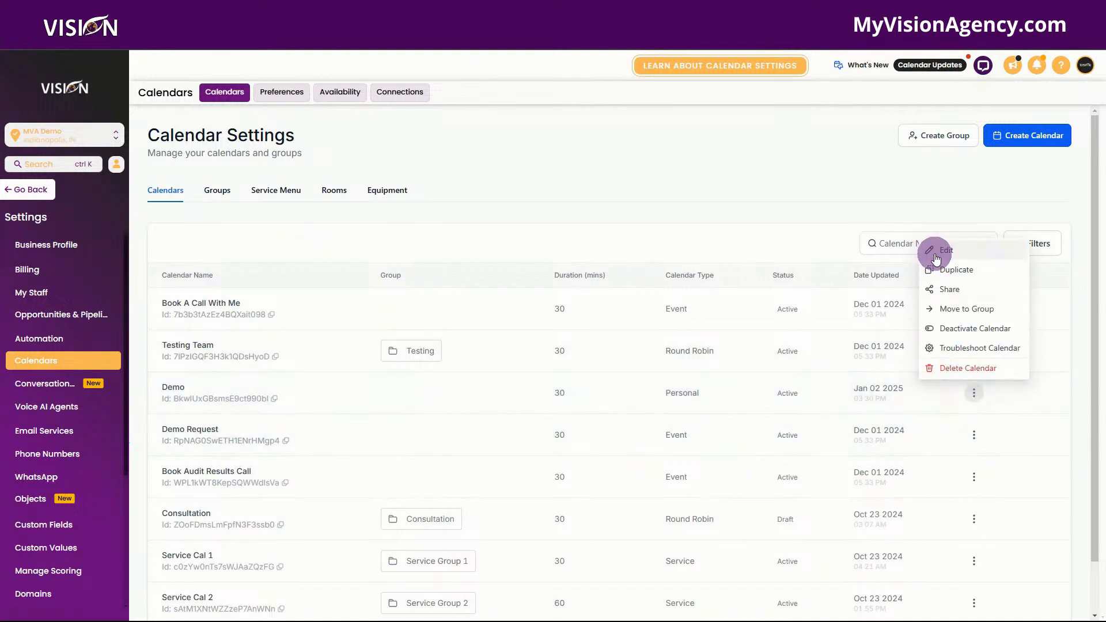
Open the contact email settings of the Demo calendar's unconfirmed-appointment notification
{"action": "left_click", "coordinate": [340, 212]}
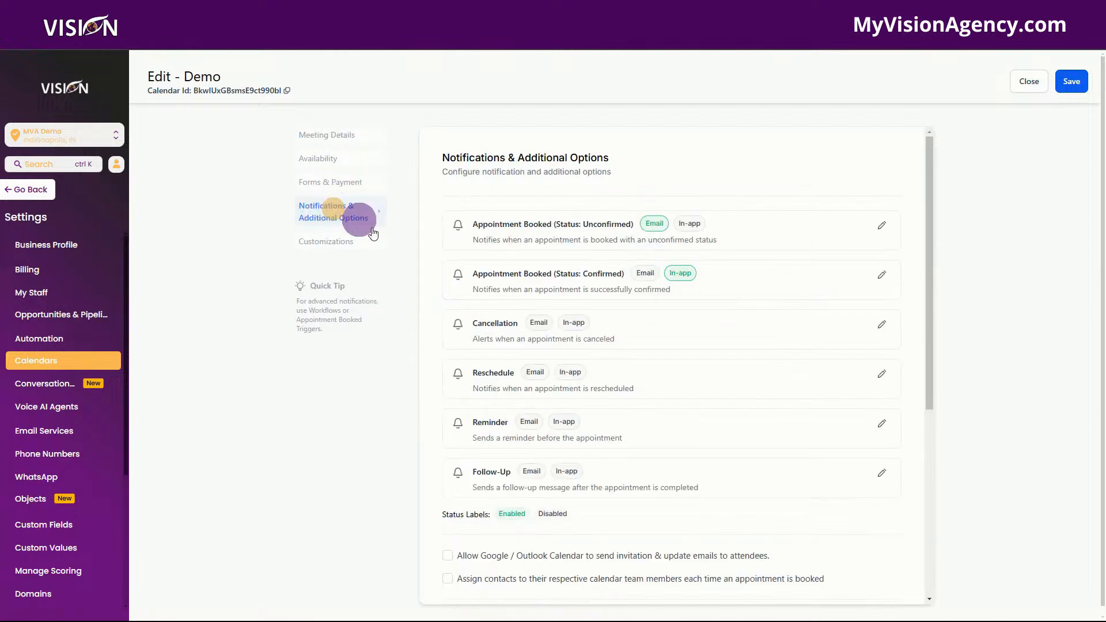
{"action": "left_click", "coordinate": [888, 226]}
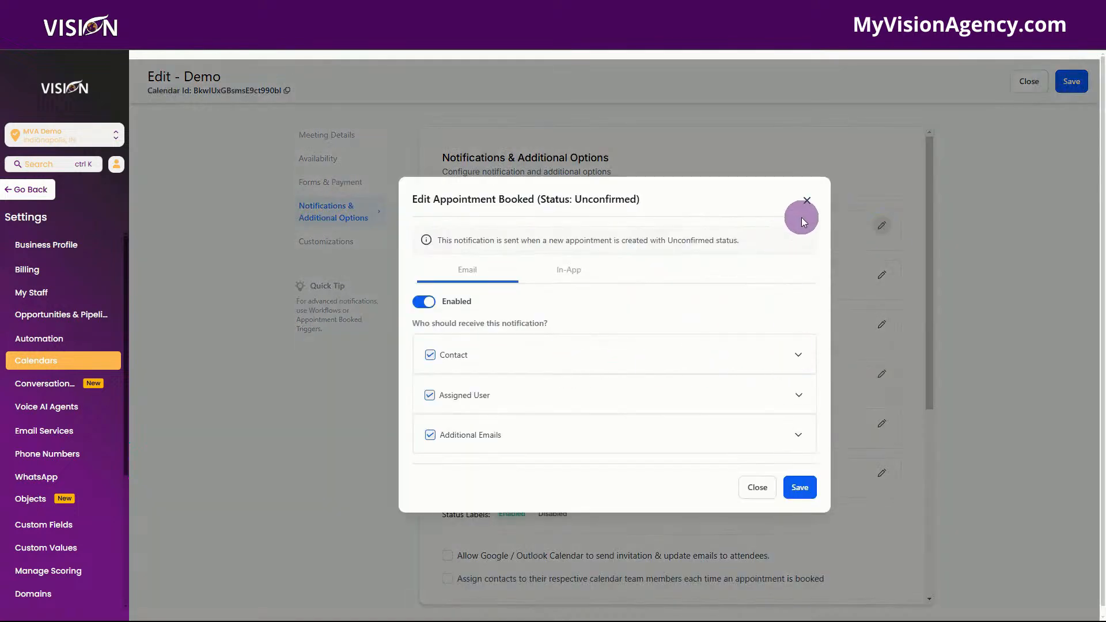
{"action": "left_click", "coordinate": [797, 356]}
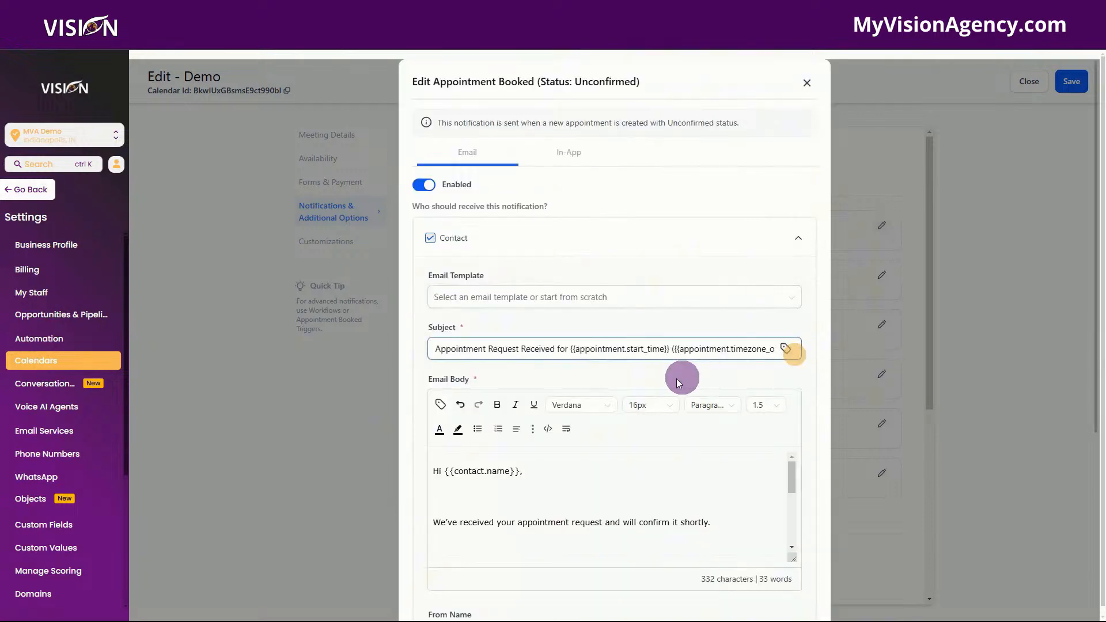
Replace the plain meeting location placeholder in the contact email's body with the copied linked version
{"action": "scroll", "coordinate": [617, 422], "scroll_direction": "down", "scroll_amount": 5}
{"action": "scroll", "coordinate": [703, 197], "scroll_direction": "down", "scroll_amount": 5}
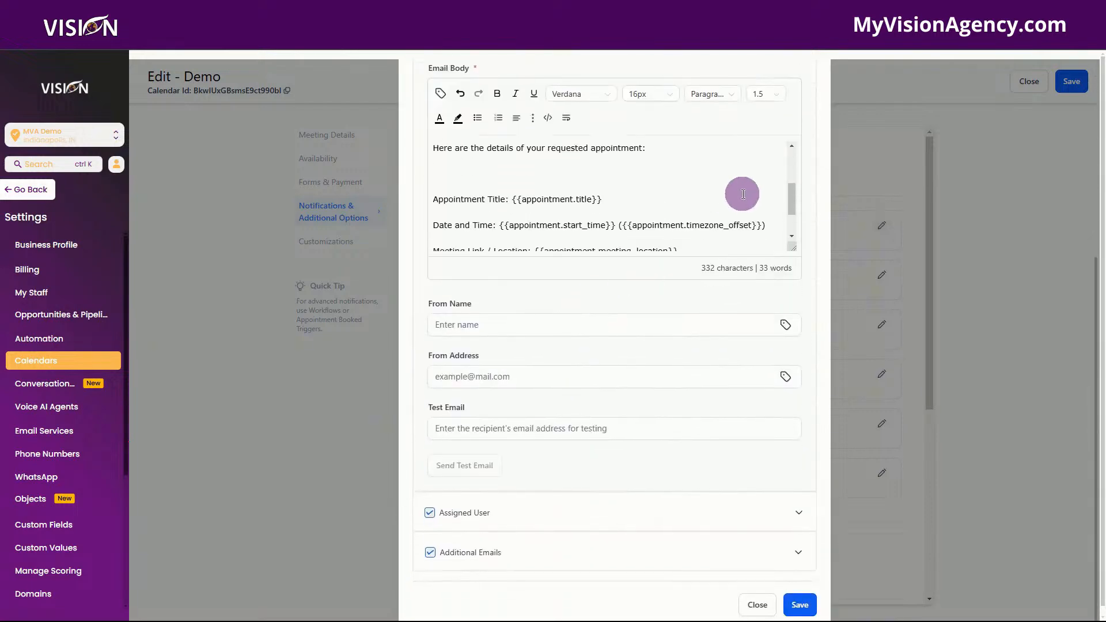
{"action": "left_click_drag", "start_coordinate": [680, 193], "coordinate": [544, 194]}
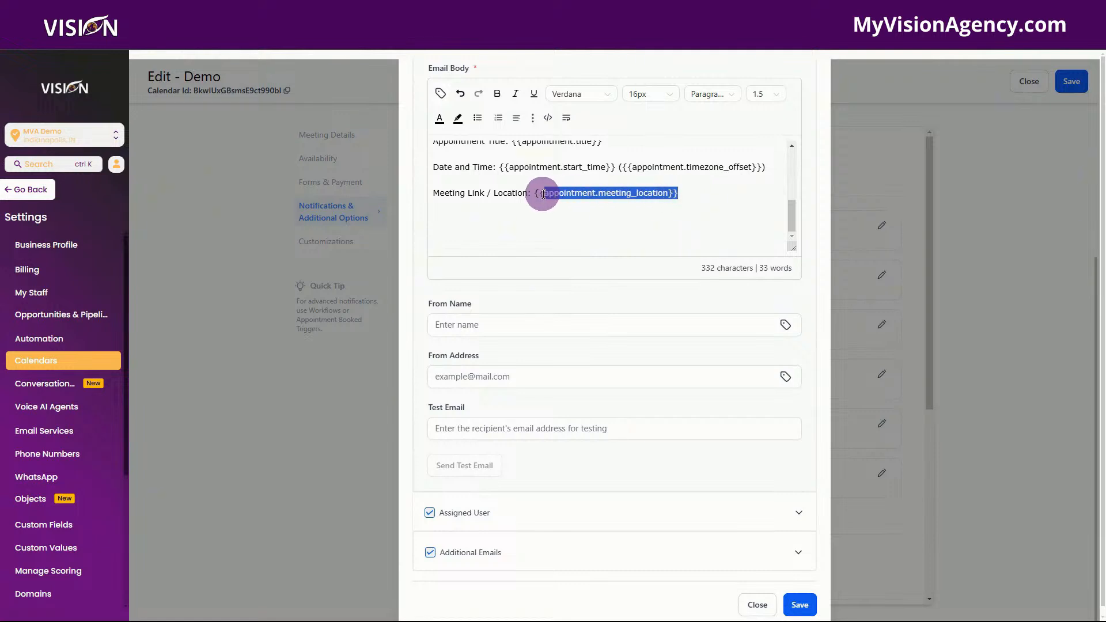
{"action": "left_click", "coordinate": [535, 195]}
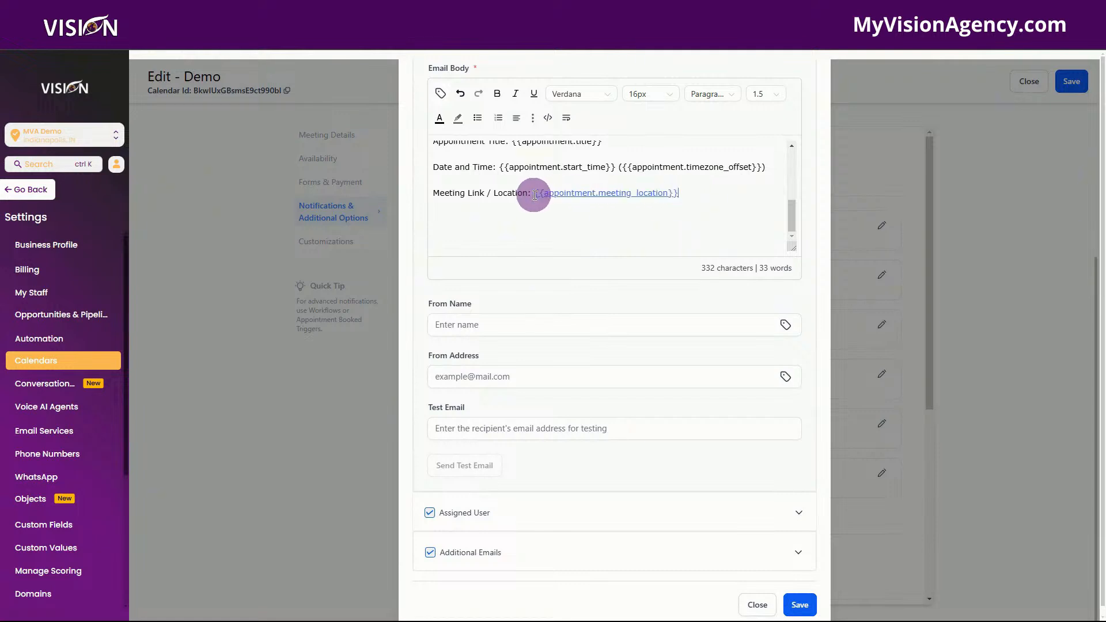
{"action": "left_click", "coordinate": [676, 208]}
{"action": "scroll", "coordinate": [742, 221], "scroll_direction": "up", "scroll_amount": 3}
{"action": "scroll", "coordinate": [634, 216], "scroll_direction": "down", "scroll_amount": 3}
{"action": "scroll", "coordinate": [821, 251], "scroll_direction": "up", "scroll_amount": 3}
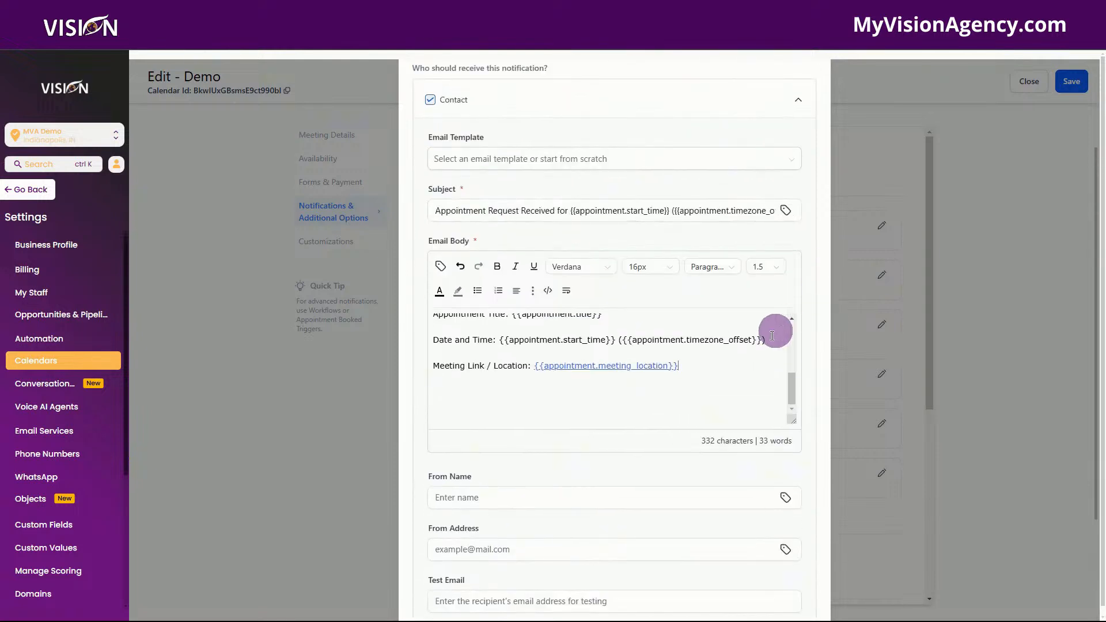
{"action": "scroll", "coordinate": [638, 400], "scroll_direction": "down", "scroll_amount": 2}
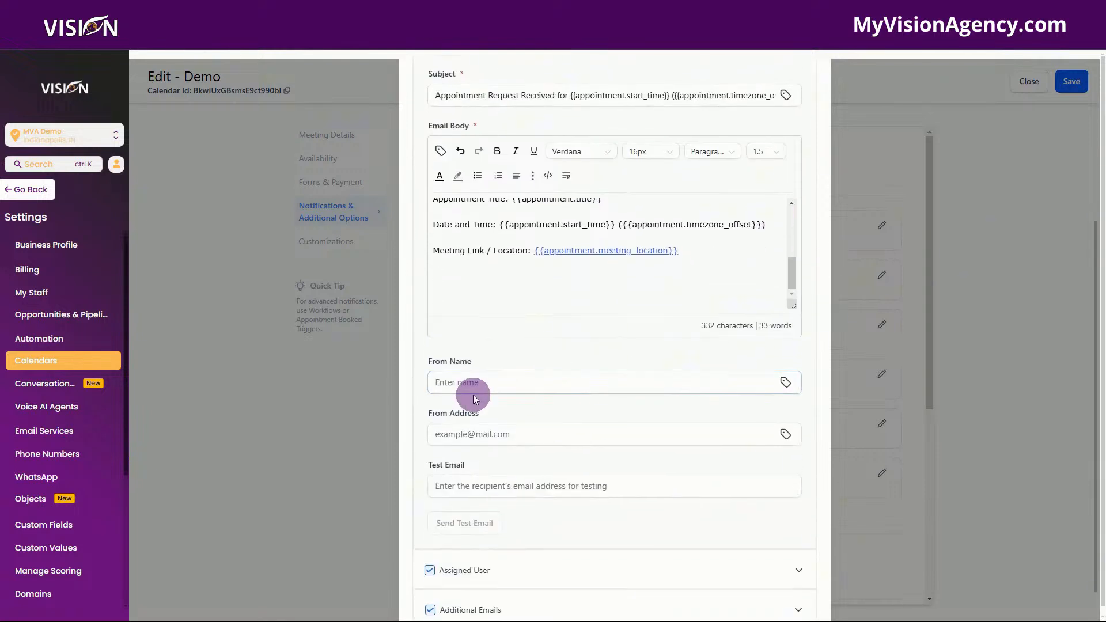
Fill the contact email's From Name with the account name placeholder {{location.name}}
{"action": "left_click", "coordinate": [472, 380]}
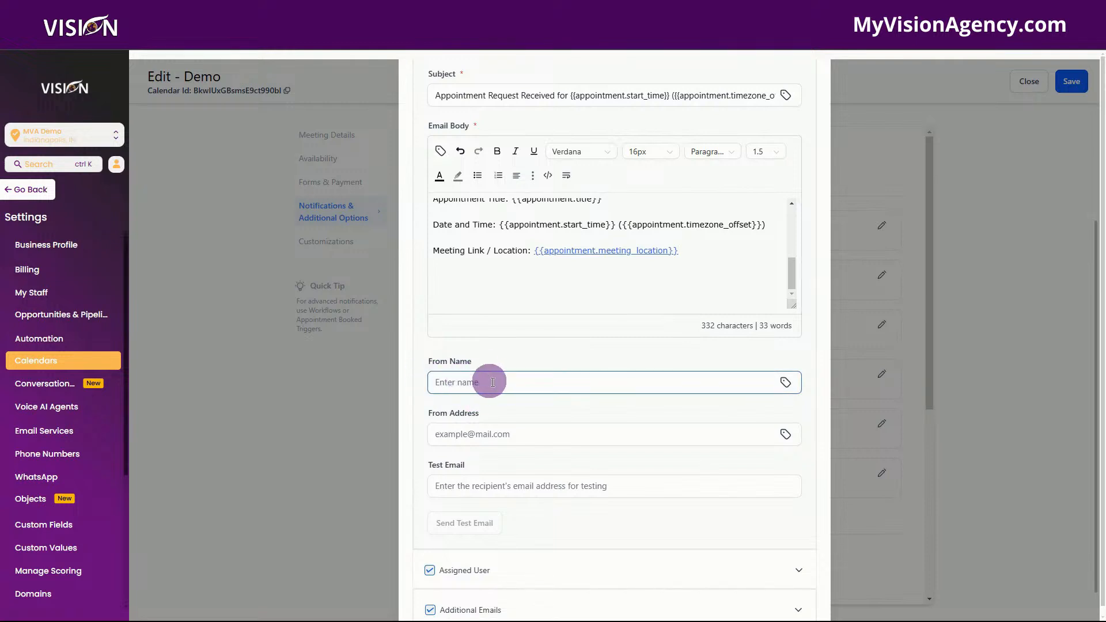
{"action": "left_click", "coordinate": [785, 382]}
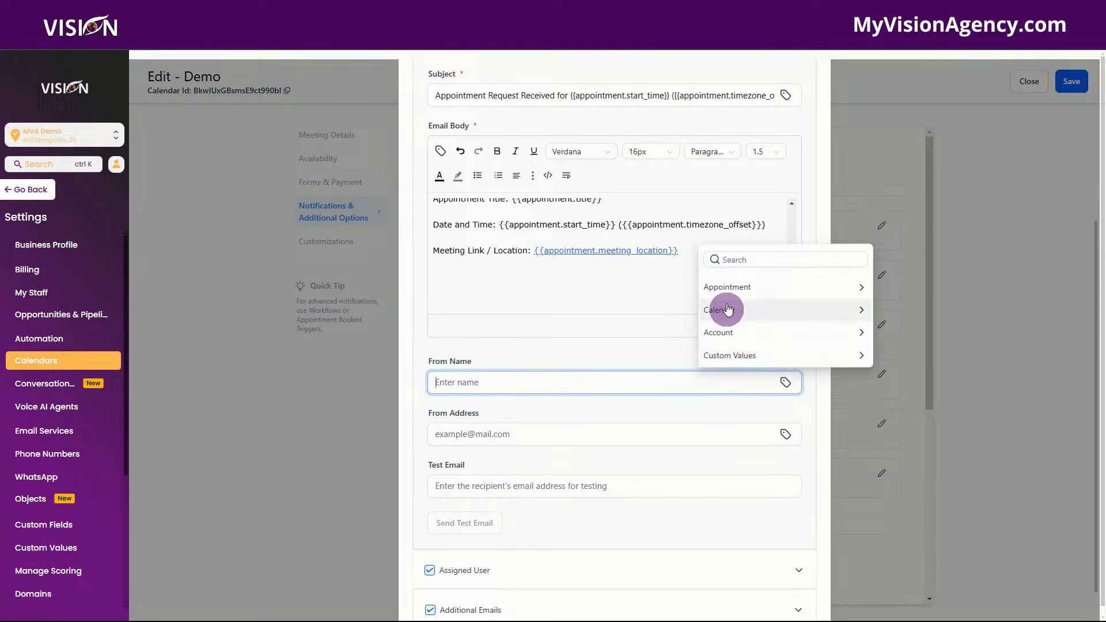
{"action": "left_click", "coordinate": [726, 338]}
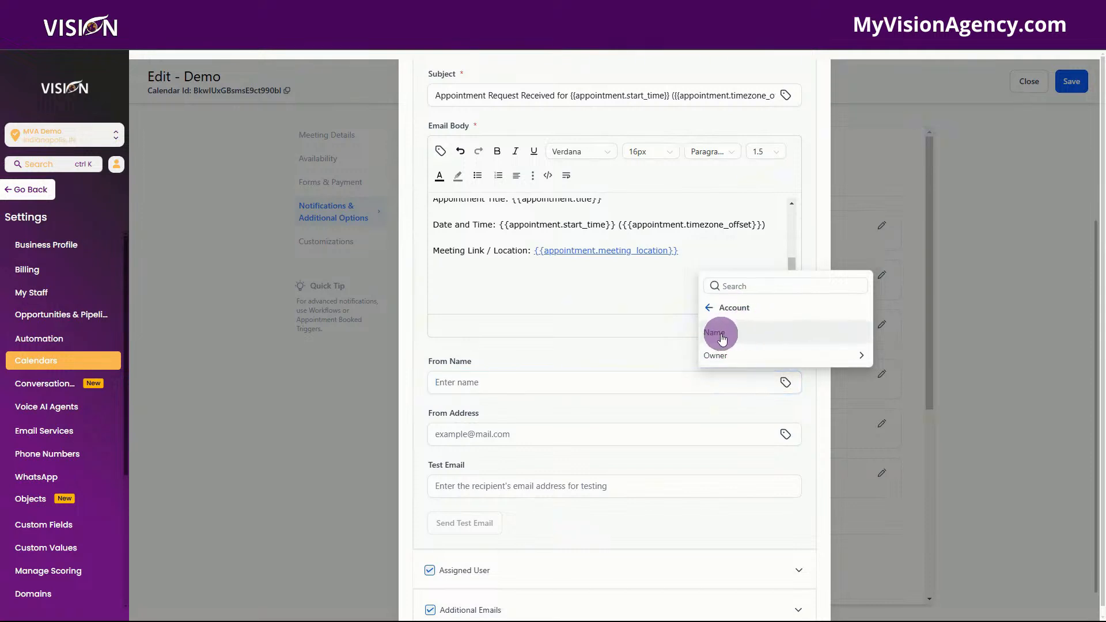
{"action": "left_click", "coordinate": [723, 340]}
Fill the contact email's From Address with the account email placeholder {{location.email}} and go to the Test Email field
{"action": "left_click", "coordinate": [531, 435]}
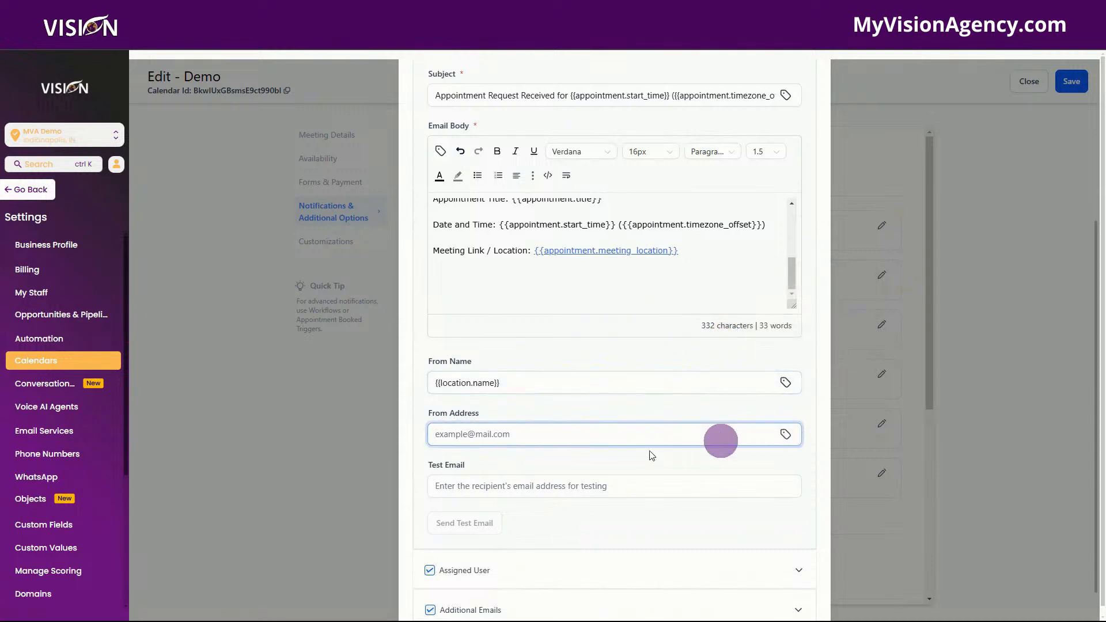
{"action": "left_click", "coordinate": [782, 438]}
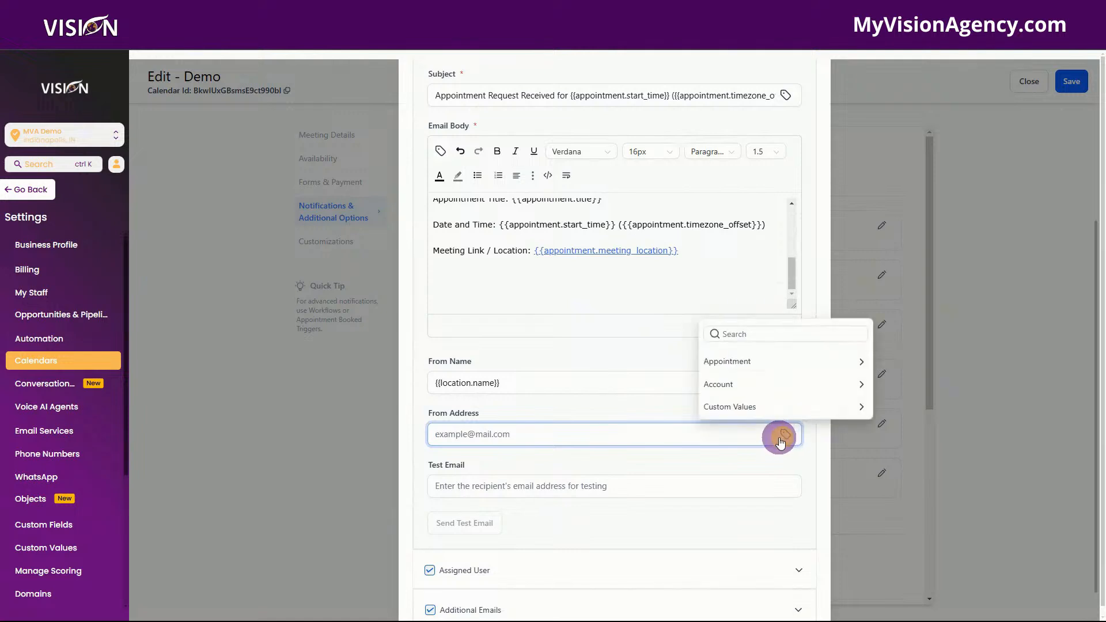
{"action": "left_click", "coordinate": [750, 385]}
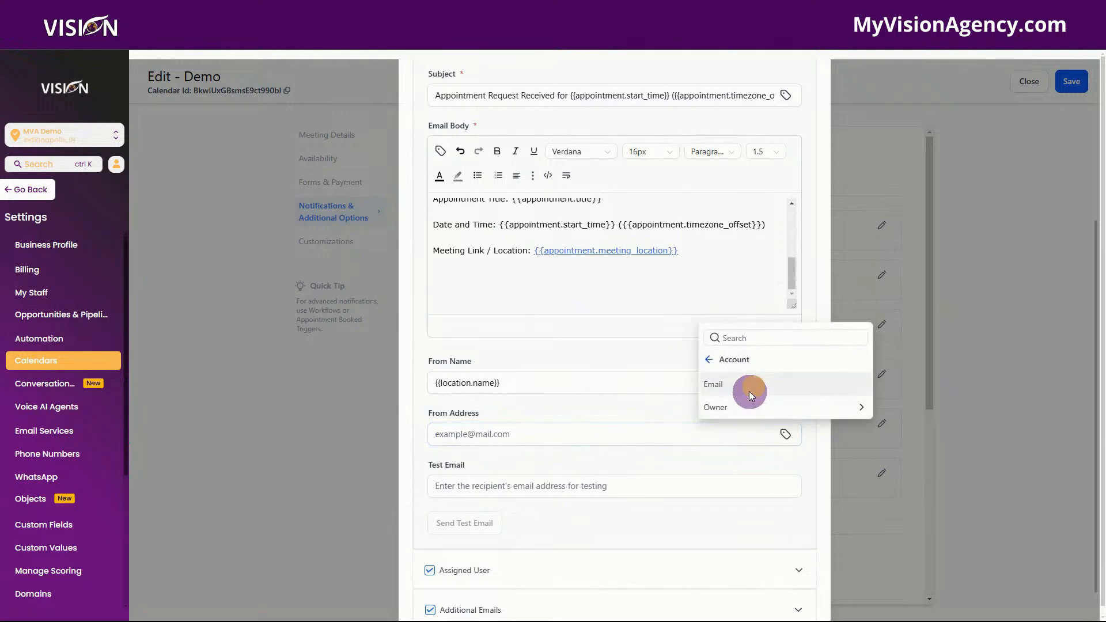
{"action": "left_click", "coordinate": [749, 385]}
{"action": "left_click", "coordinate": [561, 487]}
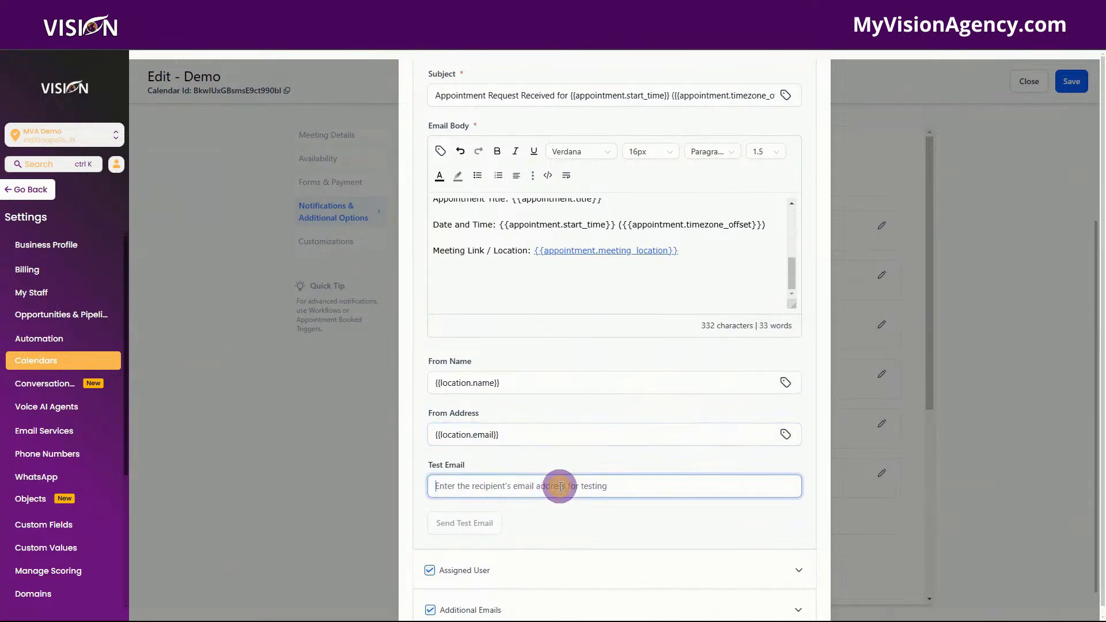
Review the assigned user's email subject and full body in the unconfirmed-appointment notification
{"action": "scroll", "coordinate": [583, 492], "scroll_direction": "down", "scroll_amount": 1}
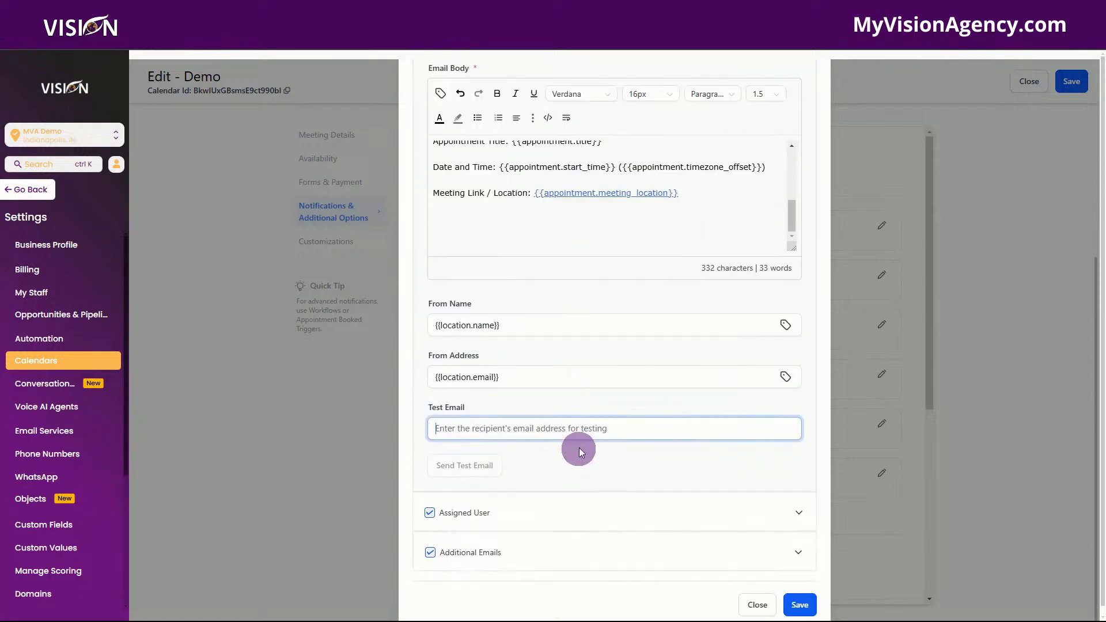
{"action": "left_click", "coordinate": [800, 513]}
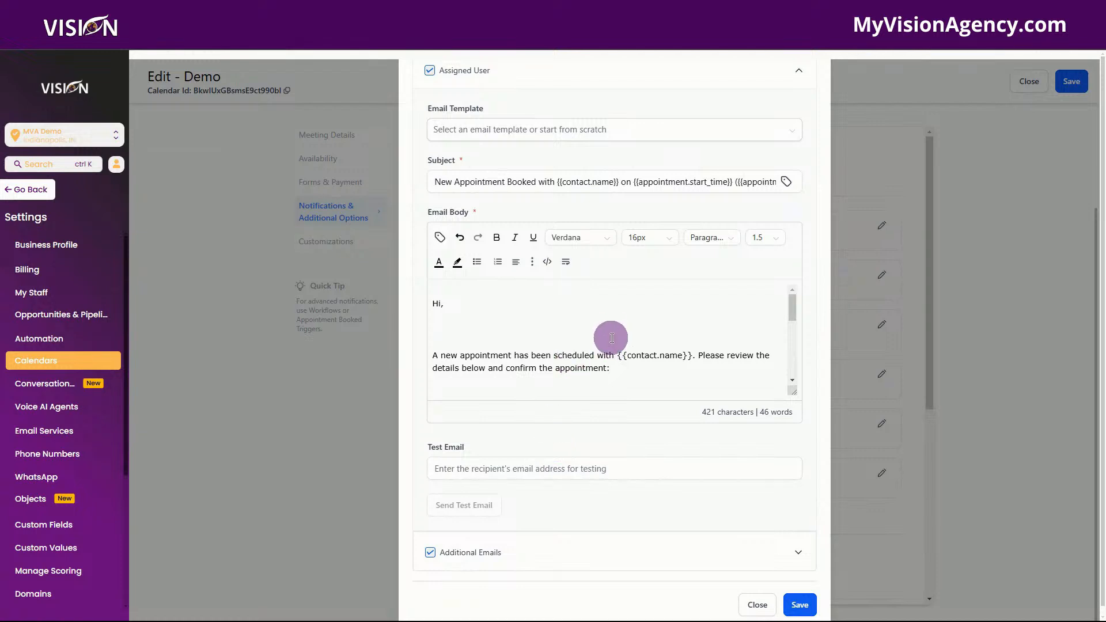
{"action": "scroll", "coordinate": [814, 346], "scroll_direction": "up", "scroll_amount": 3}
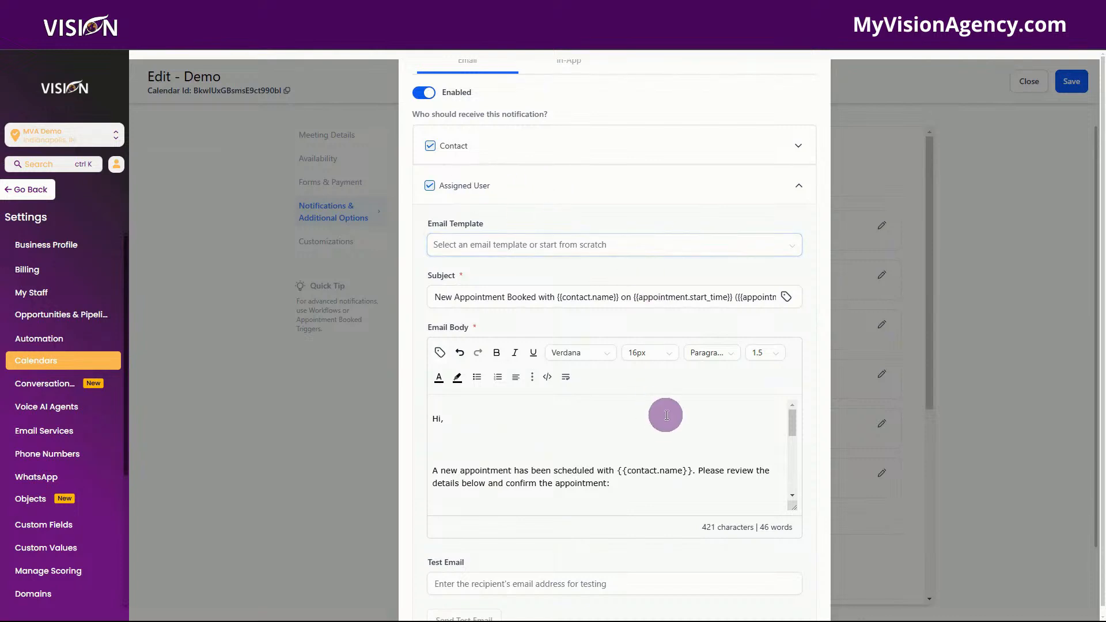
{"action": "scroll", "coordinate": [662, 482], "scroll_direction": "down", "scroll_amount": 4}
{"action": "scroll", "coordinate": [637, 447], "scroll_direction": "down", "scroll_amount": 2}
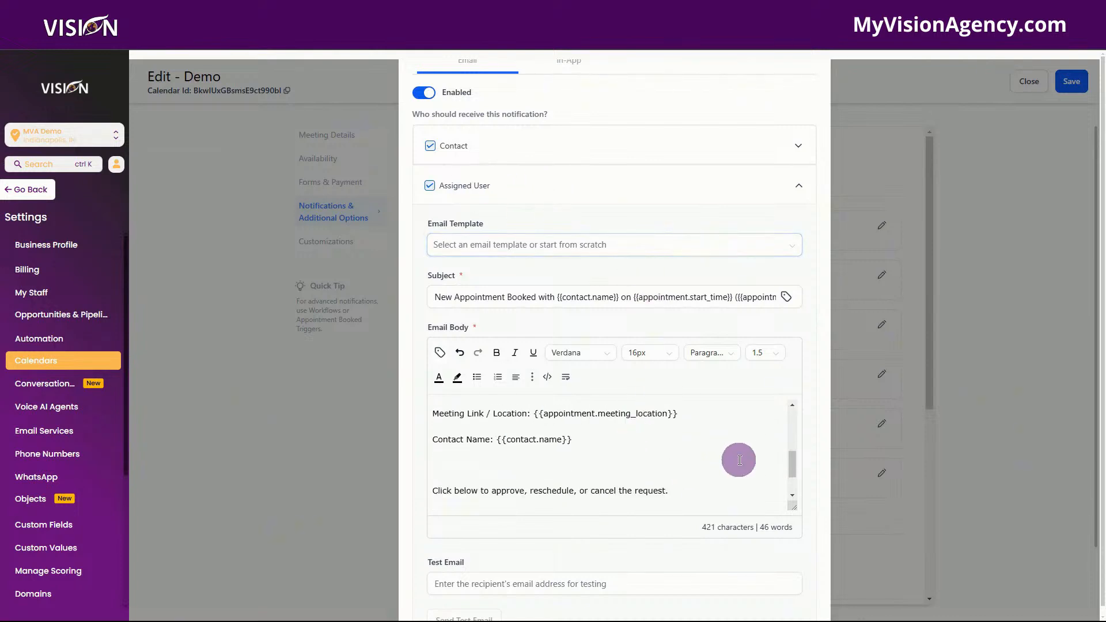
{"action": "scroll", "coordinate": [646, 496], "scroll_direction": "down", "scroll_amount": 2}
{"action": "scroll", "coordinate": [614, 540], "scroll_direction": "down", "scroll_amount": 2}
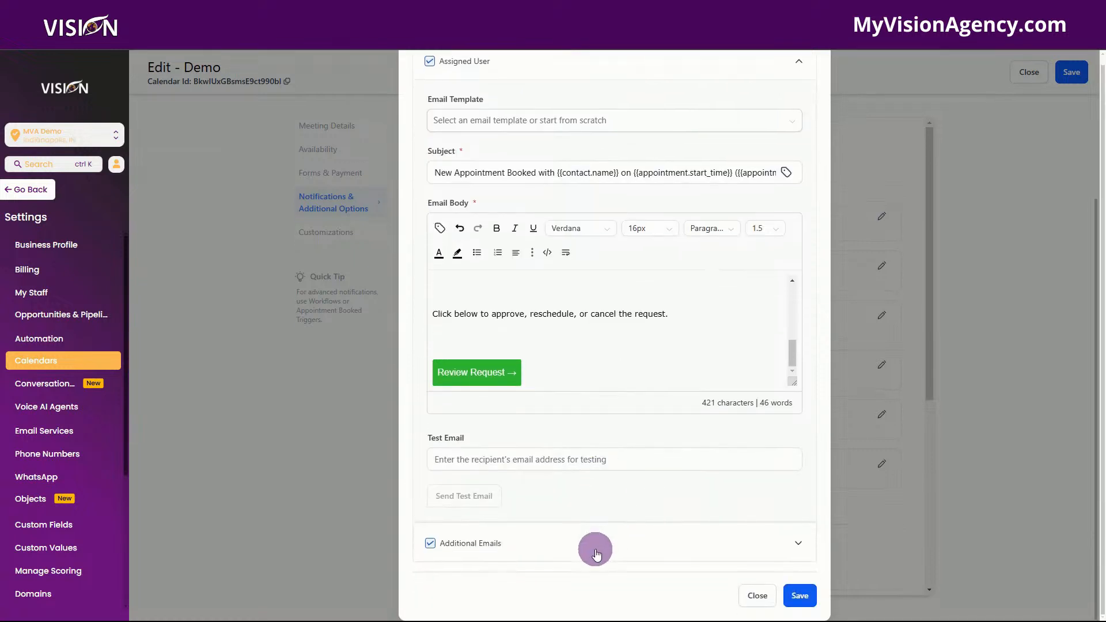
Review the Additional Emails version of the unconfirmed-appointment notification, including its email body and recipient email IDs field
{"action": "left_click", "coordinate": [801, 542]}
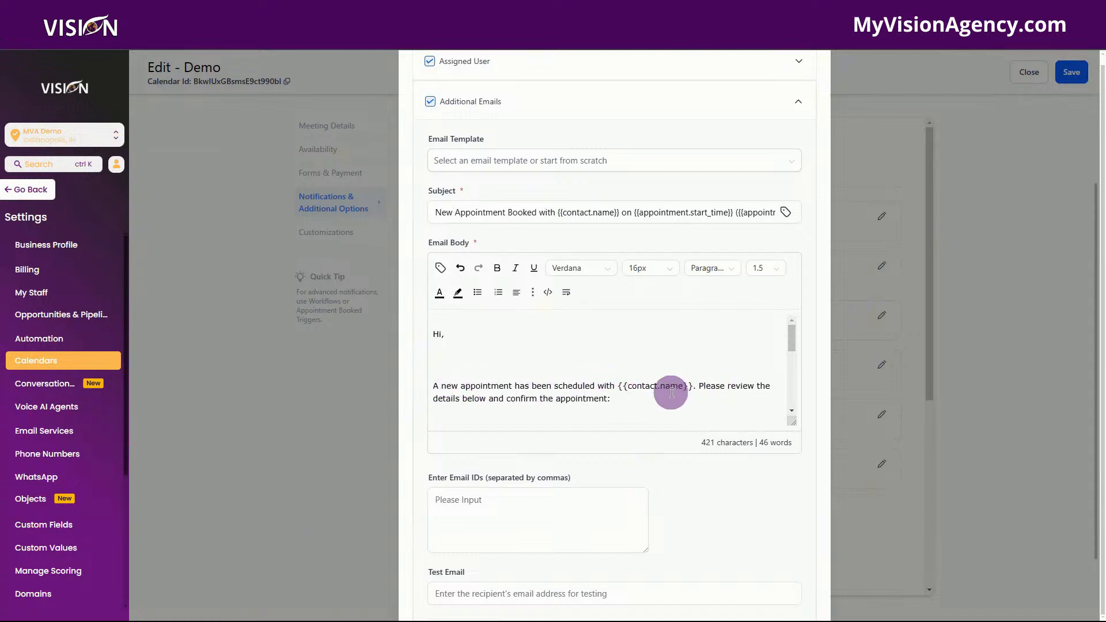
{"action": "scroll", "coordinate": [635, 392], "scroll_direction": "down", "scroll_amount": 1}
{"action": "scroll", "coordinate": [606, 397], "scroll_direction": "down", "scroll_amount": 2}
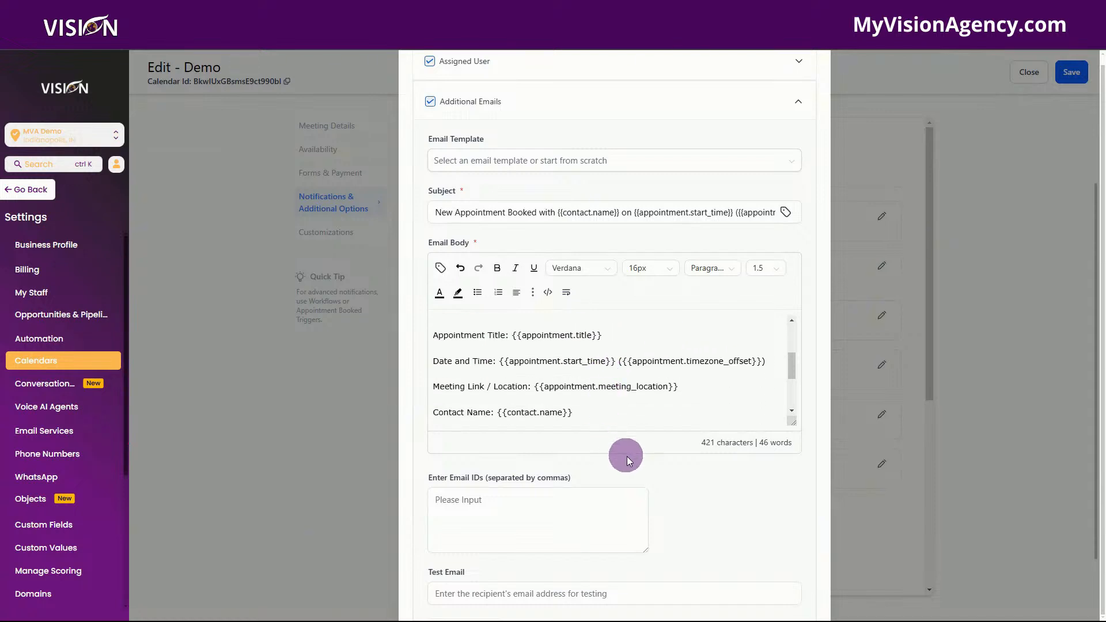
{"action": "scroll", "coordinate": [624, 452], "scroll_direction": "down", "scroll_amount": 2}
{"action": "left_click", "coordinate": [525, 397]}
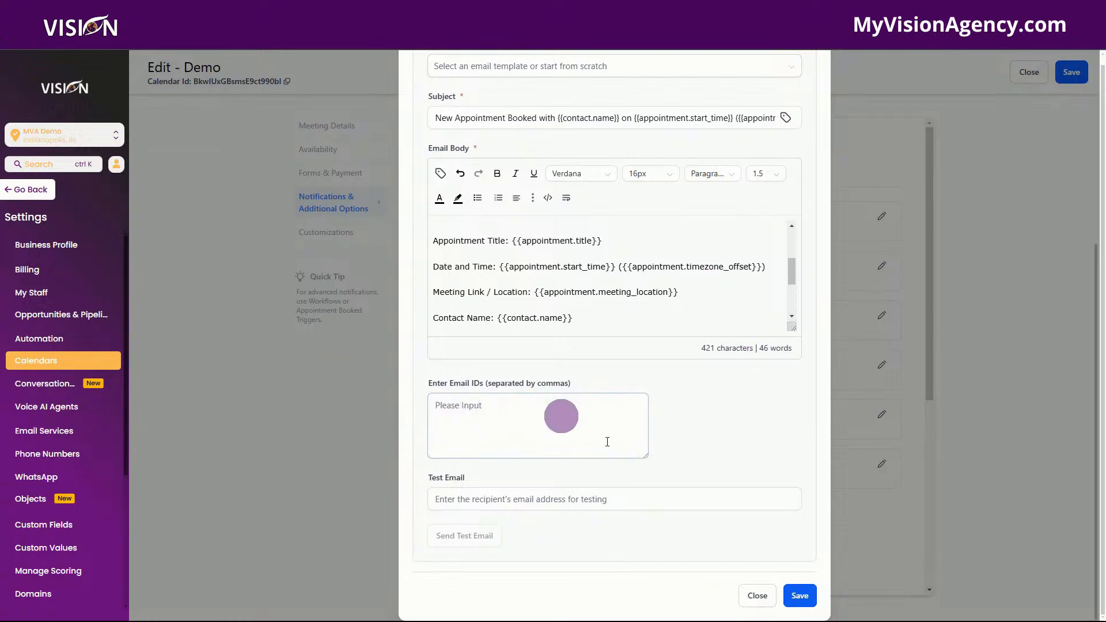
Remove Additional Emails from the recipients of the unconfirmed-appointment notification, save its settings and close it
{"action": "scroll", "coordinate": [632, 496], "scroll_direction": "up", "scroll_amount": 5}
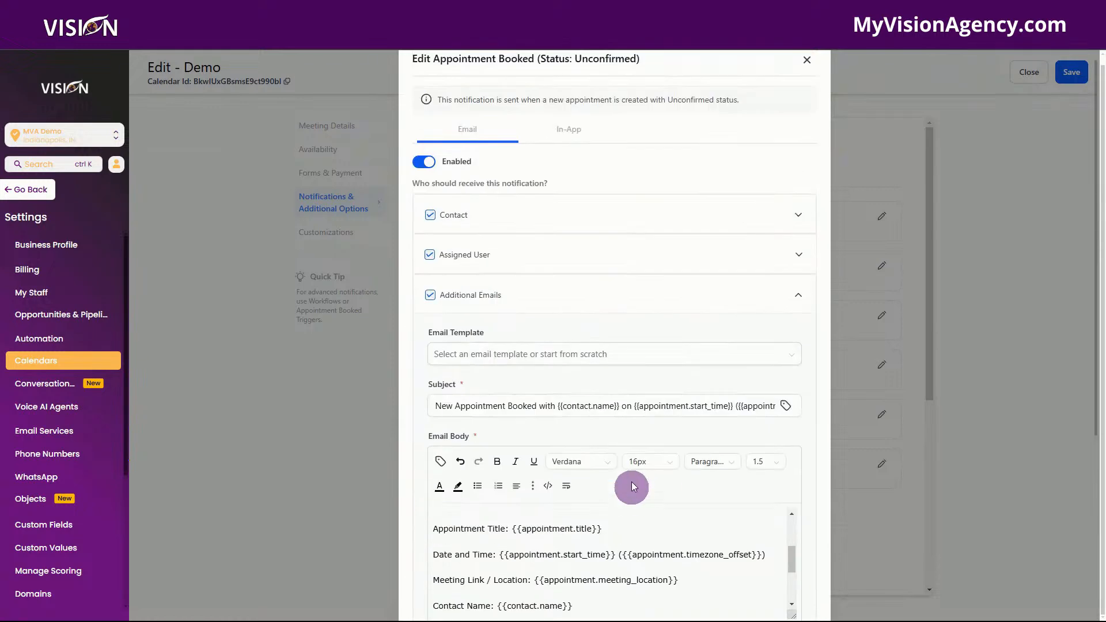
{"action": "left_click", "coordinate": [431, 296]}
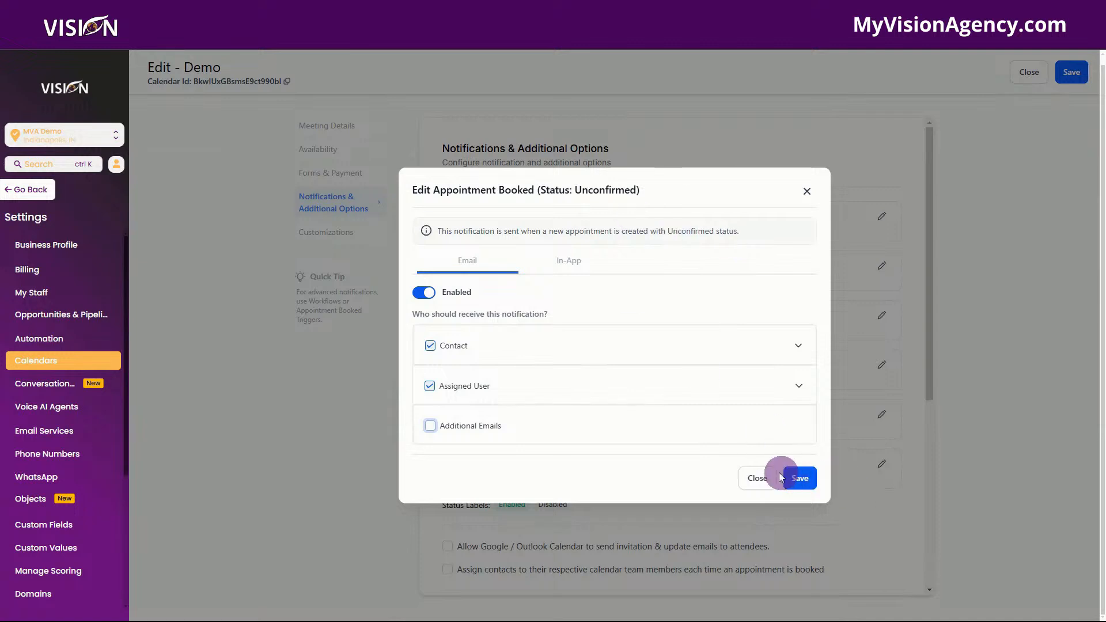
{"action": "left_click", "coordinate": [805, 191]}
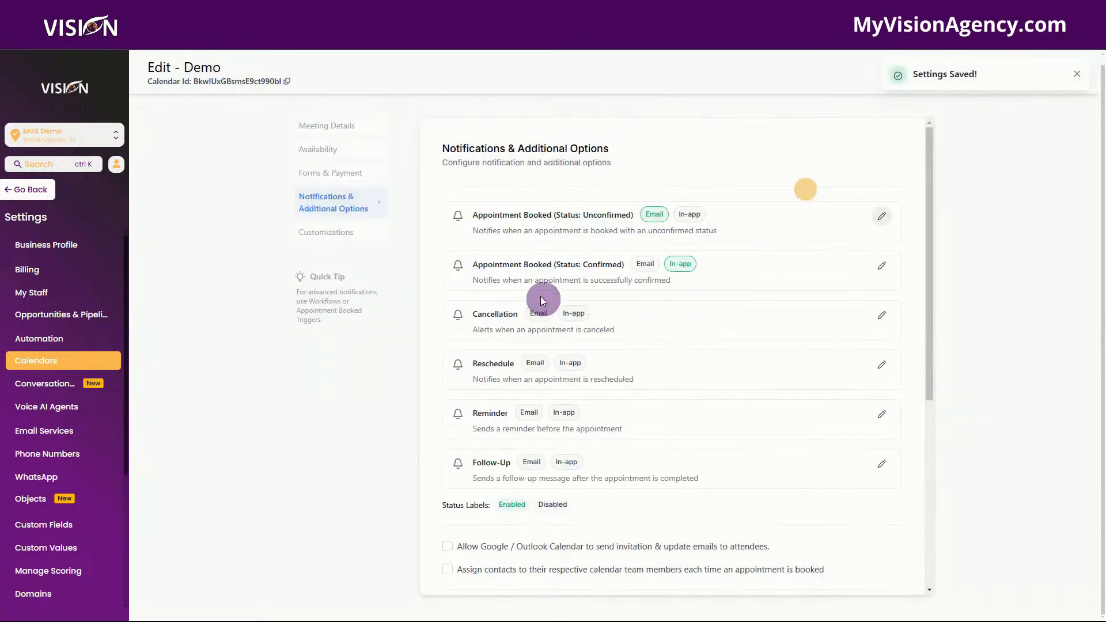
Enable the email notification for confirmed appointments and exclude Additional Emails from its recipients
{"action": "left_click", "coordinate": [882, 267]}
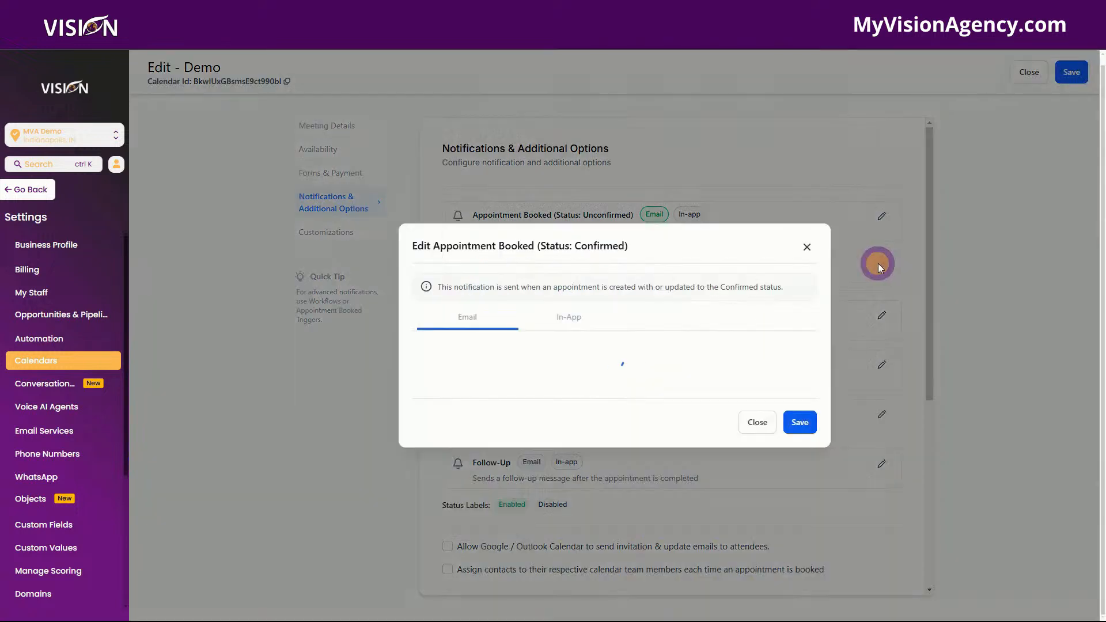
{"action": "left_click", "coordinate": [424, 292]}
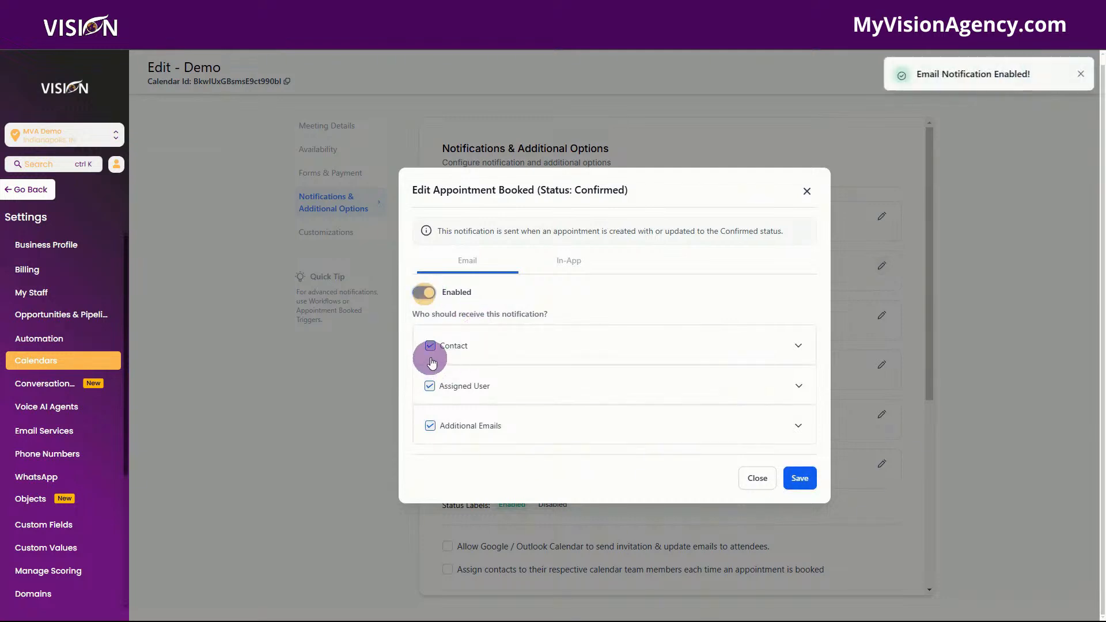
{"action": "left_click", "coordinate": [429, 427]}
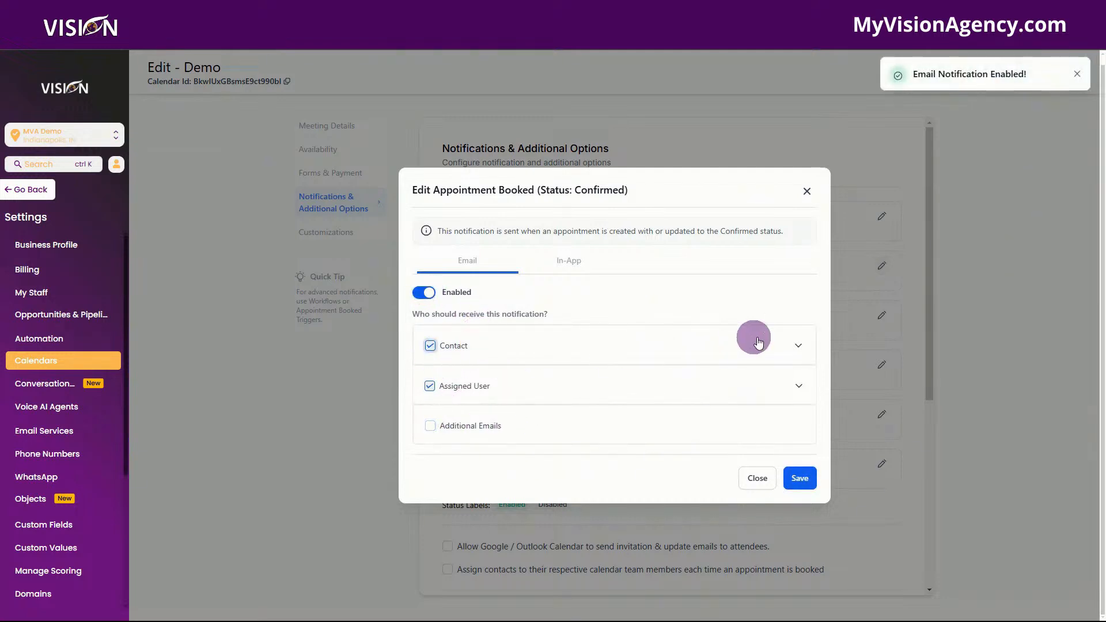
Review the contact and assigned user email settings of the confirmed-appointment notification and close it
{"action": "left_click", "coordinate": [797, 346]}
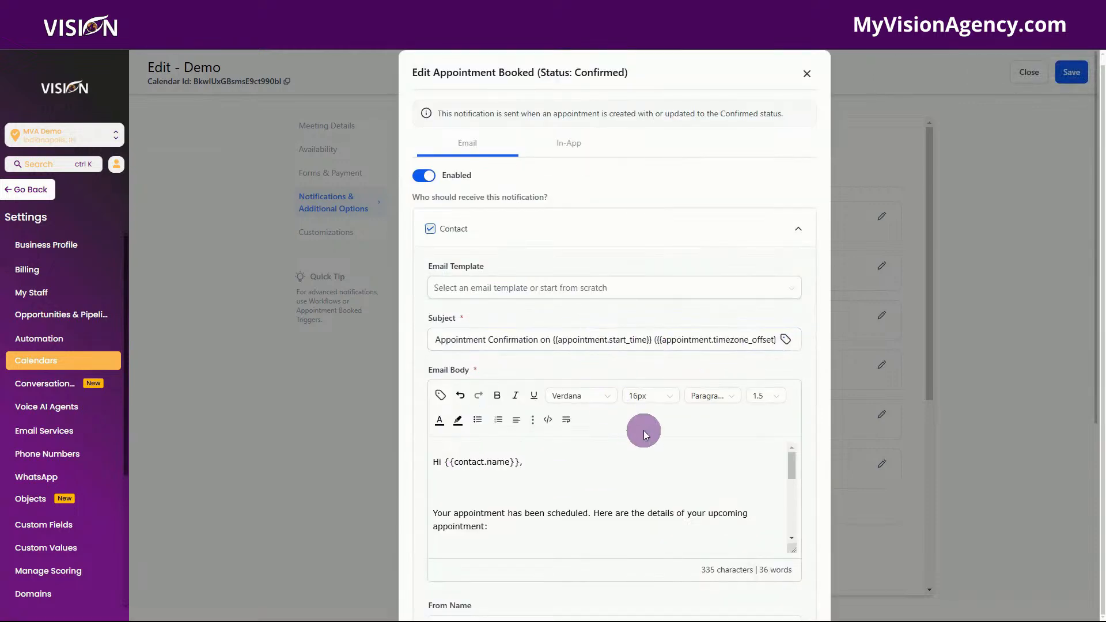
{"action": "scroll", "coordinate": [645, 431], "scroll_direction": "down", "scroll_amount": 5}
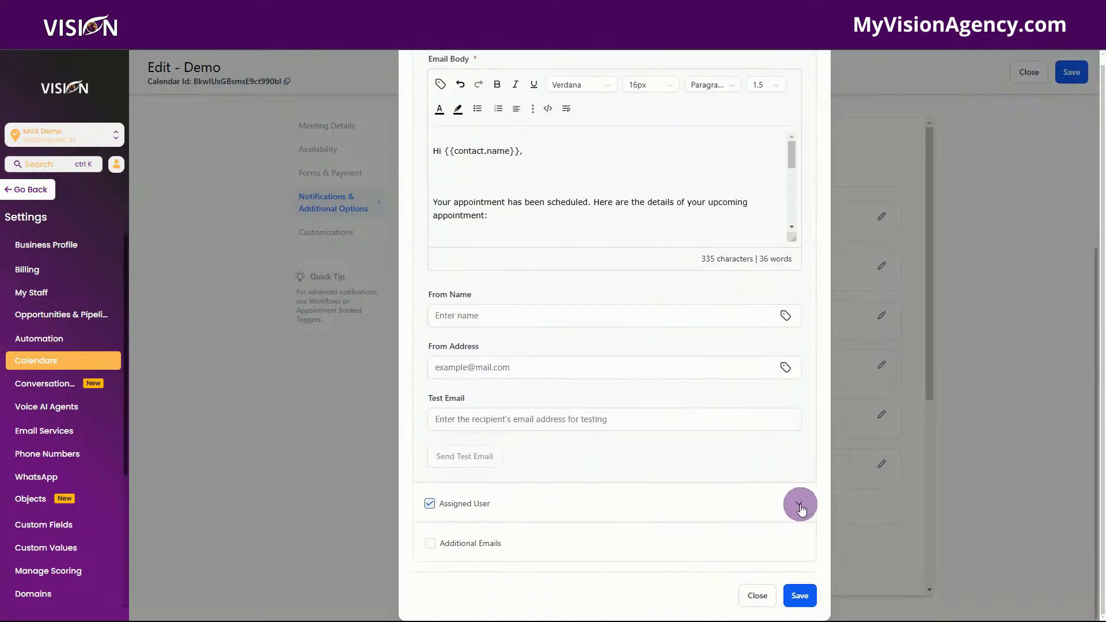
{"action": "left_click", "coordinate": [800, 505]}
{"action": "left_click", "coordinate": [759, 595]}
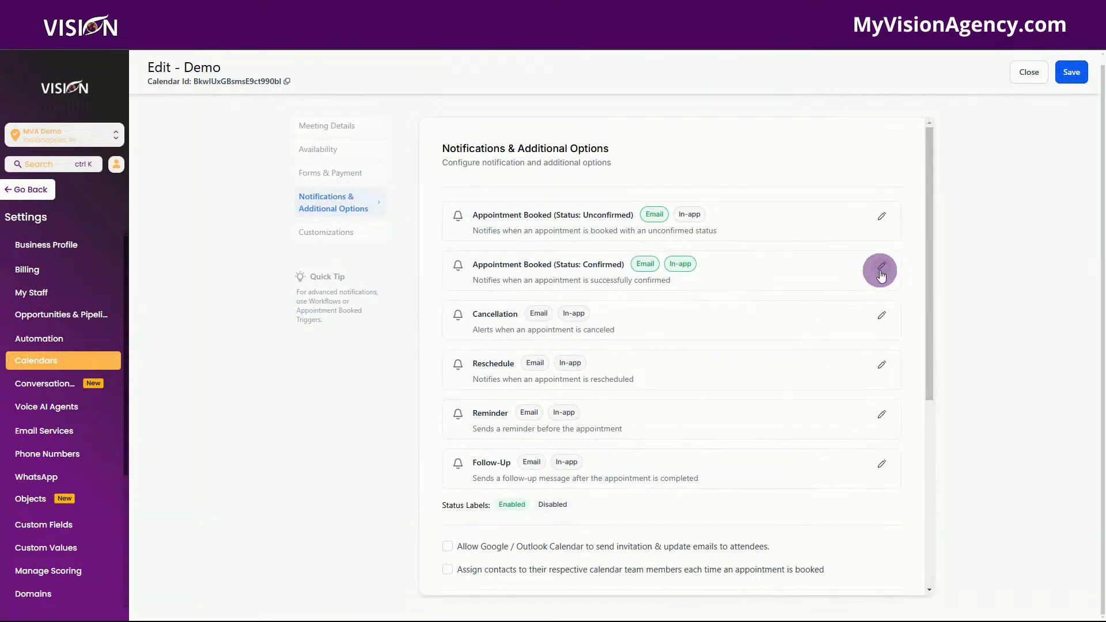
Enable the email notification for cancellations and open its contact email settings
{"action": "left_click", "coordinate": [880, 319]}
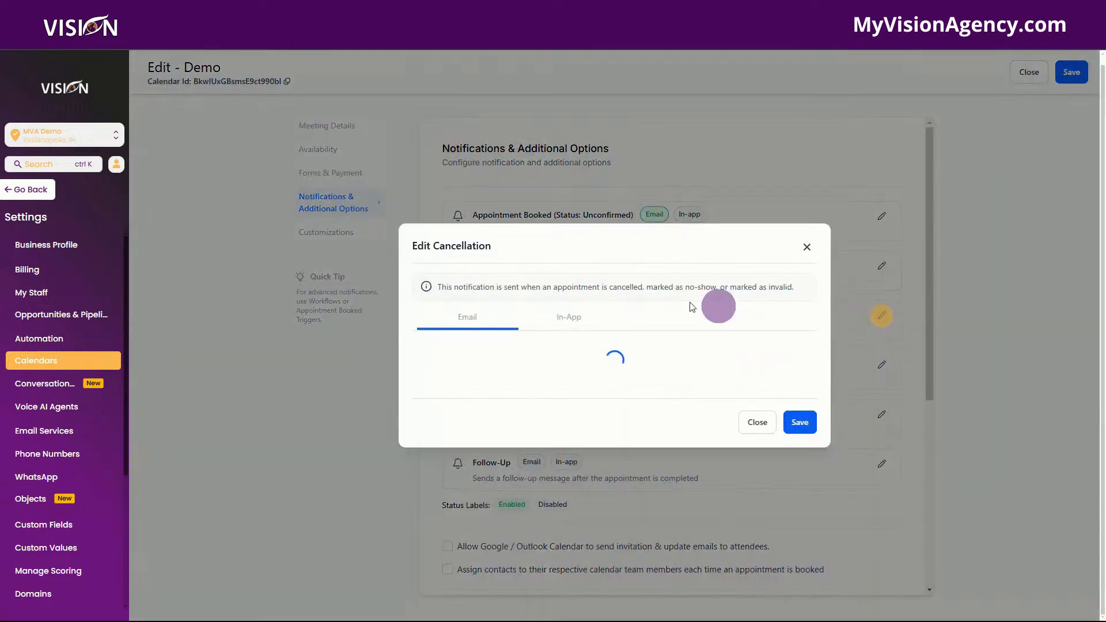
{"action": "left_click", "coordinate": [425, 293]}
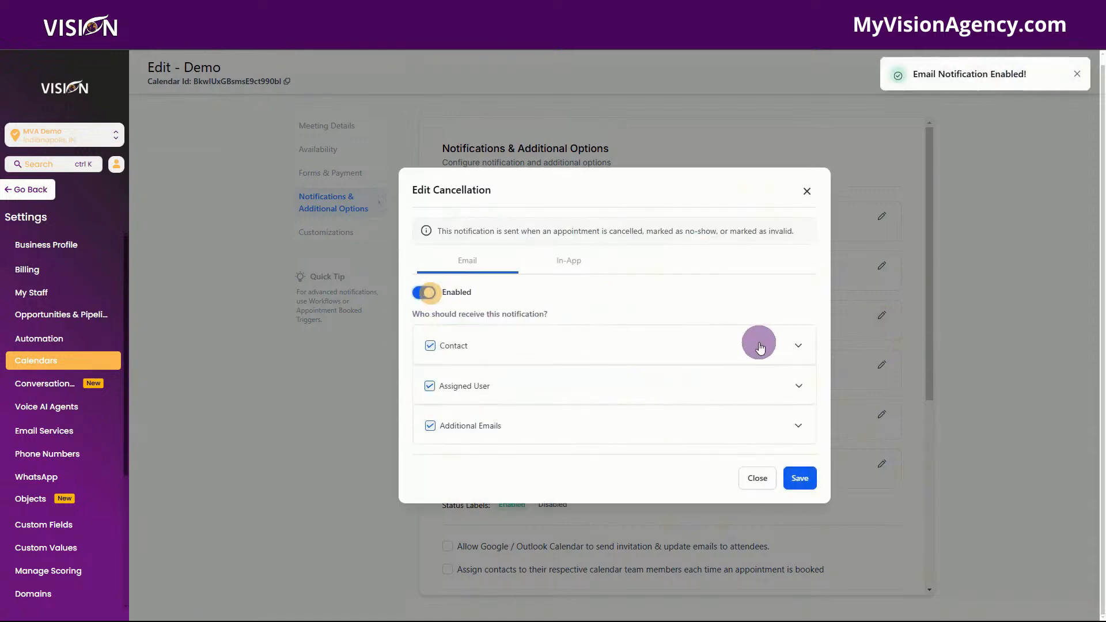
{"action": "left_click", "coordinate": [799, 346]}
Look through the email templates available for the cancellation notification's contact email
{"action": "left_click", "coordinate": [507, 288]}
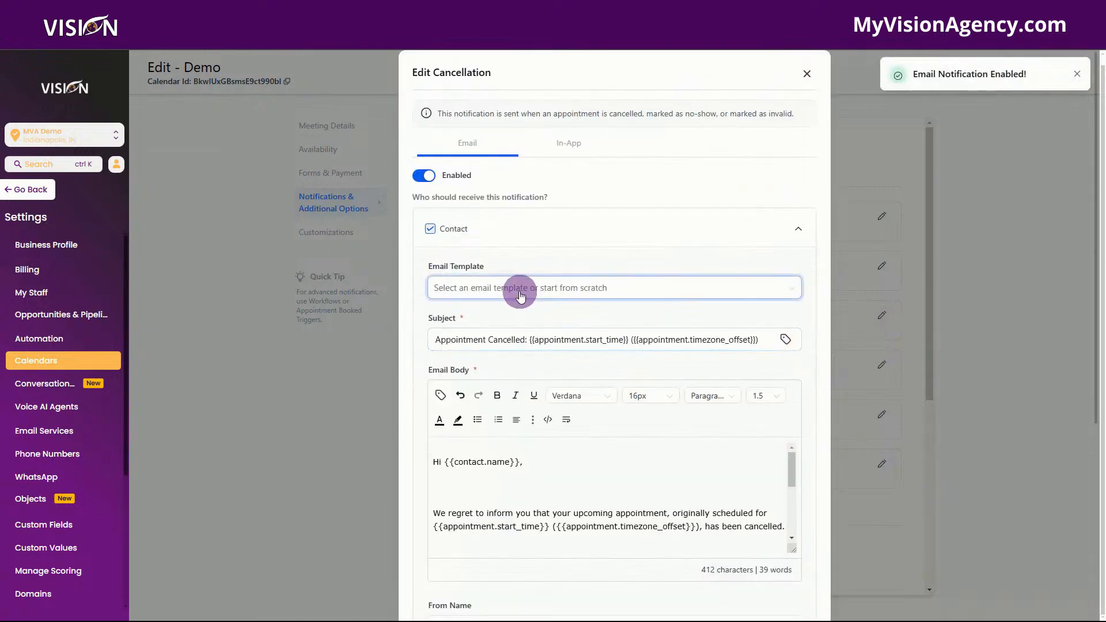
{"action": "scroll", "coordinate": [502, 404], "scroll_direction": "down", "scroll_amount": 10}
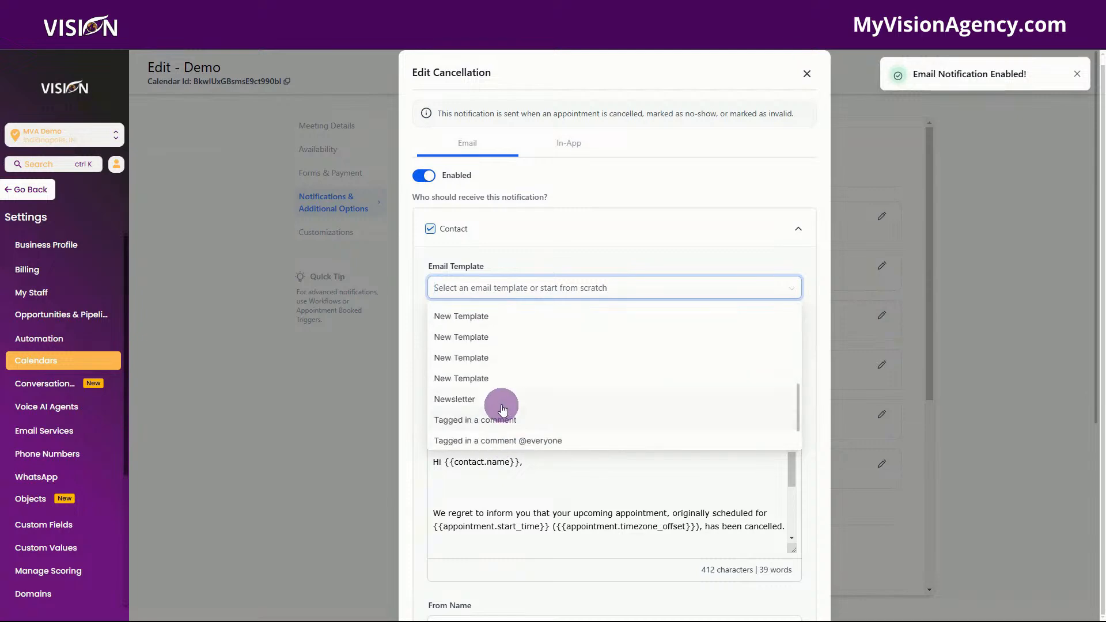
{"action": "scroll", "coordinate": [508, 391], "scroll_direction": "up", "scroll_amount": 5}
{"action": "scroll", "coordinate": [521, 346], "scroll_direction": "up", "scroll_amount": 10}
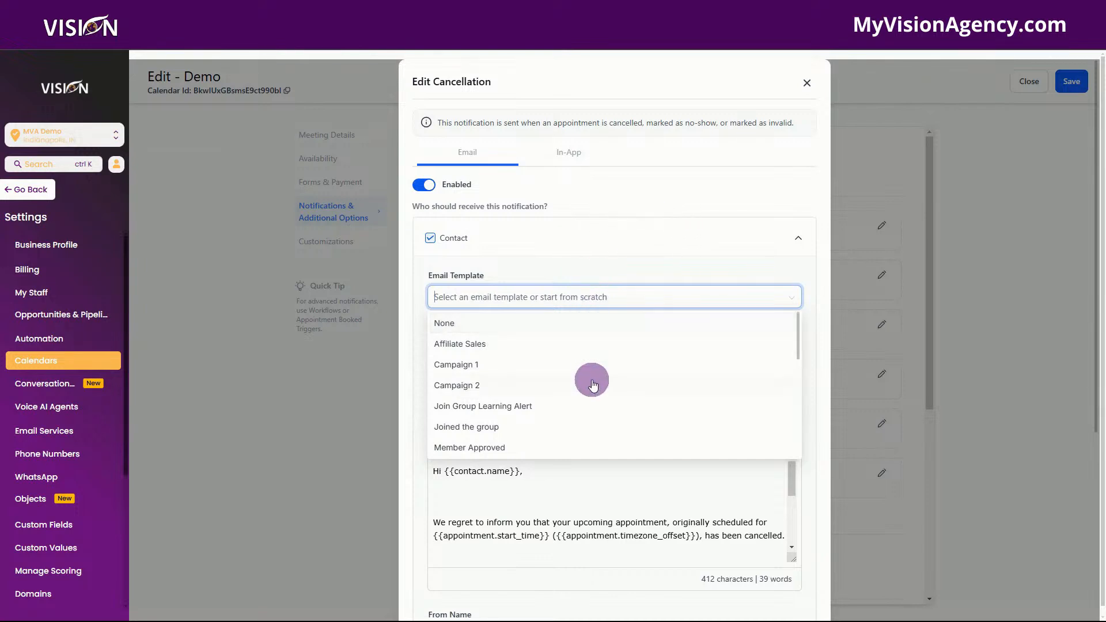
{"action": "left_click", "coordinate": [580, 223]}
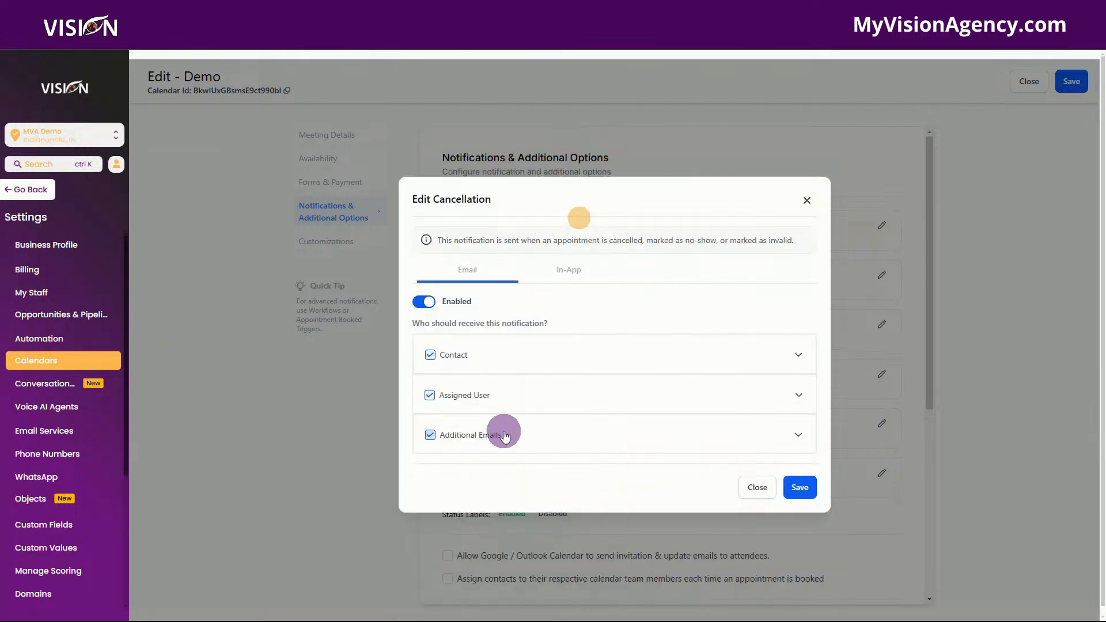
Reopen the cancellation's contact email and select its body text from the greeting through the meeting location line
{"action": "left_click", "coordinate": [798, 357]}
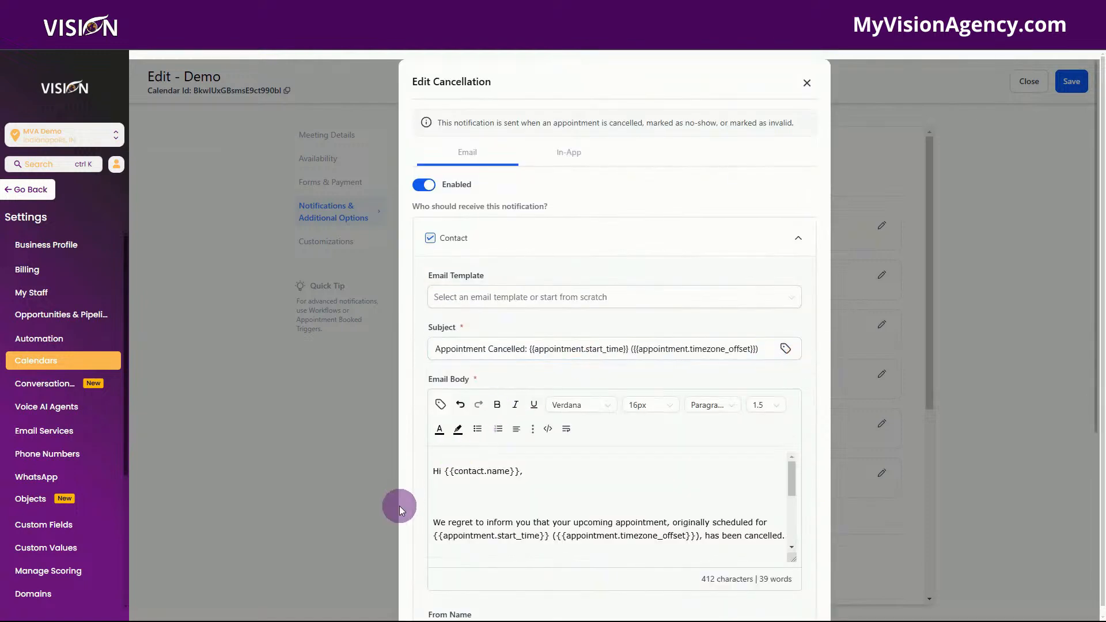
{"action": "scroll", "coordinate": [400, 504], "scroll_direction": "down", "scroll_amount": 2}
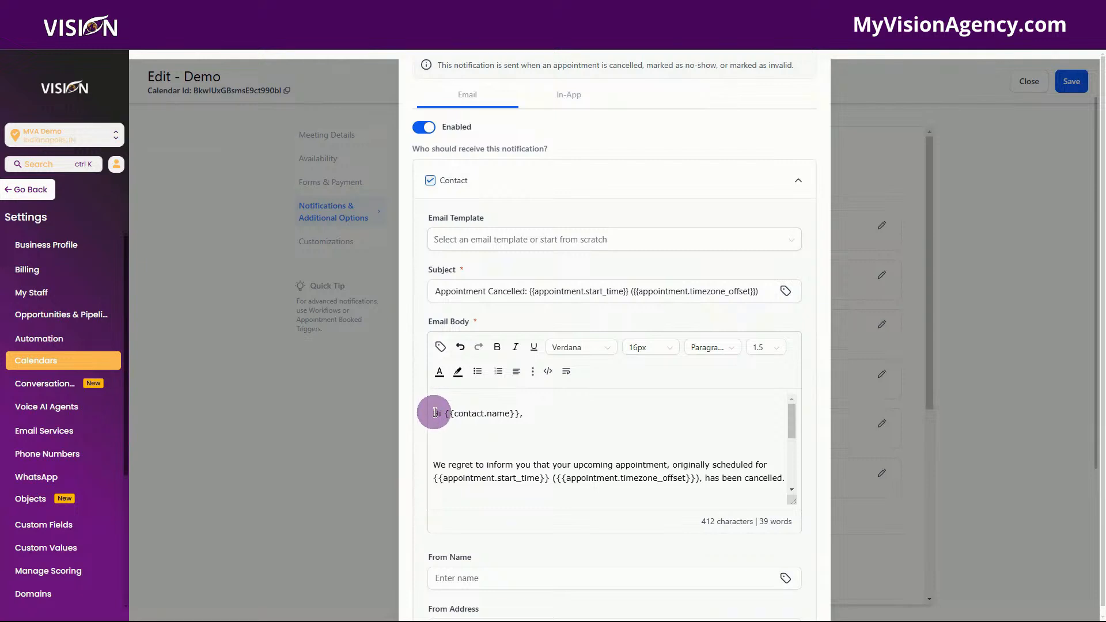
{"action": "left_click_drag", "start_coordinate": [435, 414], "coordinate": [522, 452]}
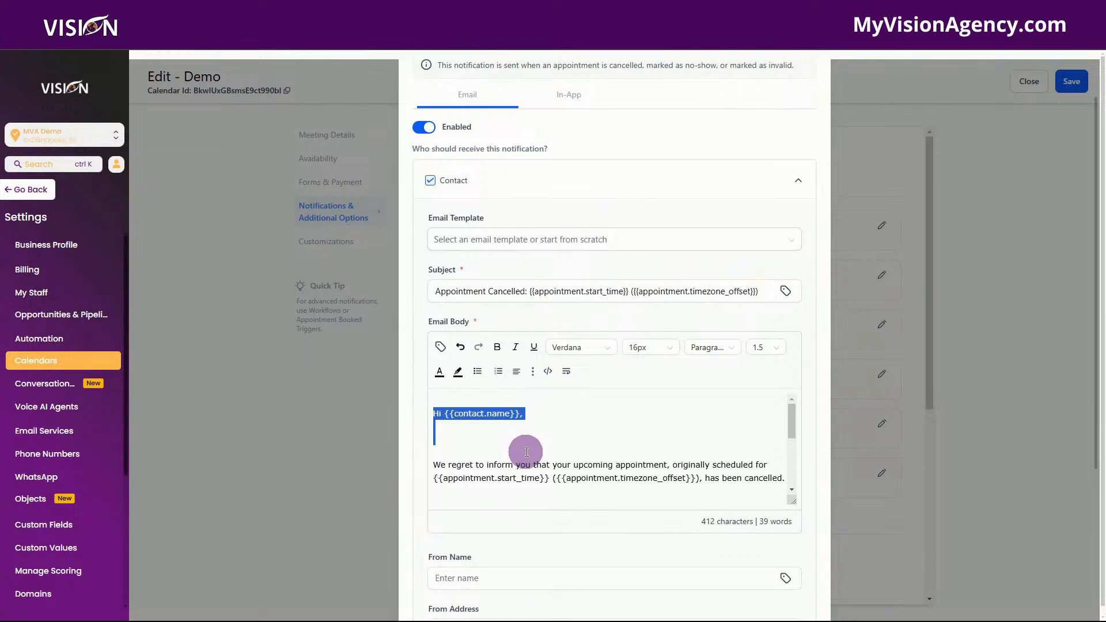
{"action": "left_click_drag", "start_coordinate": [527, 451], "coordinate": [716, 496]}
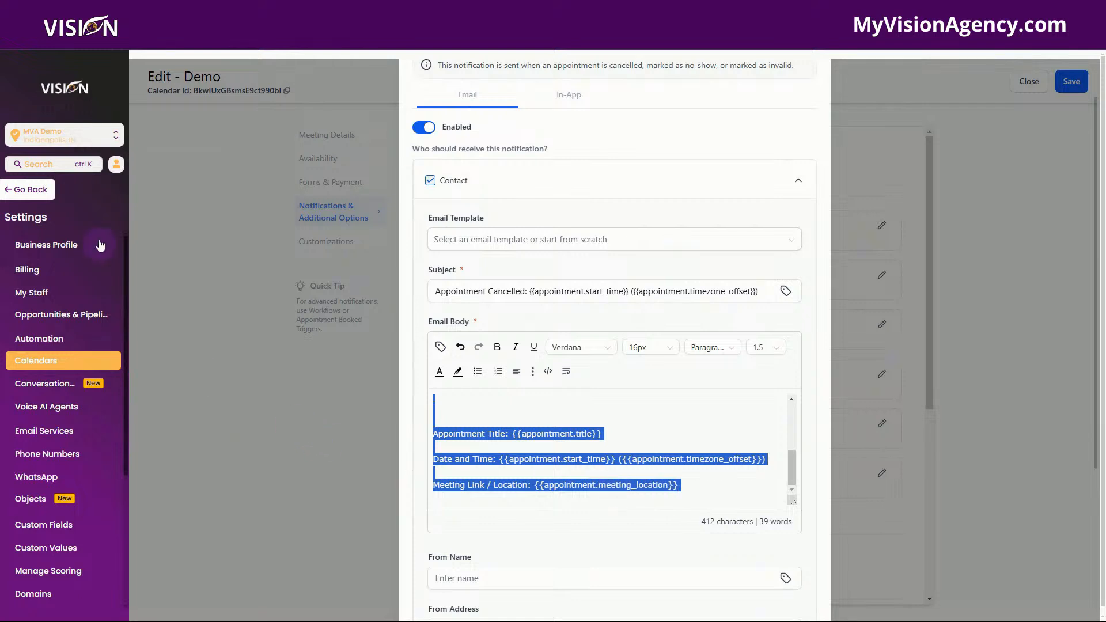
Leave the calendar settings, go to the marketing email templates and open the Email Marketing Templates library for a new template
{"action": "left_click", "coordinate": [33, 190]}
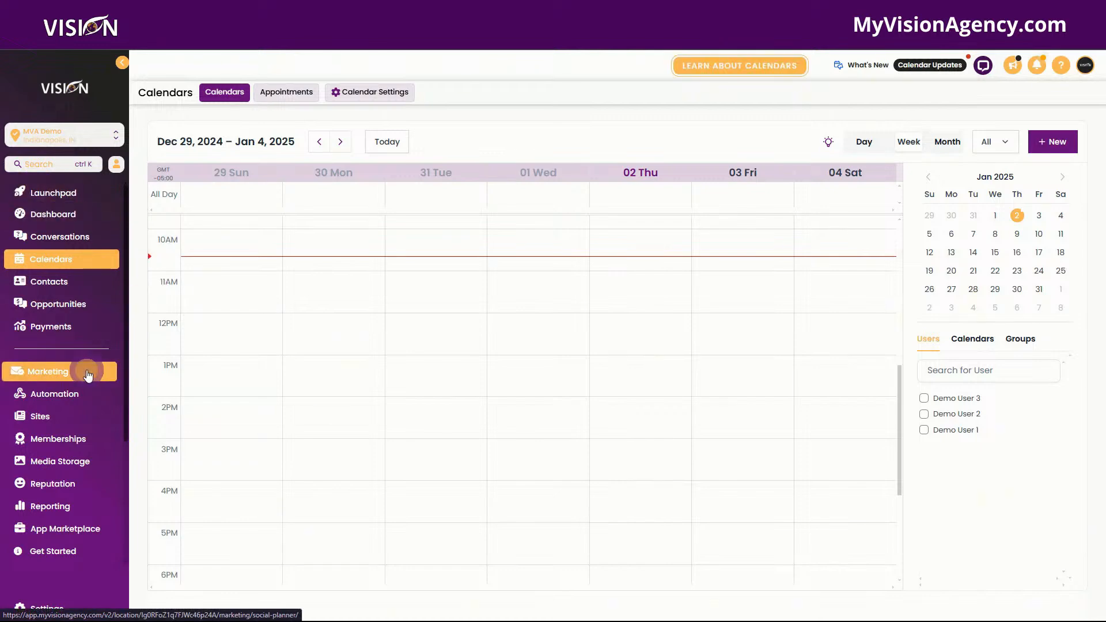
{"action": "left_click", "coordinate": [88, 376]}
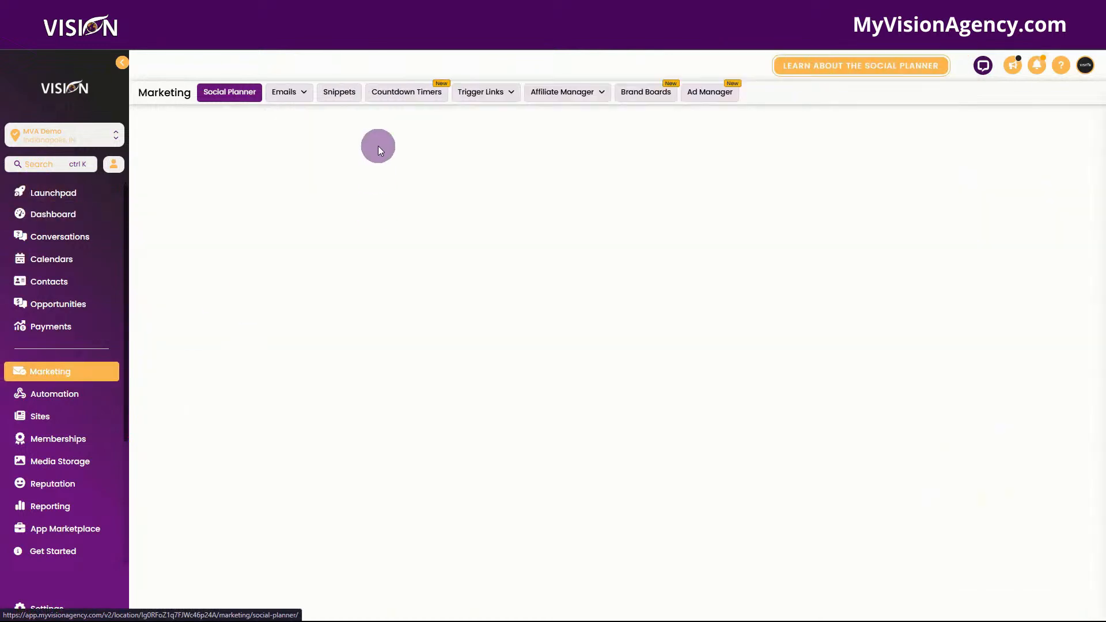
{"action": "left_click", "coordinate": [290, 92]}
{"action": "left_click", "coordinate": [292, 138]}
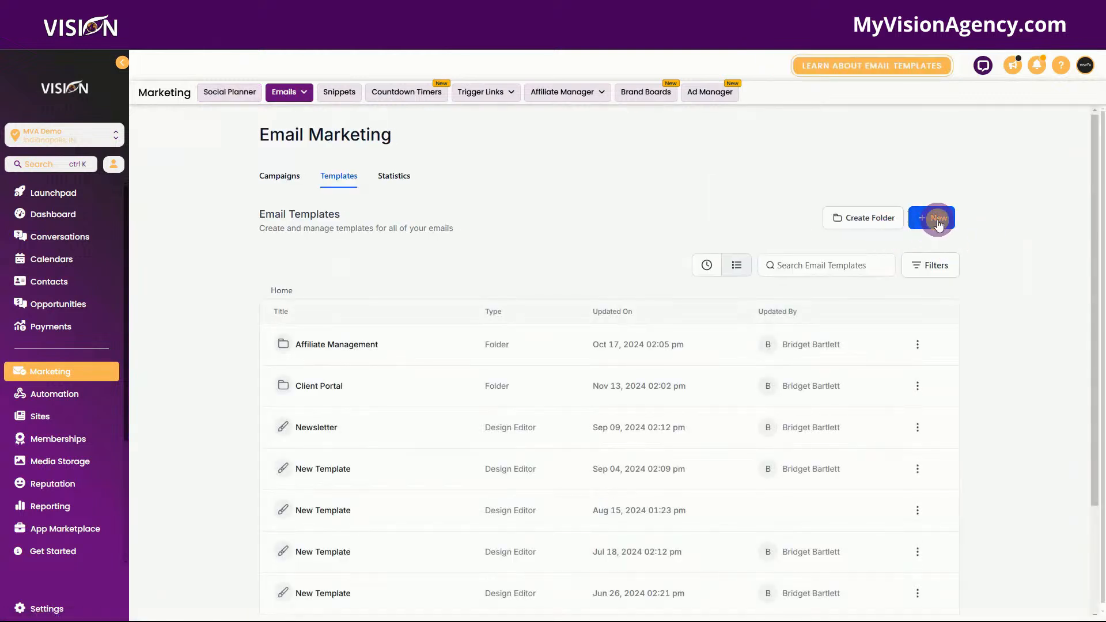
{"action": "left_click", "coordinate": [938, 223]}
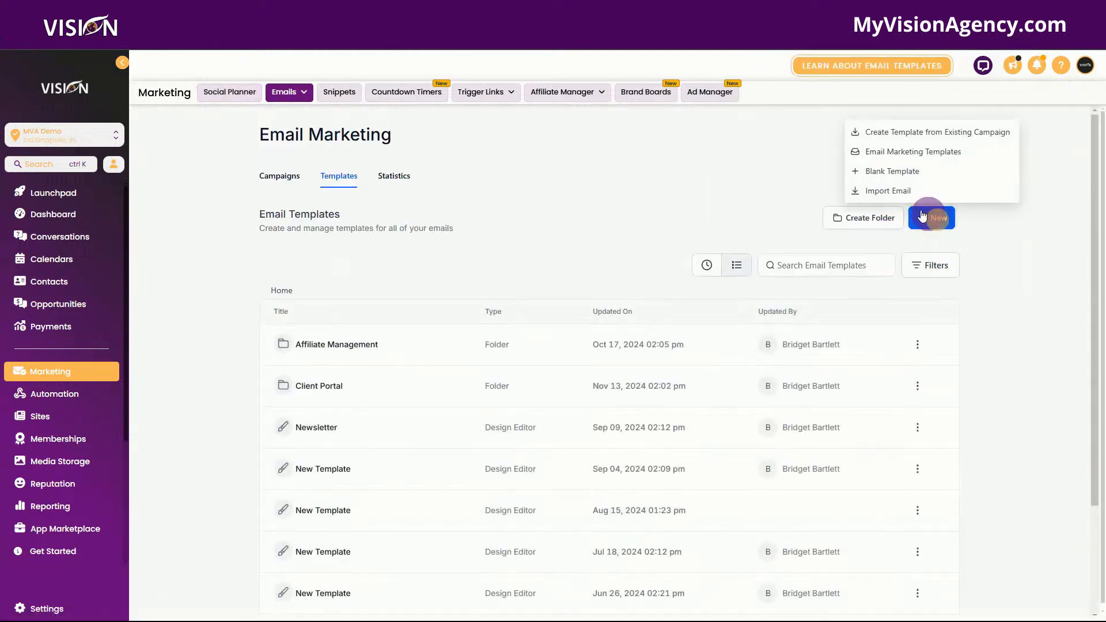
{"action": "left_click", "coordinate": [877, 154]}
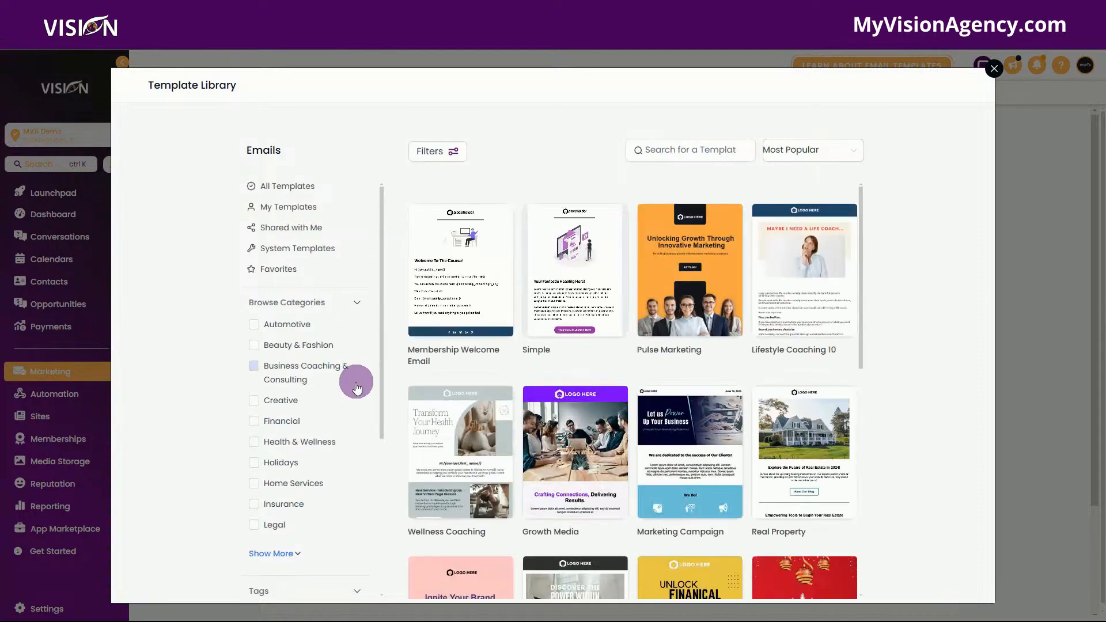
Browse the email designs in the Template Library and show its sorting options
{"action": "scroll", "coordinate": [661, 400], "scroll_direction": "down", "scroll_amount": 4}
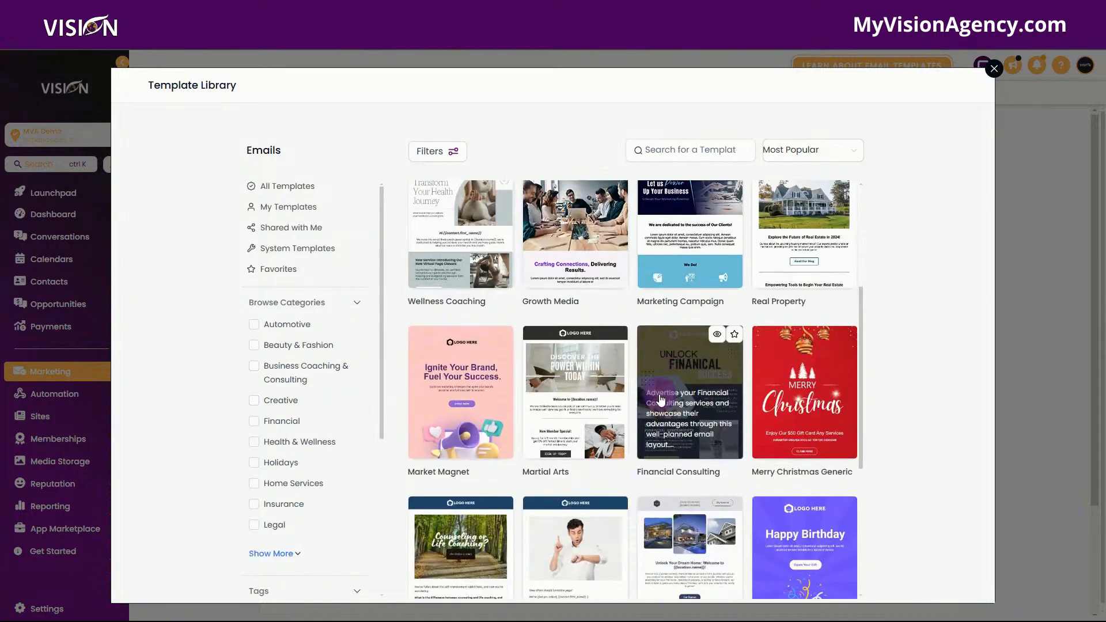
{"action": "scroll", "coordinate": [661, 399], "scroll_direction": "up", "scroll_amount": 4}
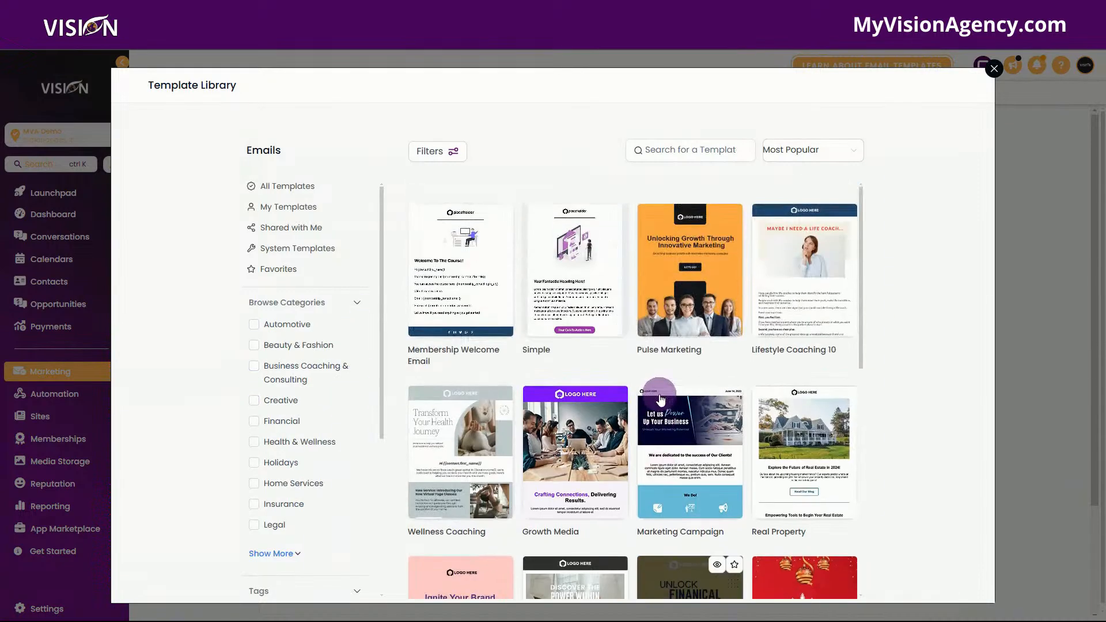
{"action": "left_click", "coordinate": [798, 150]}
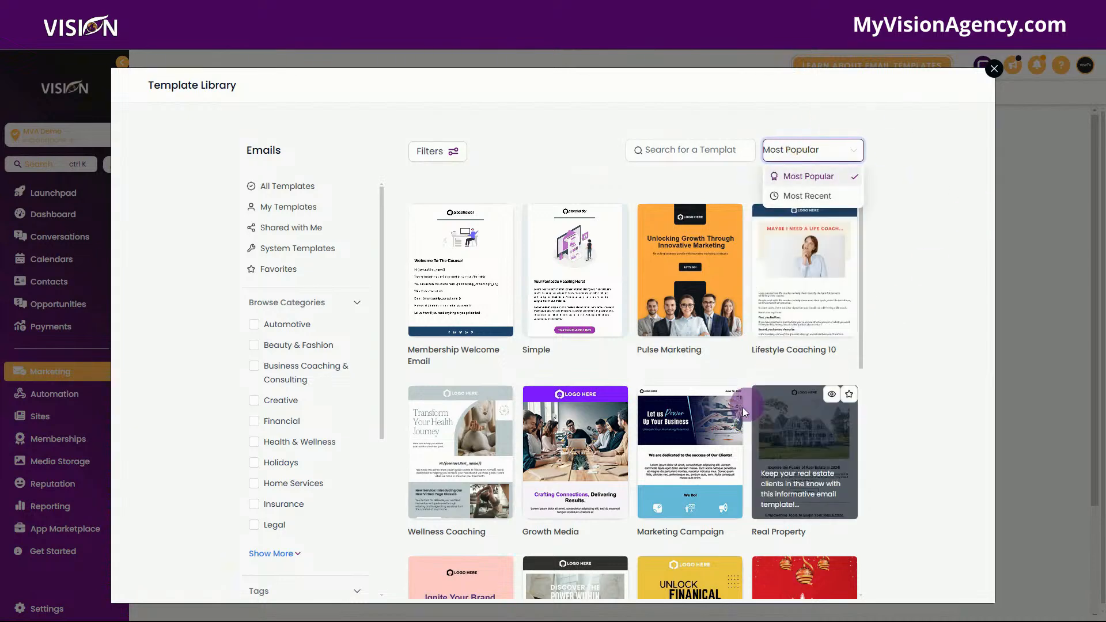
Preview the Lifestyle Coaching 3 design in the Template Library and continue with it into the email editor
{"action": "scroll", "coordinate": [574, 473], "scroll_direction": "down", "scroll_amount": 7}
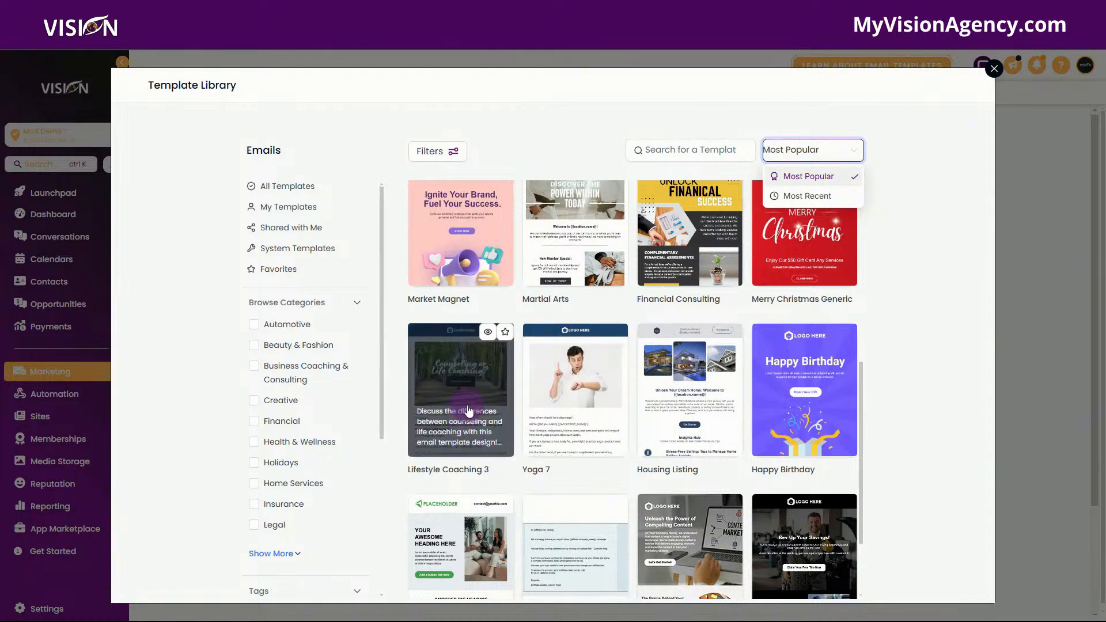
{"action": "left_click", "coordinate": [469, 410]}
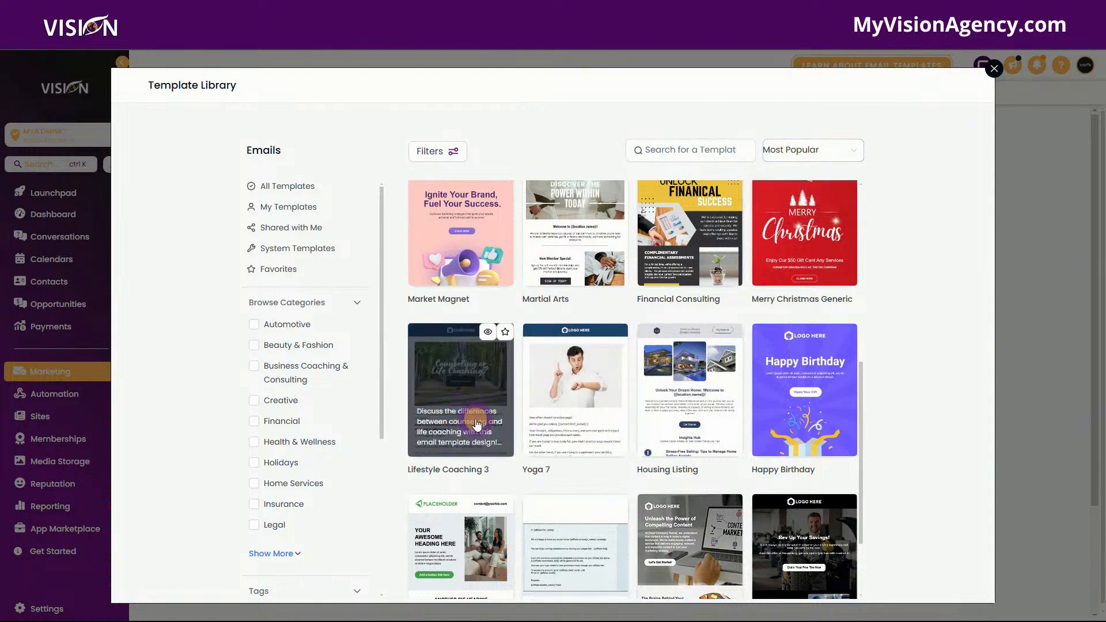
{"action": "left_click", "coordinate": [487, 333]}
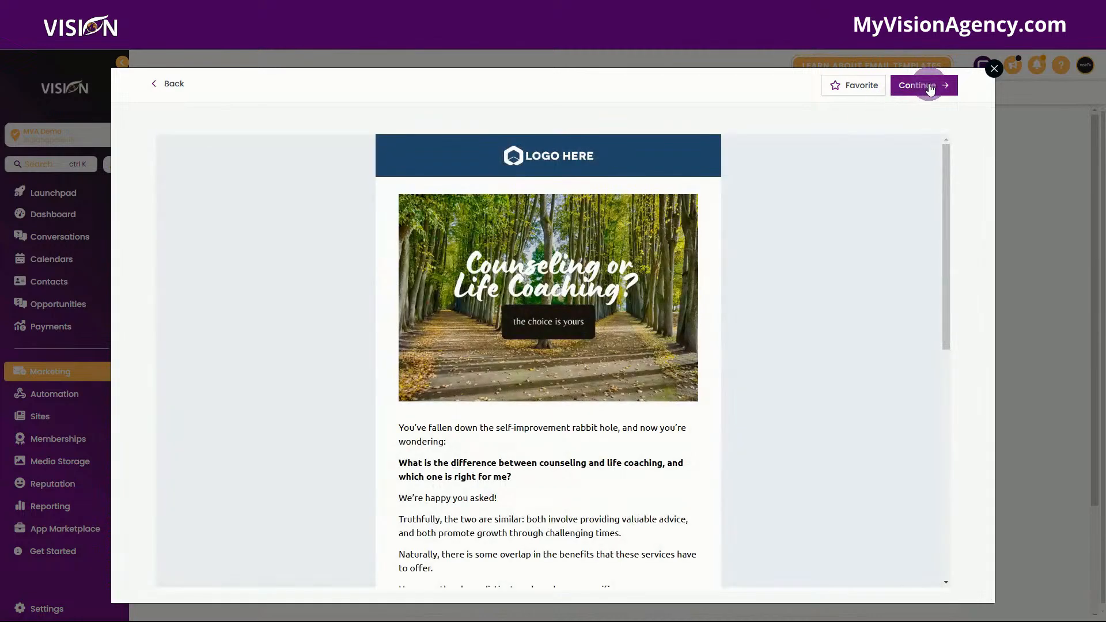
{"action": "left_click", "coordinate": [929, 86]}
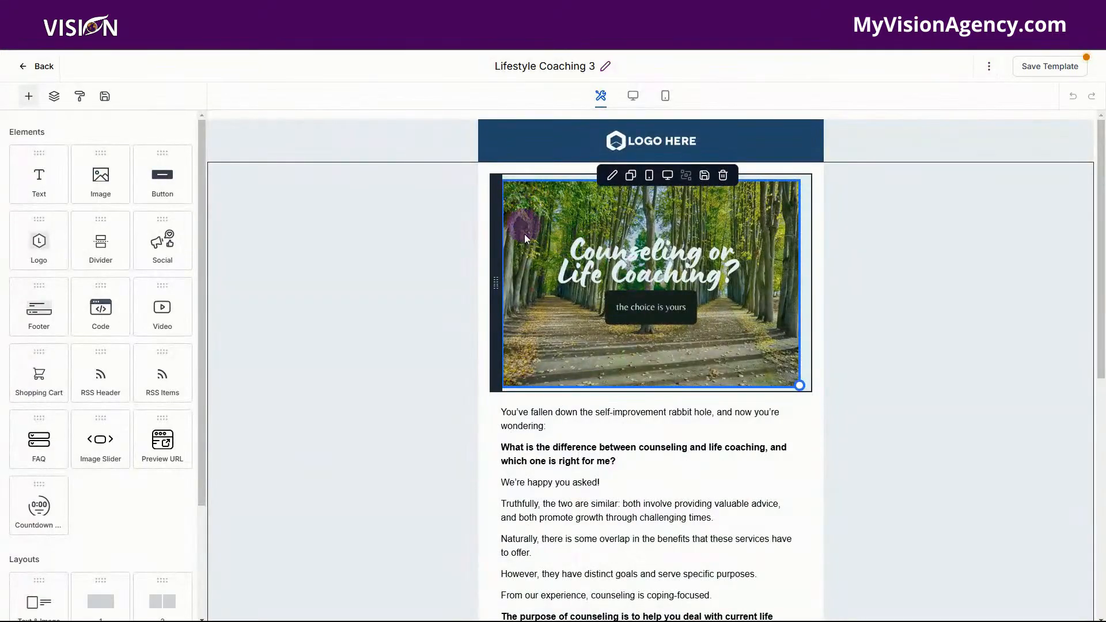
Open the settings of the forest path image, view the media library's replacement images and close the library
{"action": "left_click", "coordinate": [516, 249]}
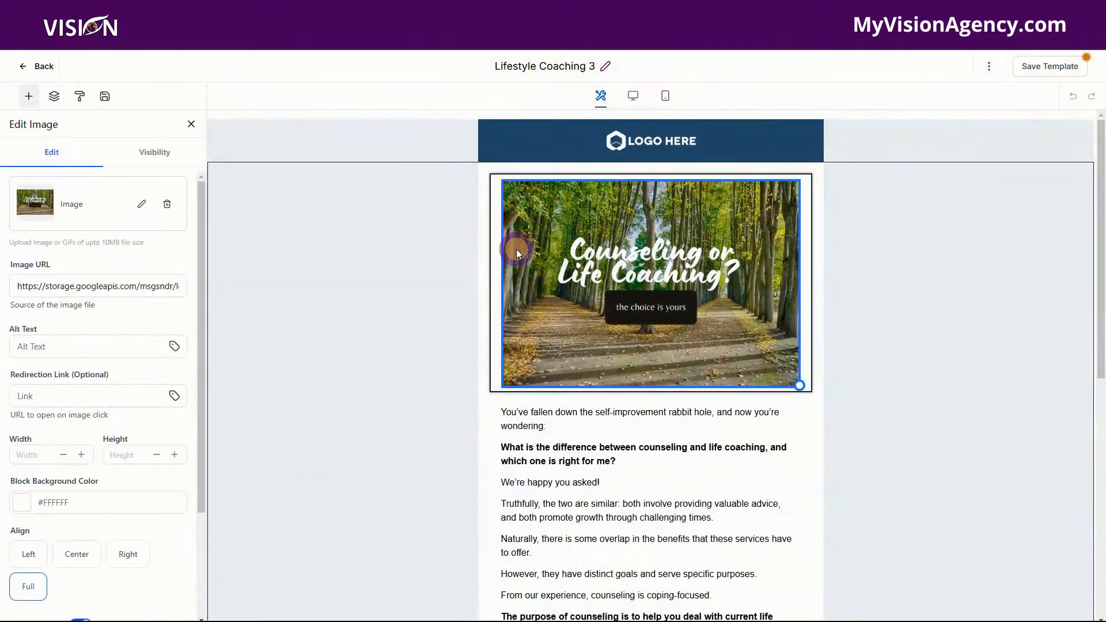
{"action": "left_click", "coordinate": [140, 205]}
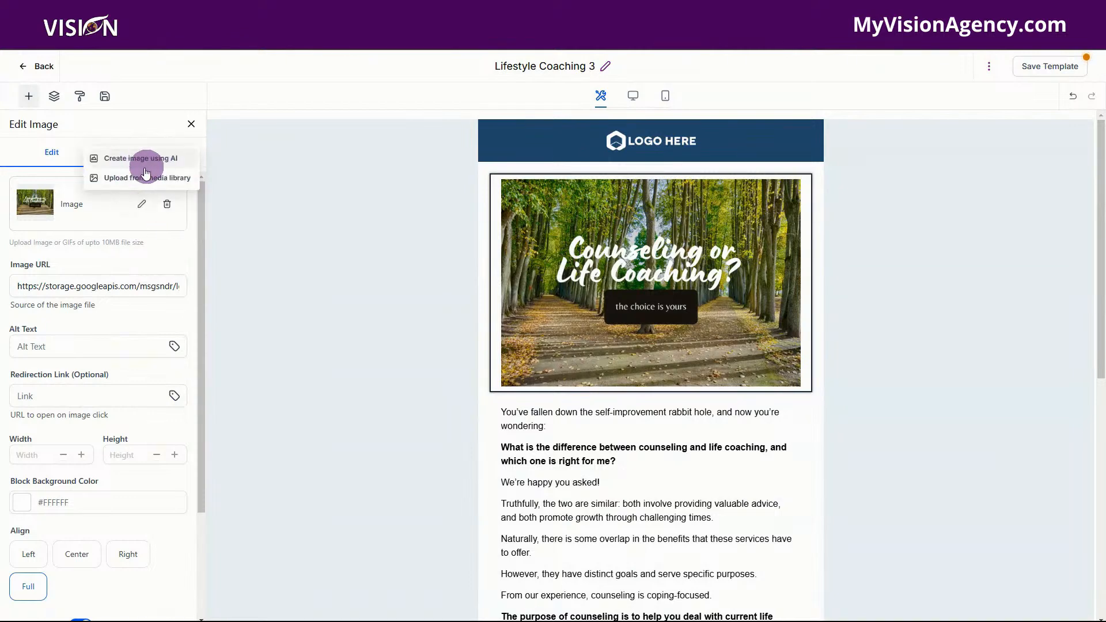
{"action": "left_click", "coordinate": [139, 182]}
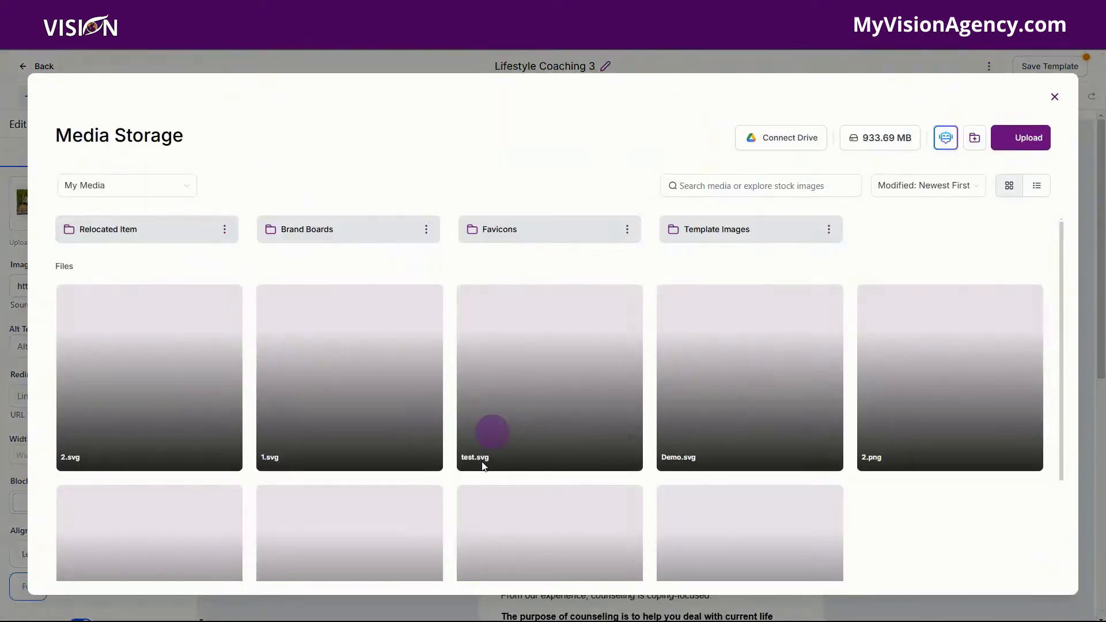
{"action": "left_click", "coordinate": [1056, 96]}
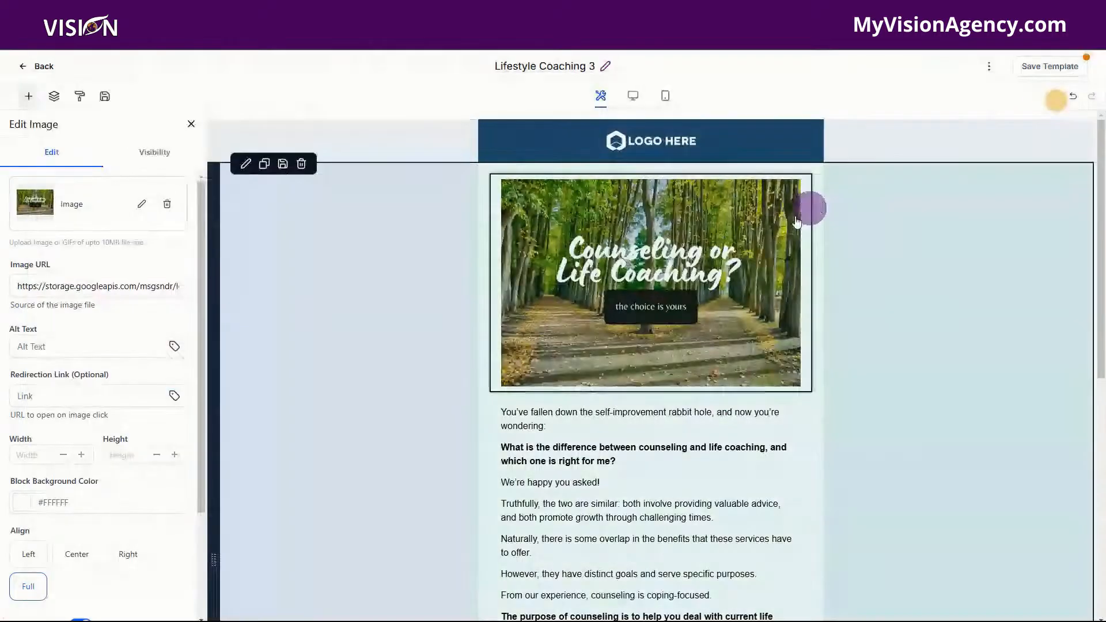
Replace the whole body text below the image with the copied cancellation message, from "Hi {{contact.name}}," through the Meeting Link / Location line
{"action": "scroll", "coordinate": [516, 406], "scroll_direction": "down", "scroll_amount": 3}
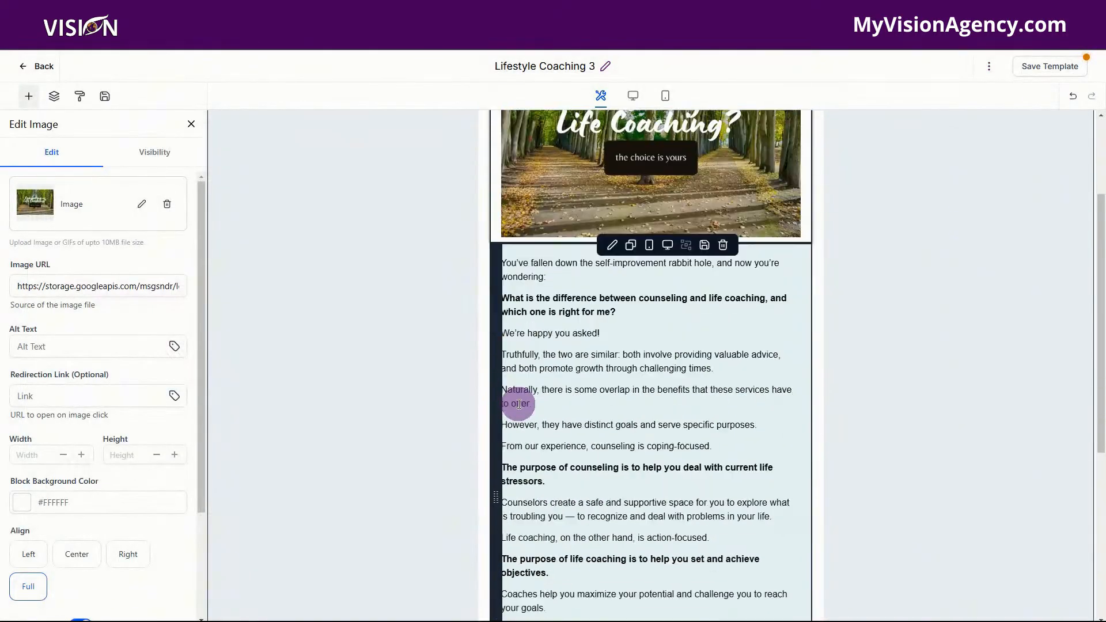
{"action": "left_click_drag", "start_coordinate": [503, 236], "coordinate": [748, 436]}
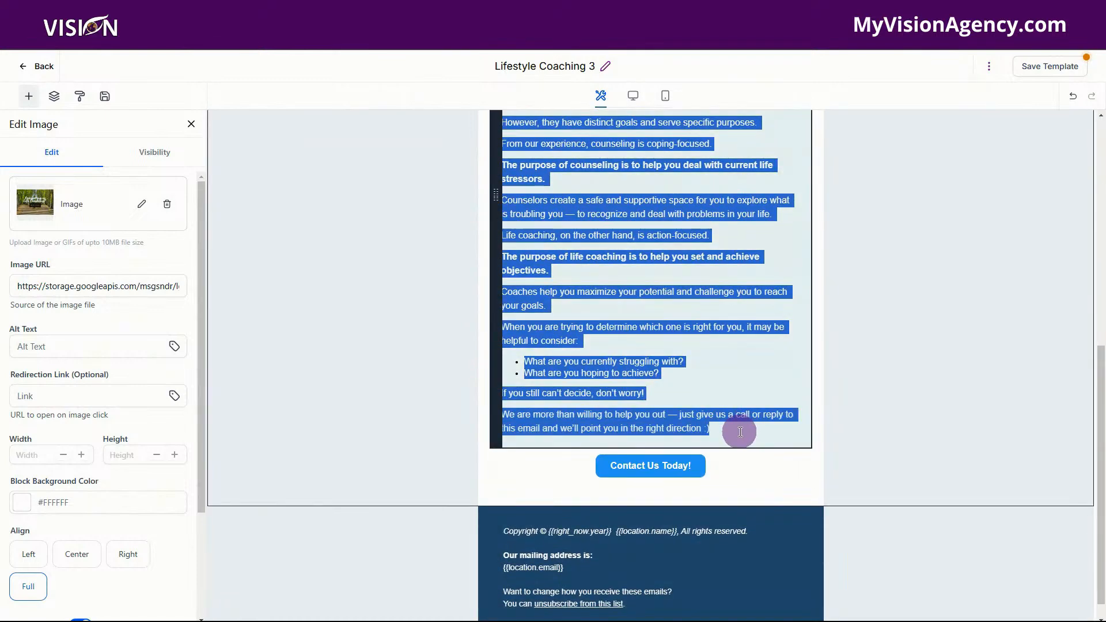
{"action": "type", "text": "Hi {{contact.name}},  We regret to inform you that your upcoming appointment, originally scheduled for {{appointment.start_time}} ({{appointment.timezone_offset}}), has been cancelled.  Here are the details for your reference:  Appointment Title: {{appointment.title}} Date and Time: {{appointment.start_time}} ({{appointment.timezone_offset}}) Meeting Link / Location: {{appointment.meeting_location}}"}
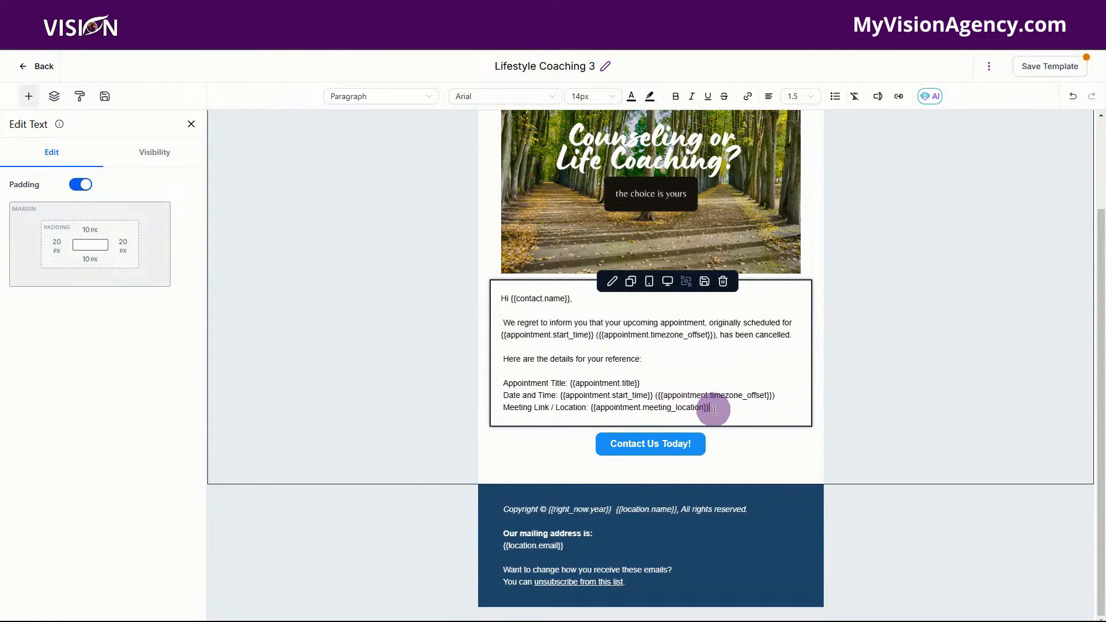
Link the {{appointment.meeting_location}} text in the message to the URL {{appointment.meeting_location}}, opening in a new window
{"action": "left_click_drag", "start_coordinate": [714, 410], "coordinate": [602, 411]}
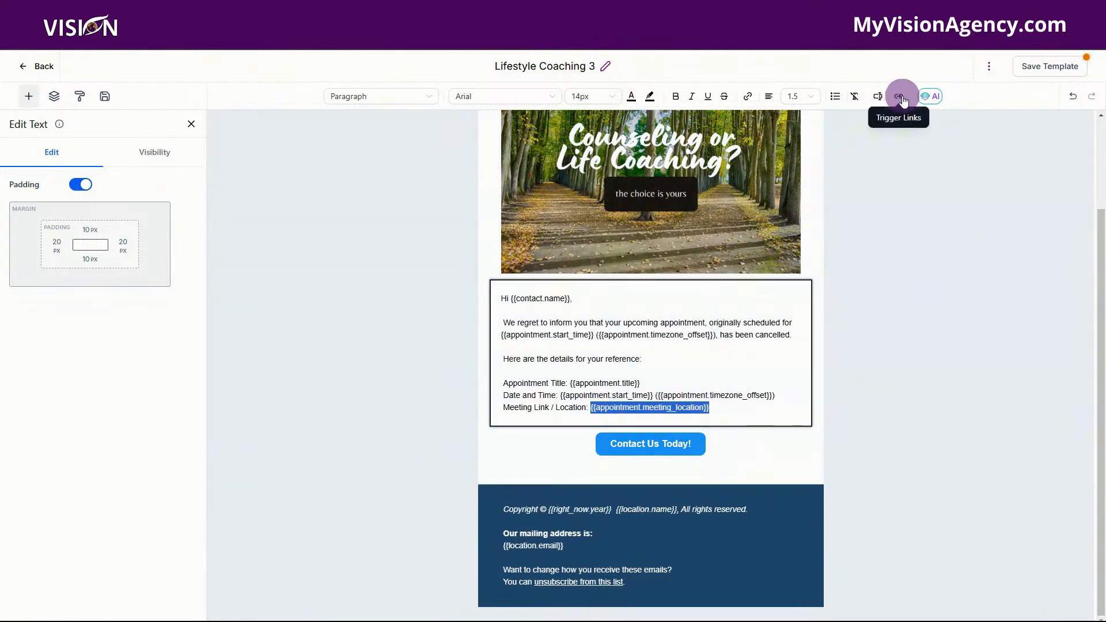
{"action": "left_click", "coordinate": [901, 98]}
{"action": "left_click", "coordinate": [748, 98]}
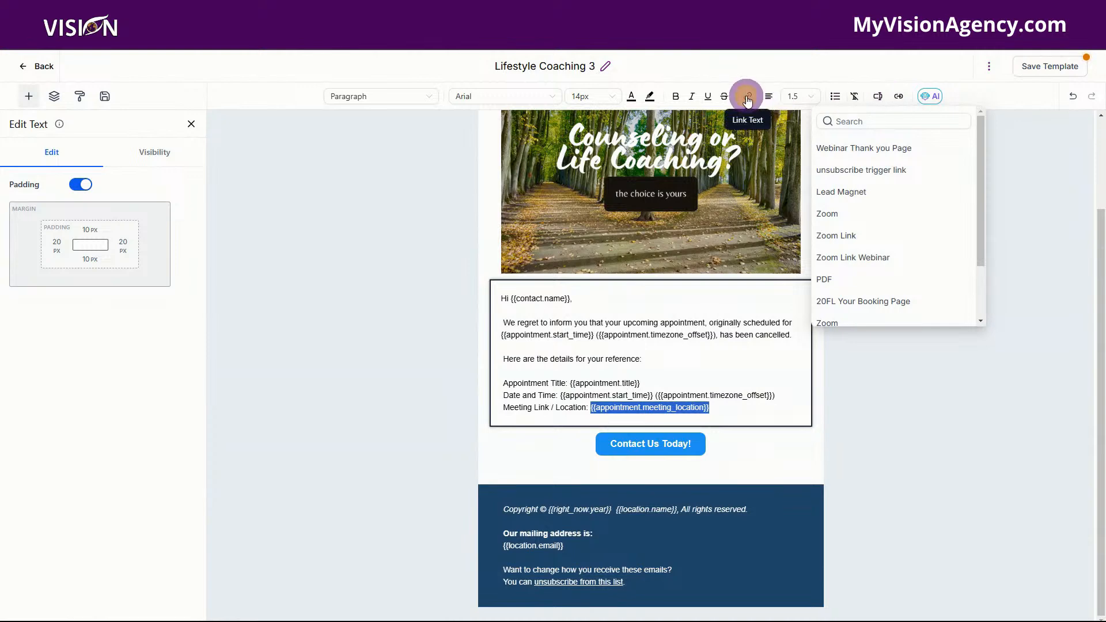
{"action": "left_click", "coordinate": [502, 285]}
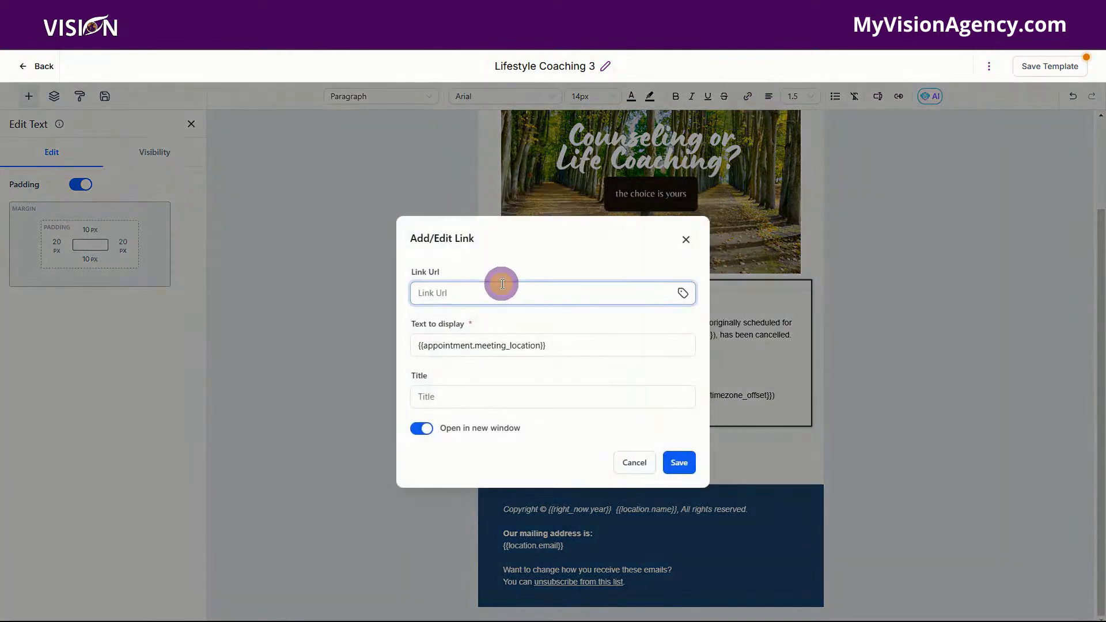
{"action": "left_click", "coordinate": [455, 402]}
{"action": "left_click", "coordinate": [455, 402]}
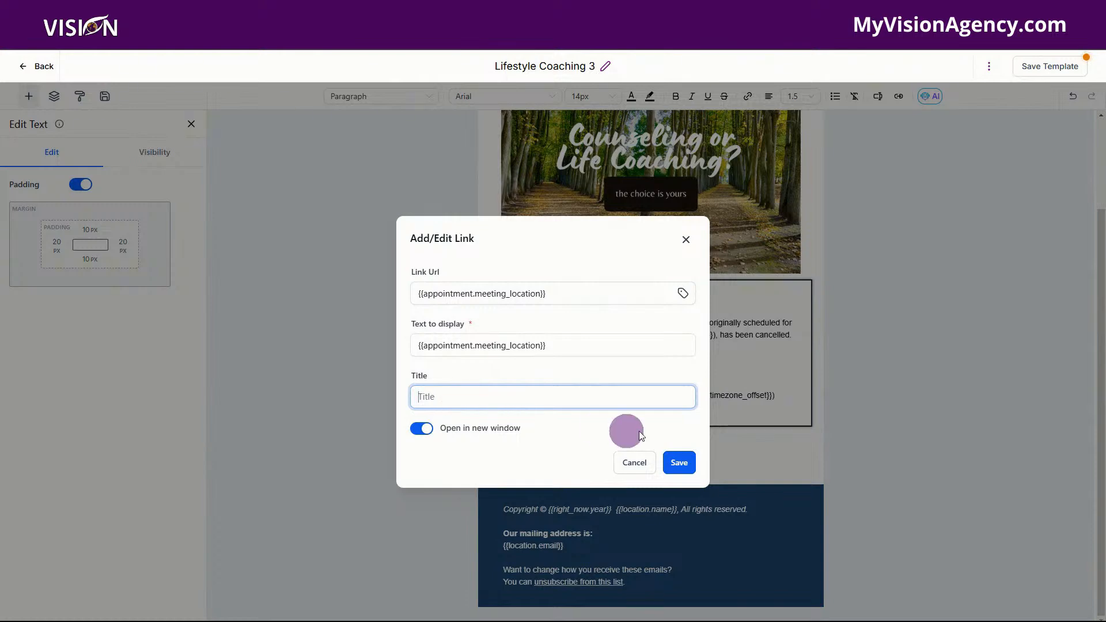
{"action": "left_click", "coordinate": [682, 463]}
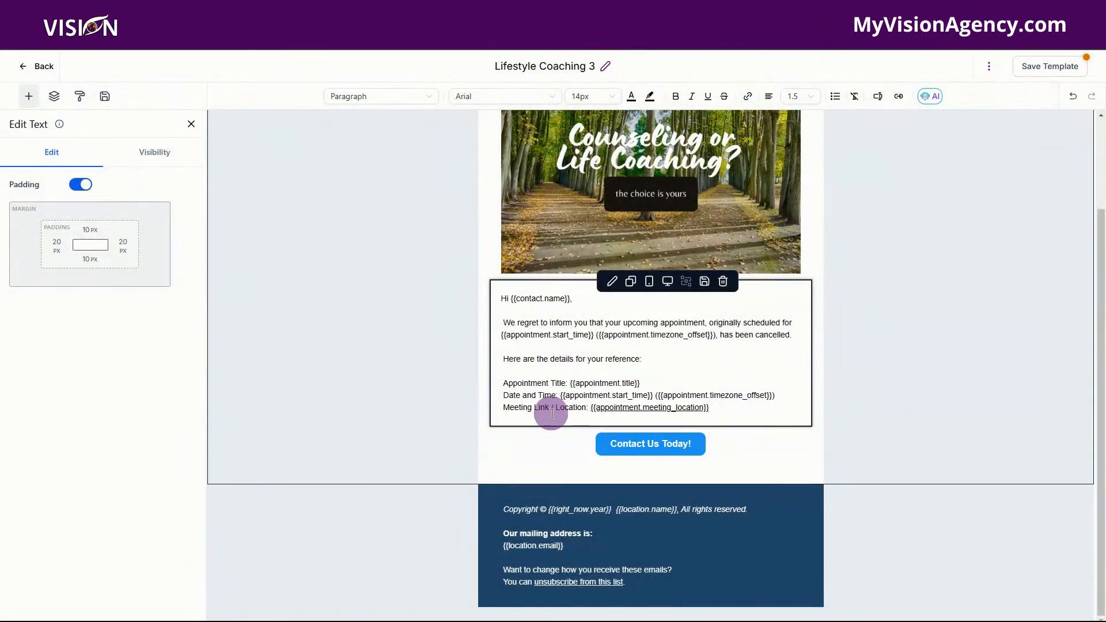
Separate the Date and Time line and the Meeting Link / Location line with extra line breaks before each
{"action": "left_click", "coordinate": [510, 393]}
{"action": "key", "text": "Return"}
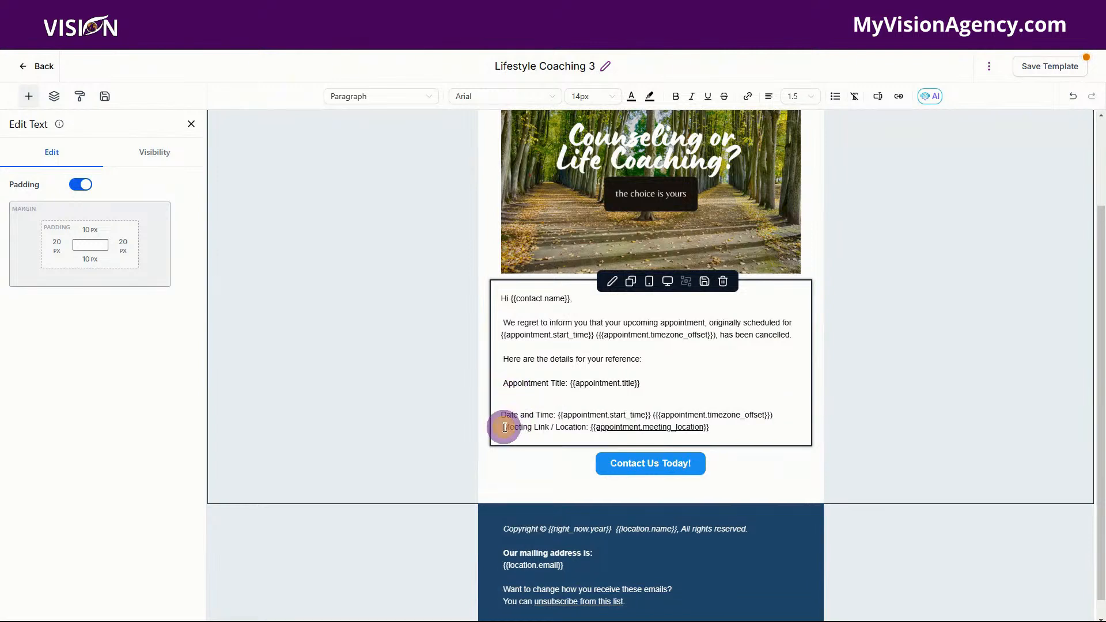
{"action": "left_click", "coordinate": [505, 428]}
{"action": "key", "text": "Return"}
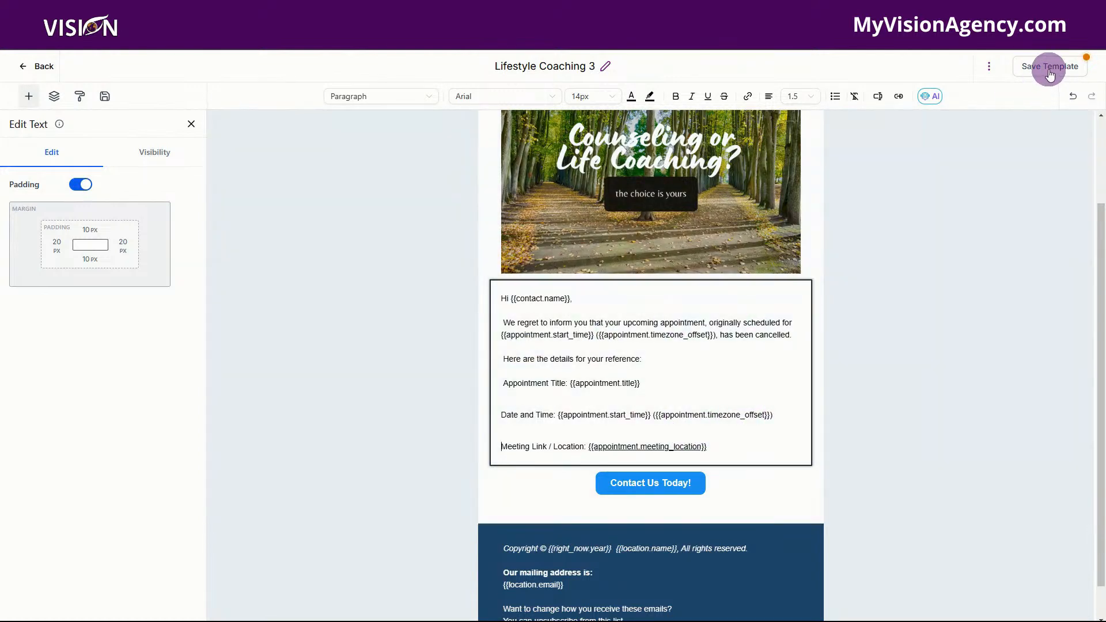
Open the template settings and set the From Name to the account name value {{location.name}}
{"action": "left_click", "coordinate": [991, 68]}
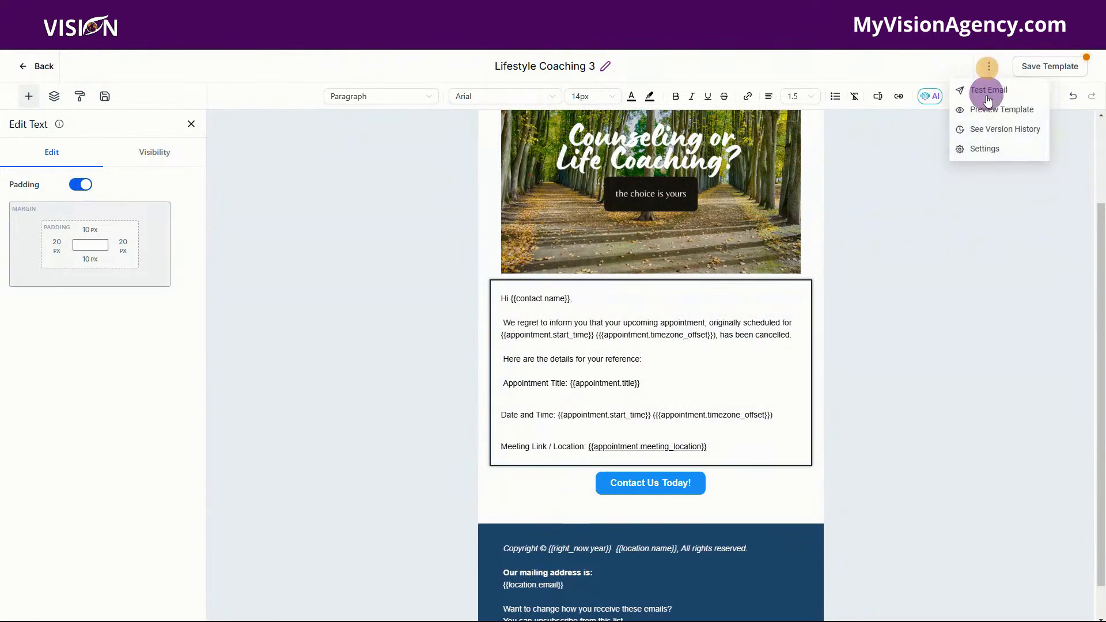
{"action": "left_click", "coordinate": [972, 150]}
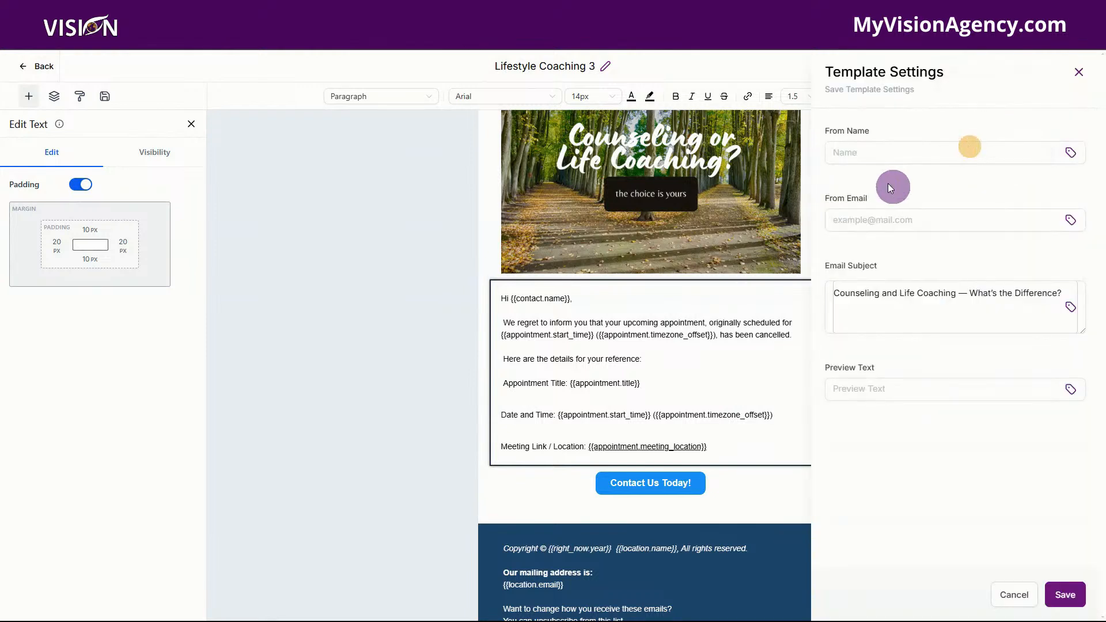
{"action": "left_click", "coordinate": [1071, 152]}
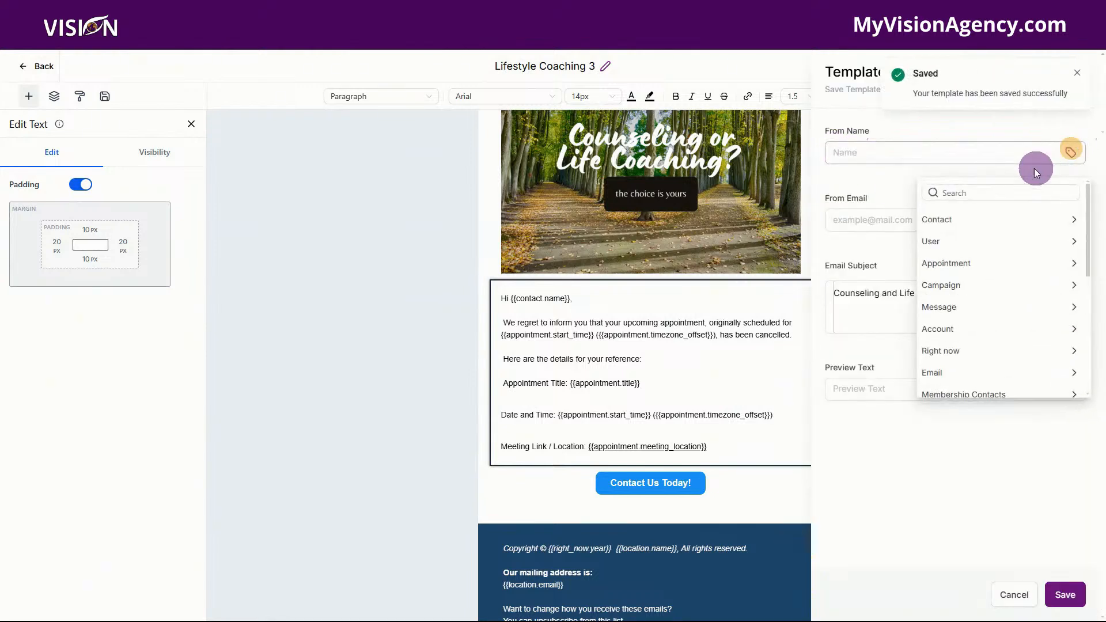
{"action": "left_click", "coordinate": [961, 328]}
{"action": "left_click", "coordinate": [934, 236]}
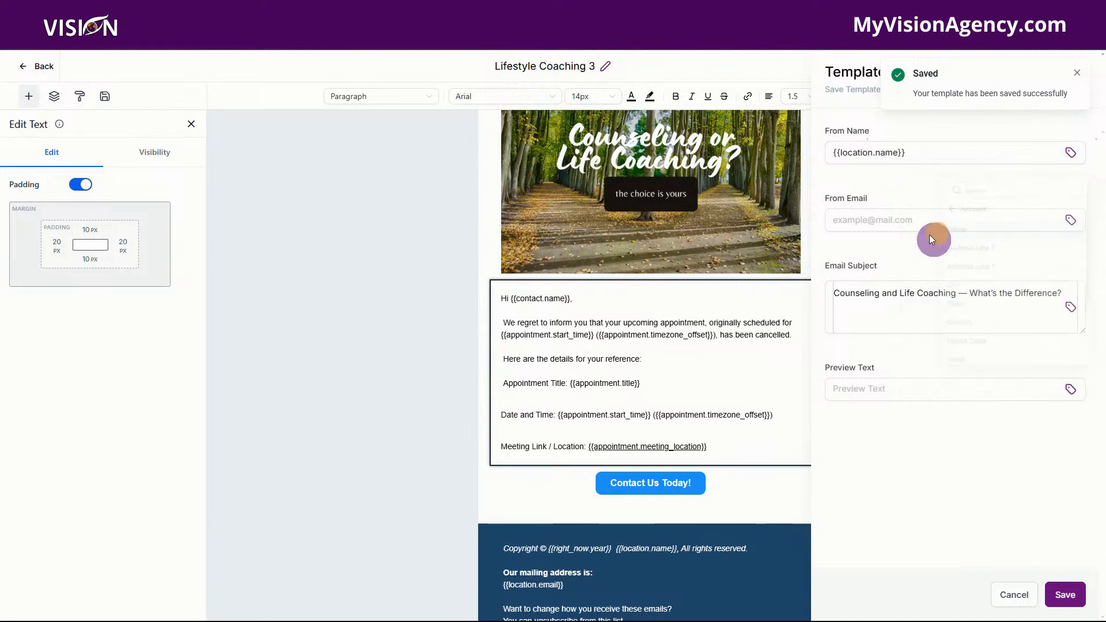
Set the From Email to the account email value {{location.email}}, select the email subject text and save the template settings
{"action": "left_click", "coordinate": [904, 220]}
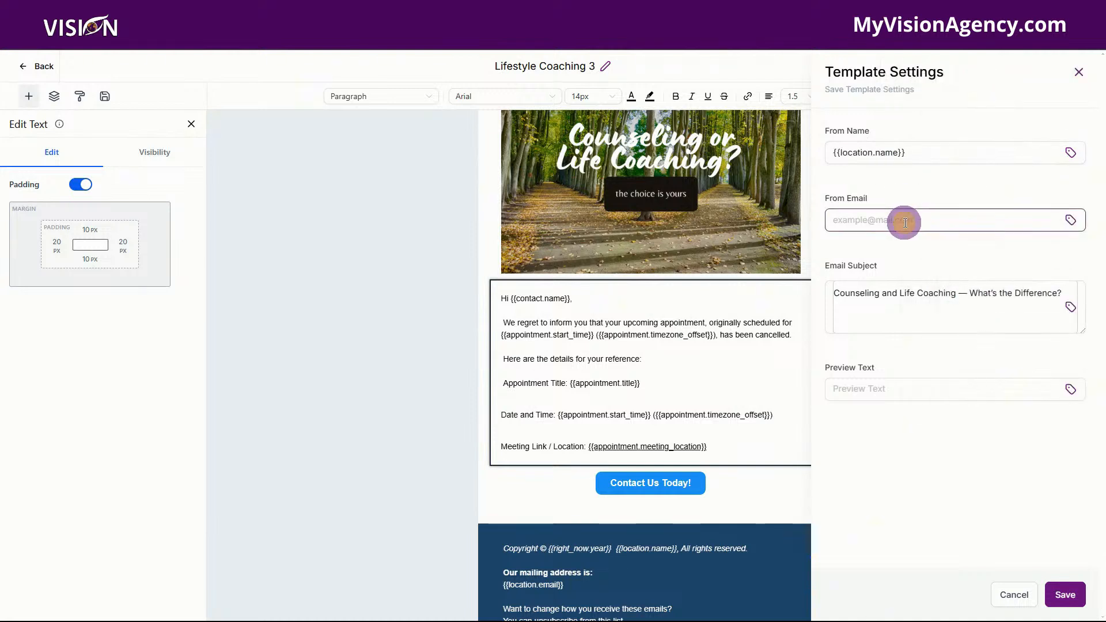
{"action": "left_click", "coordinate": [1078, 222]}
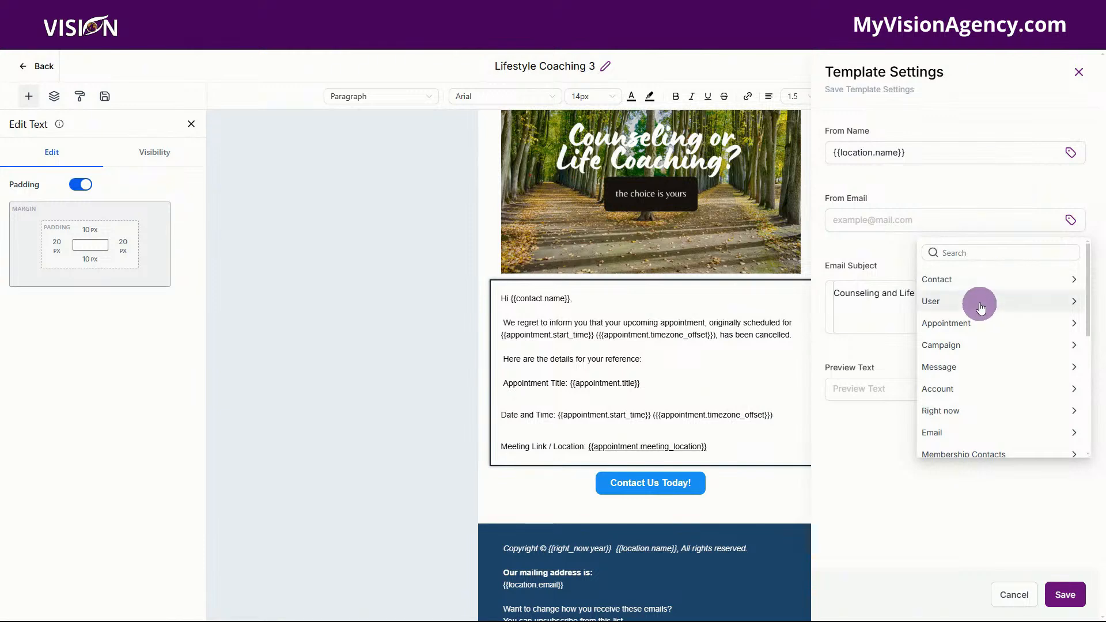
{"action": "left_click", "coordinate": [961, 390]}
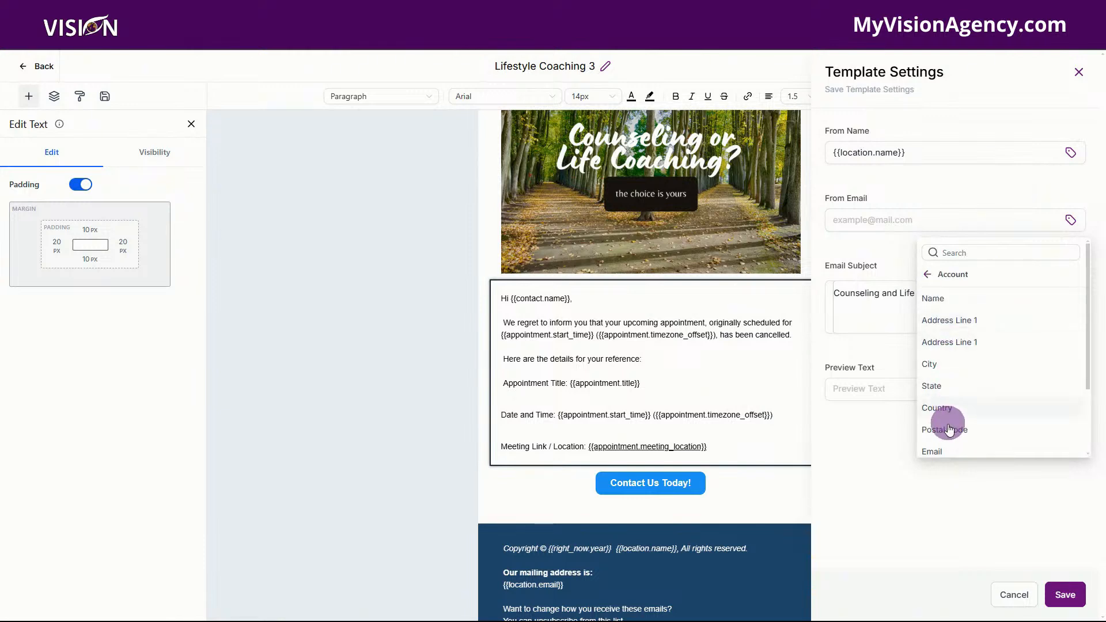
{"action": "left_click", "coordinate": [941, 455]}
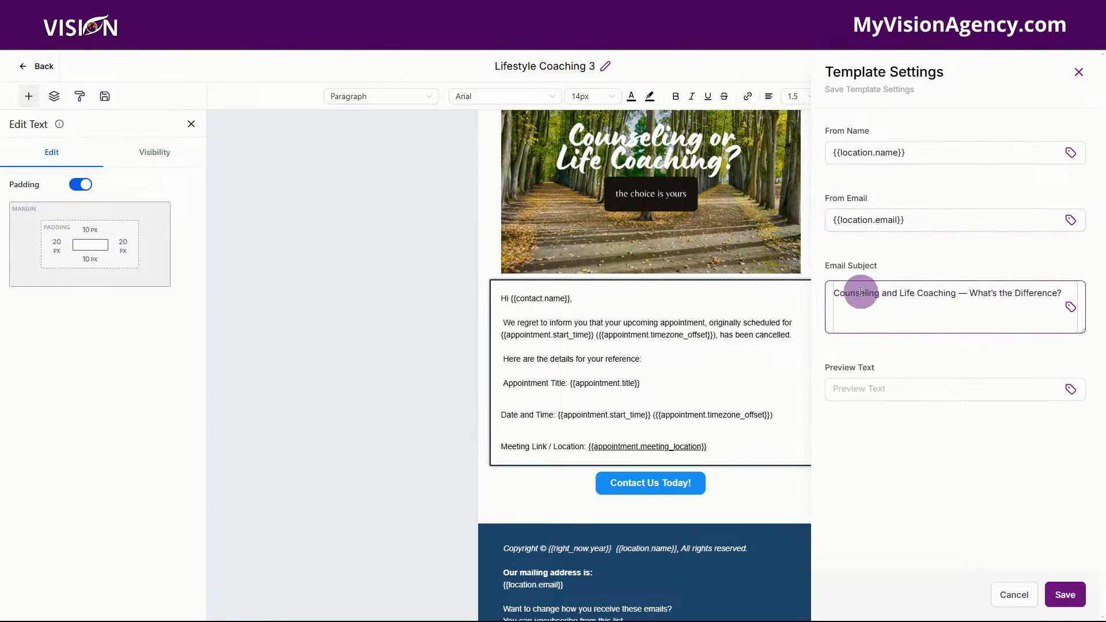
{"action": "left_click_drag", "start_coordinate": [838, 296], "coordinate": [1079, 294]}
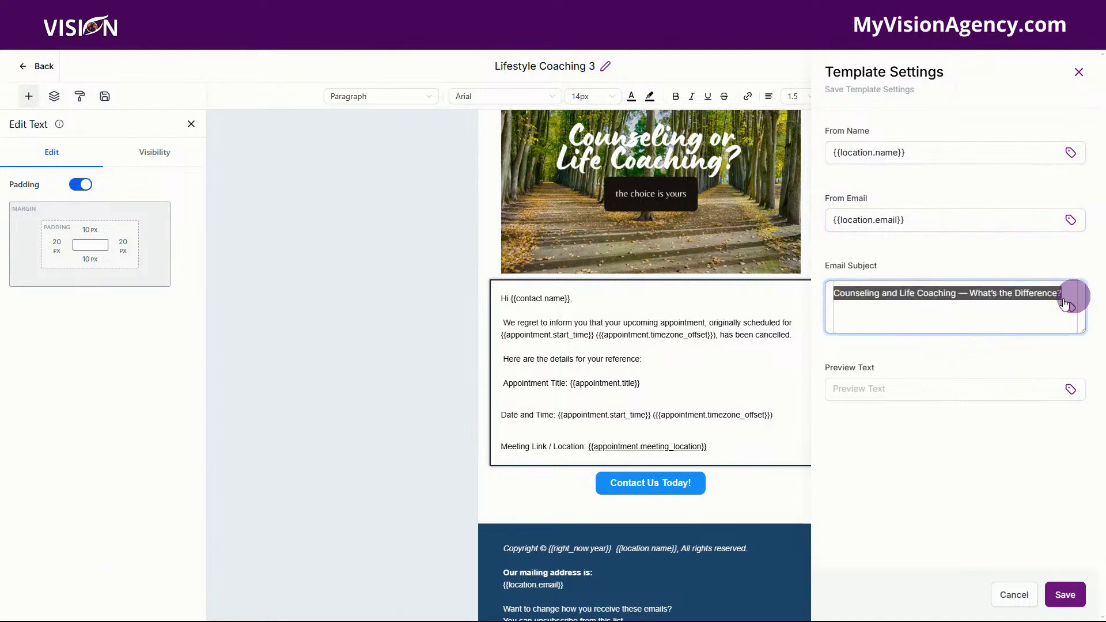
{"action": "left_click", "coordinate": [1067, 596]}
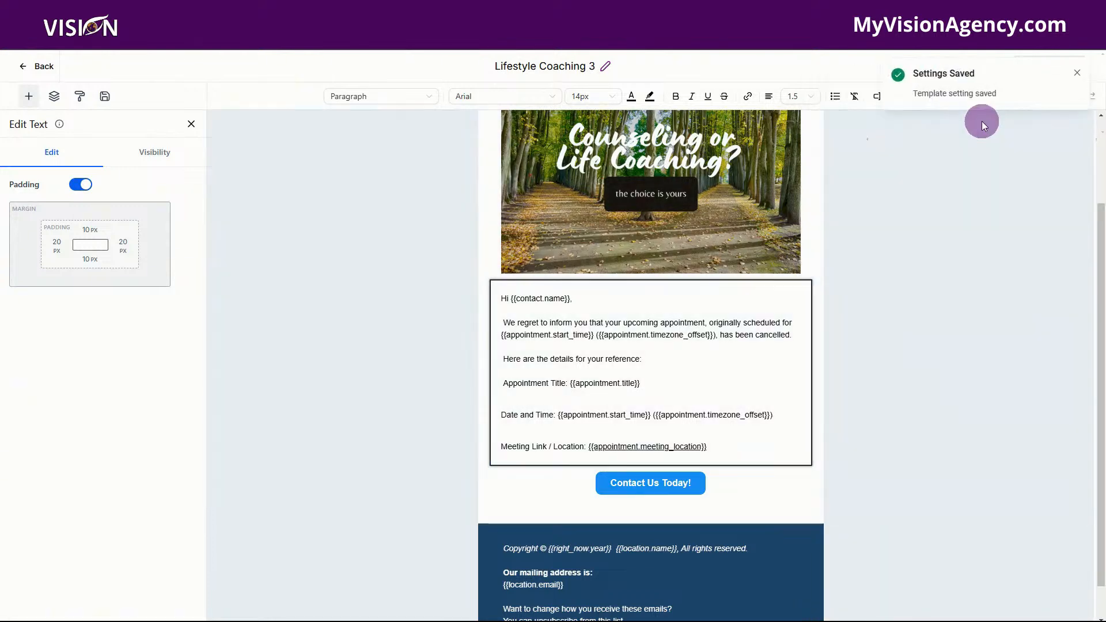
Rename the template as "Cancled Appointment" and save it
{"action": "left_click_drag", "start_coordinate": [595, 66], "coordinate": [496, 67]}
{"action": "type", "text": "Can"}
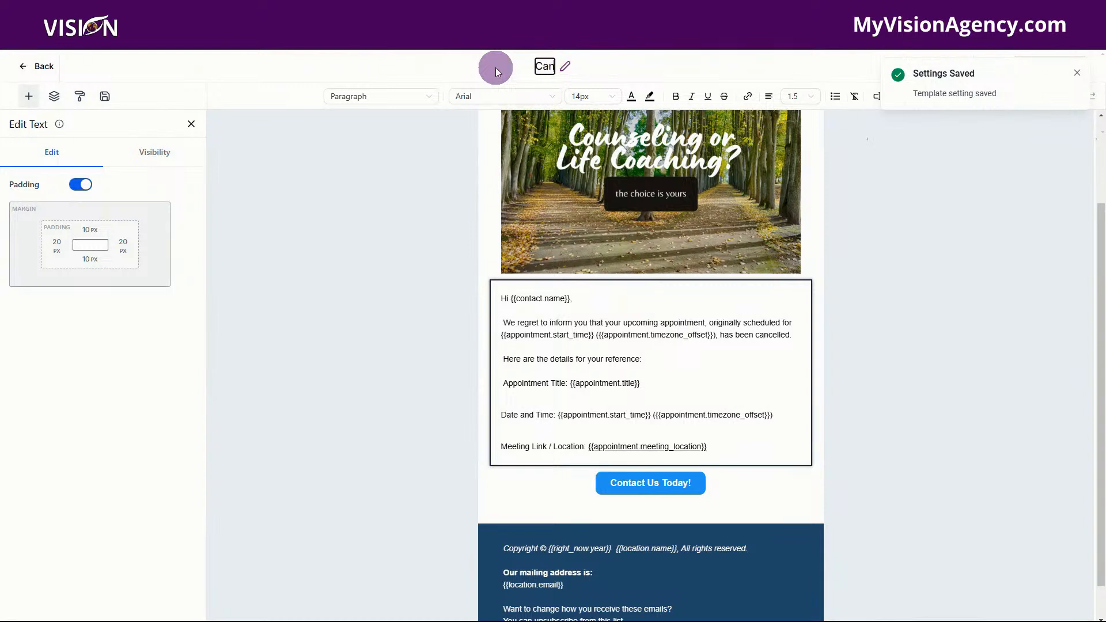
{"action": "type", "text": "cled"}
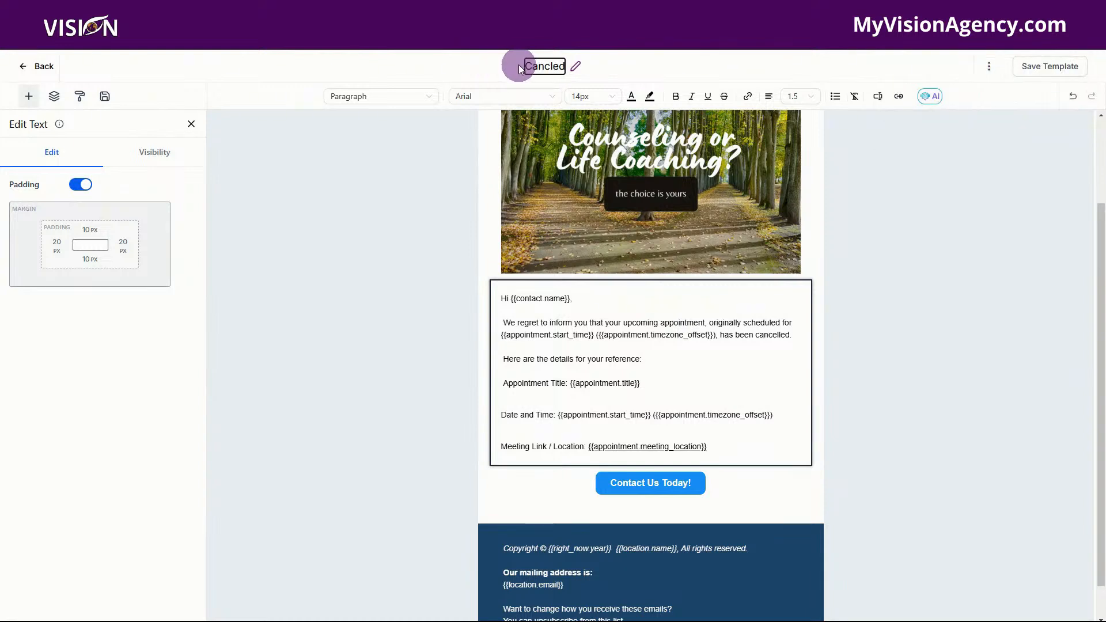
{"action": "type", "text": " Appointment"}
{"action": "left_click", "coordinate": [662, 62]}
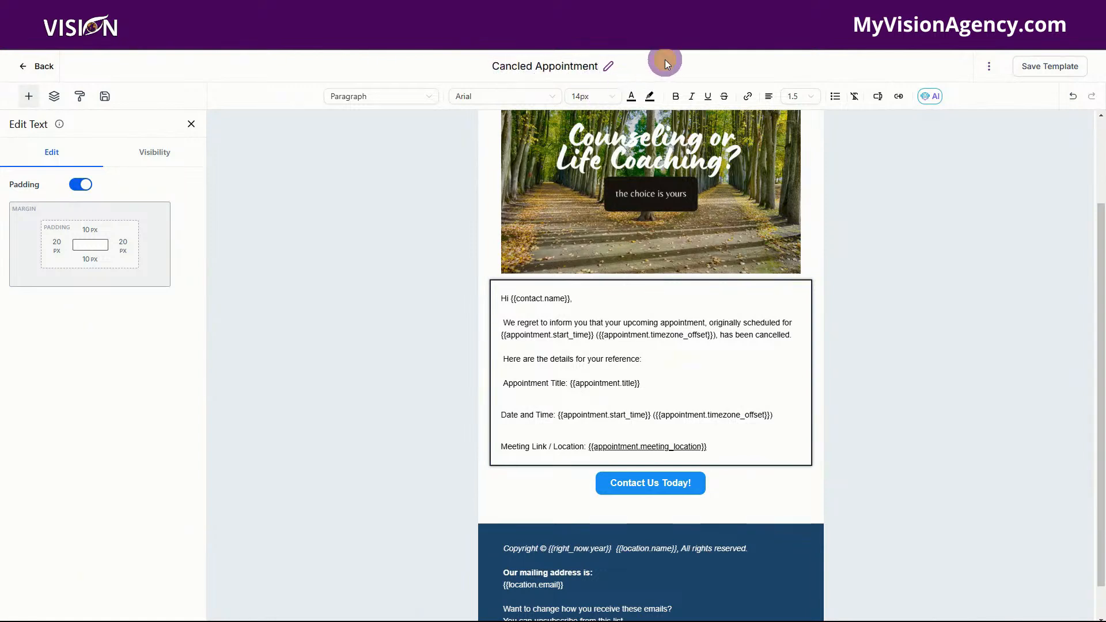
{"action": "left_click", "coordinate": [1057, 67]}
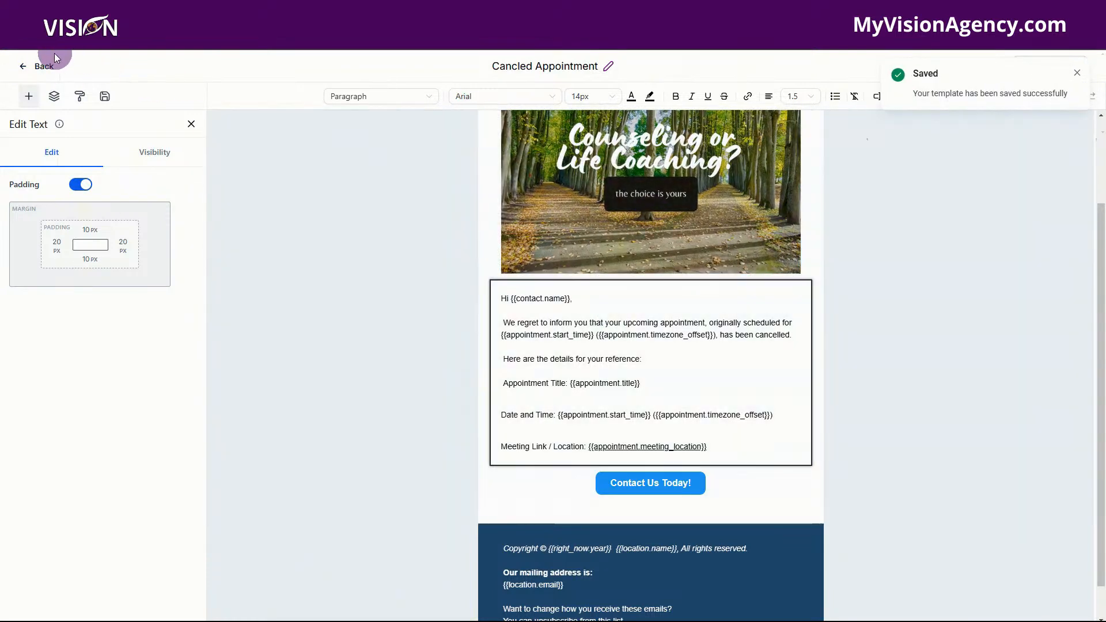
Leave the email template editor and go to the Calendar Settings list of calendars
{"action": "left_click", "coordinate": [54, 57]}
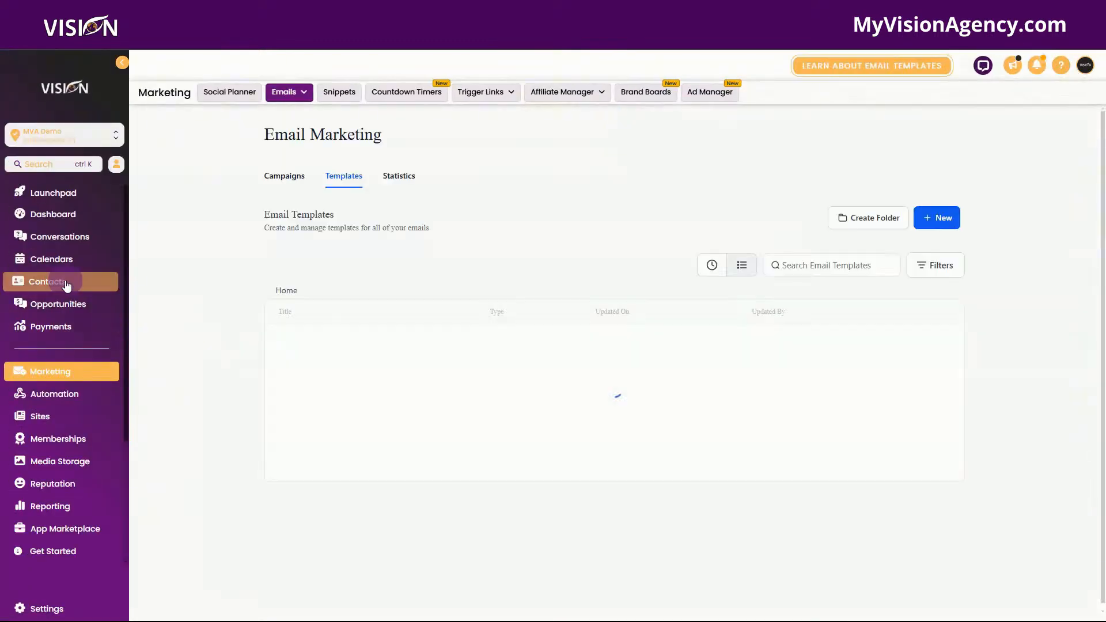
{"action": "left_click", "coordinate": [67, 264]}
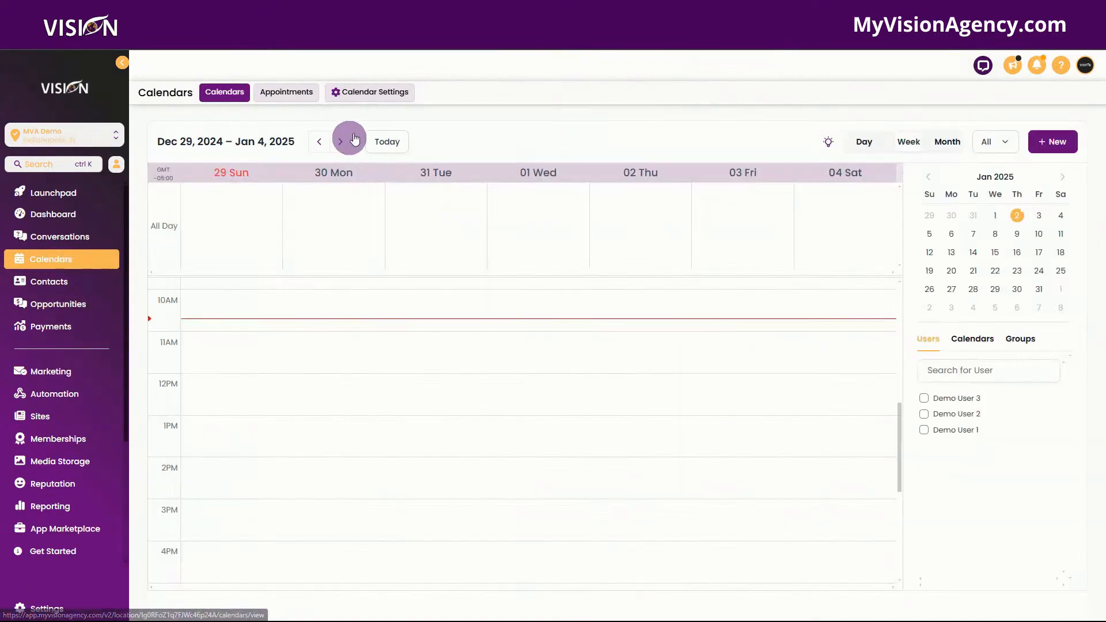
{"action": "left_click", "coordinate": [372, 92]}
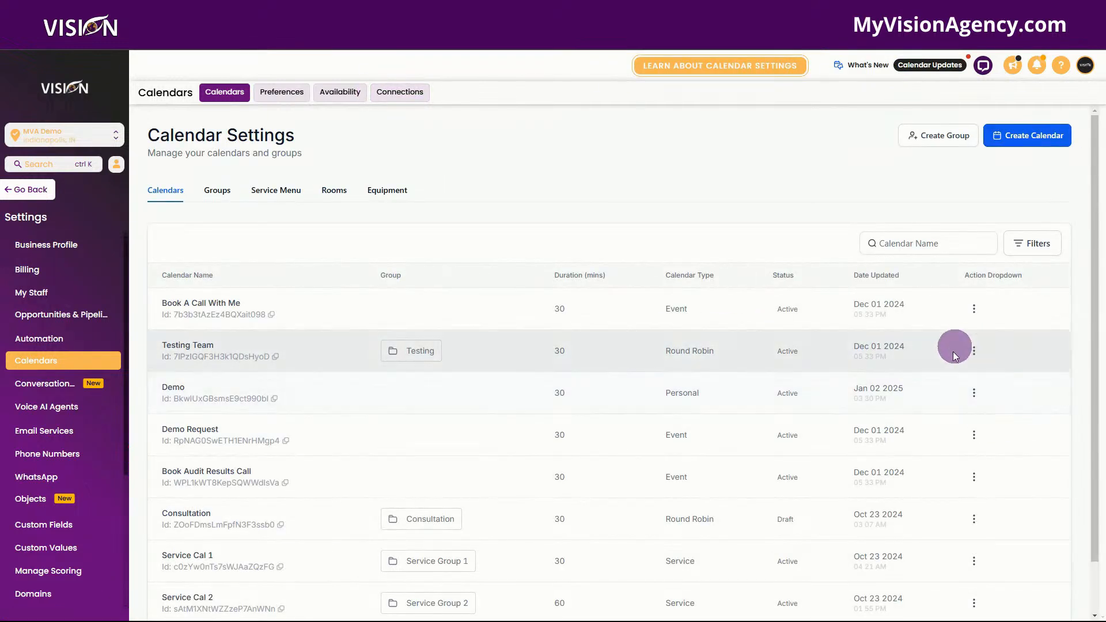
Edit the Demo calendar and open its Cancellation notification for editing under Notifications & Additional Options
{"action": "left_click", "coordinate": [974, 393]}
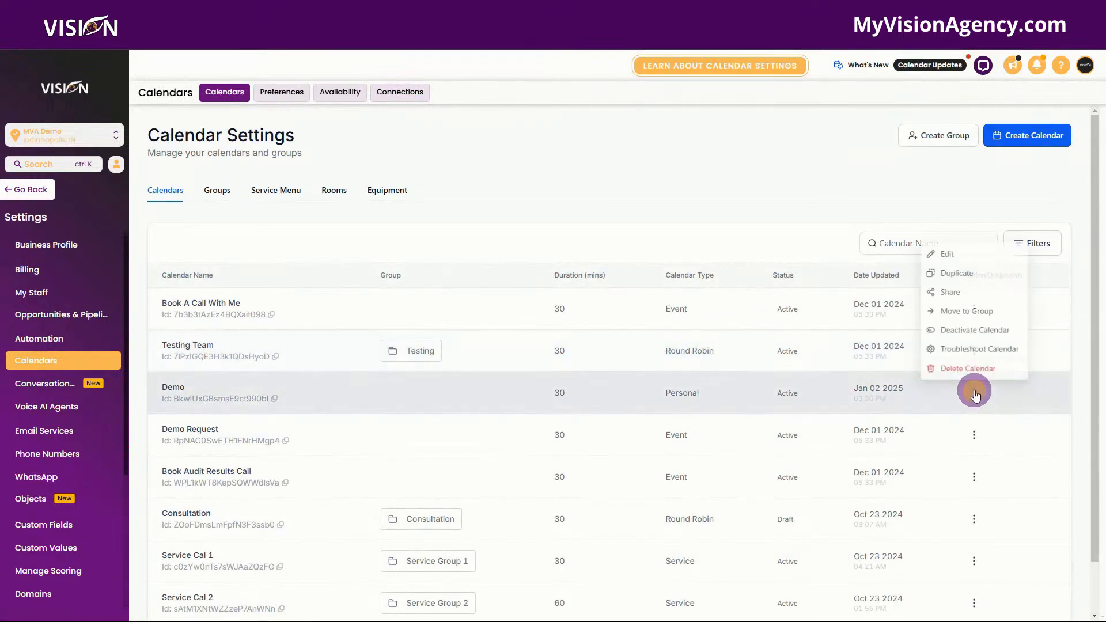
{"action": "left_click", "coordinate": [942, 253]}
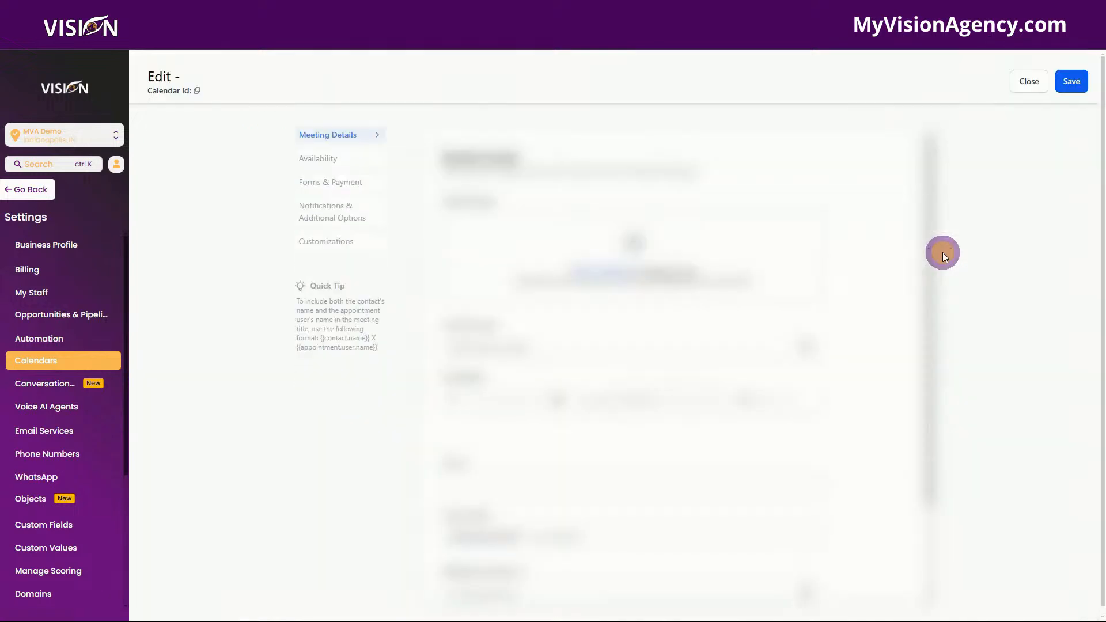
{"action": "left_click", "coordinate": [327, 215]}
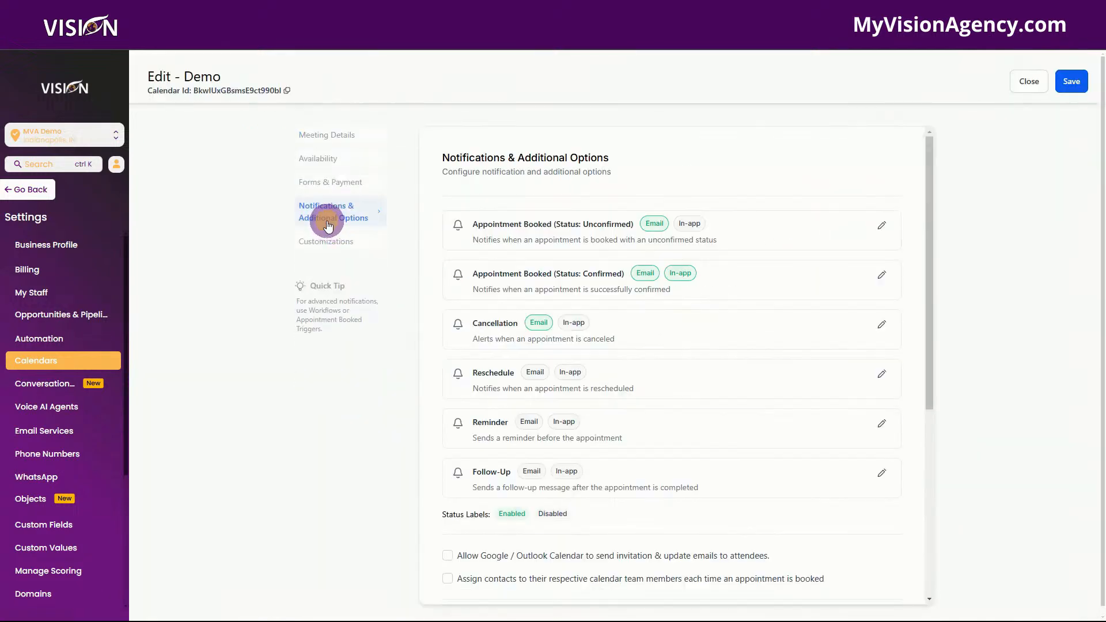
{"action": "left_click", "coordinate": [883, 326]}
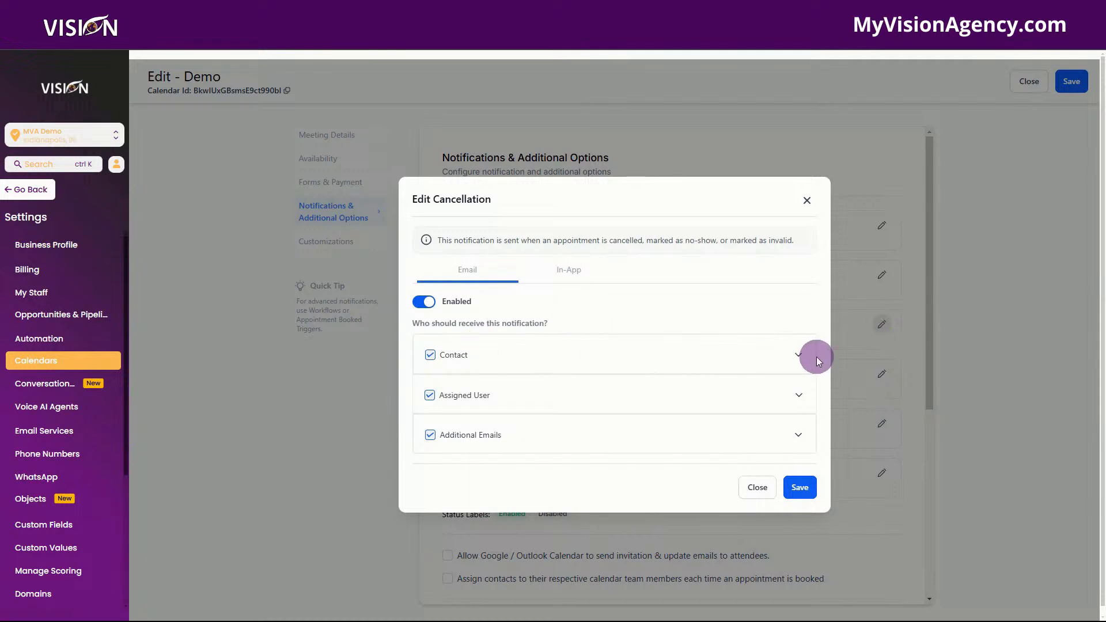
Assign the "Cancled Appointment" email template to the Contact's cancellation email, select its subject text and review the sender fields
{"action": "left_click", "coordinate": [797, 354]}
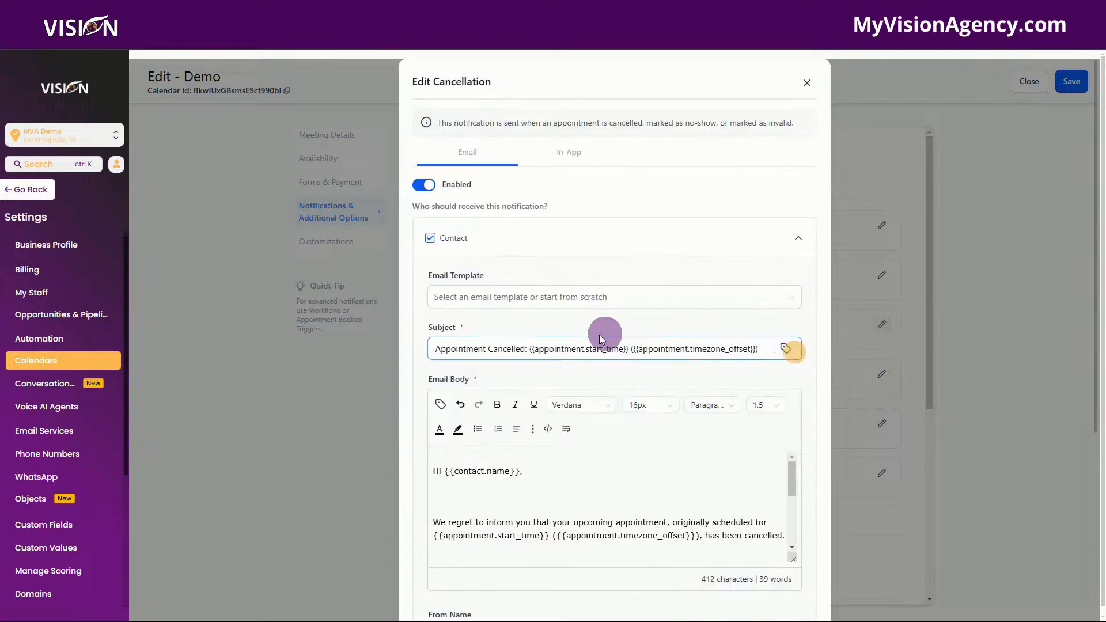
{"action": "left_click", "coordinate": [518, 299]}
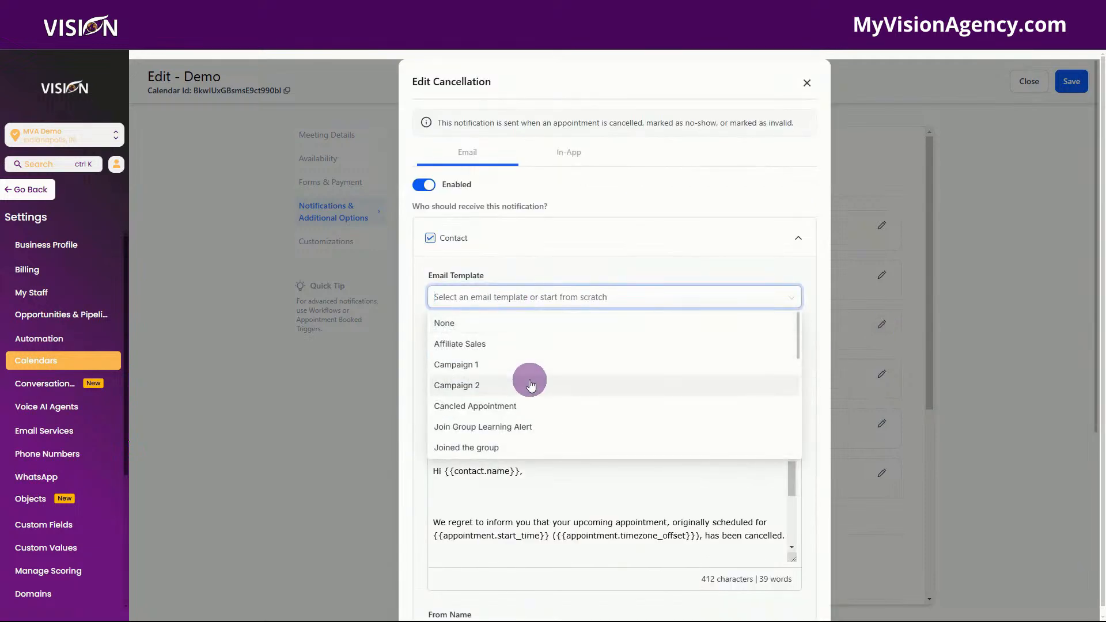
{"action": "type", "text": "can"}
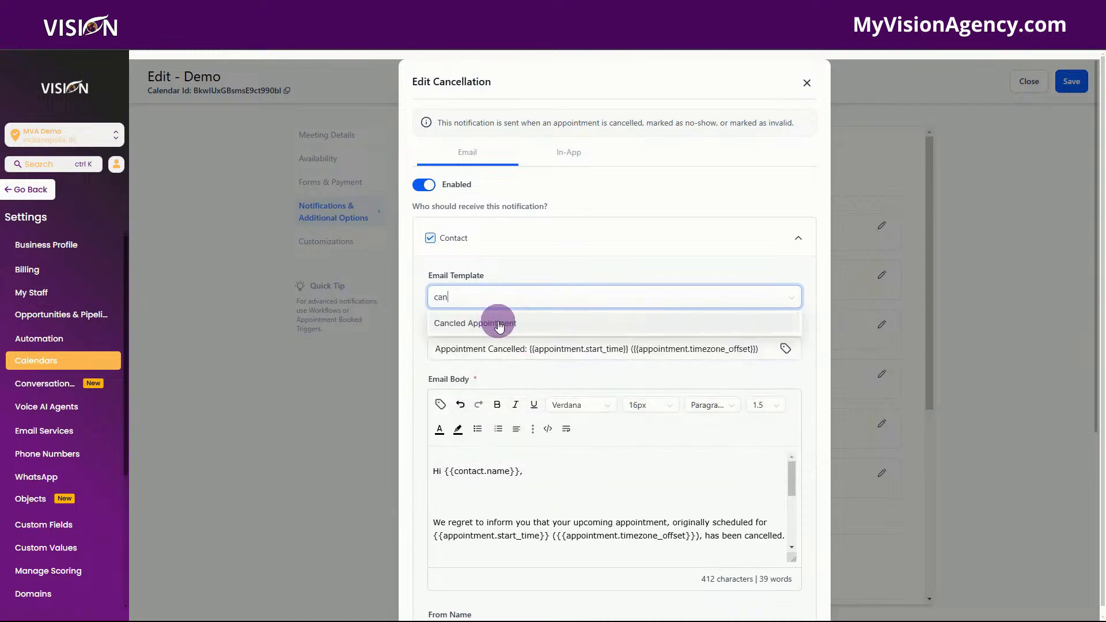
{"action": "left_click", "coordinate": [500, 325]}
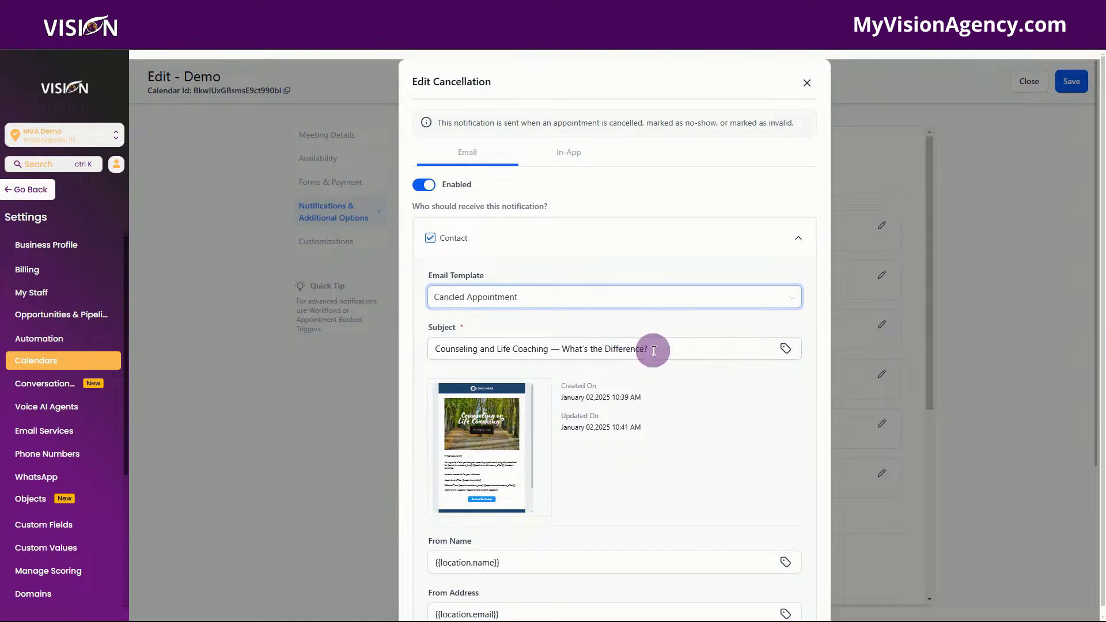
{"action": "left_click_drag", "start_coordinate": [655, 350], "coordinate": [391, 348]}
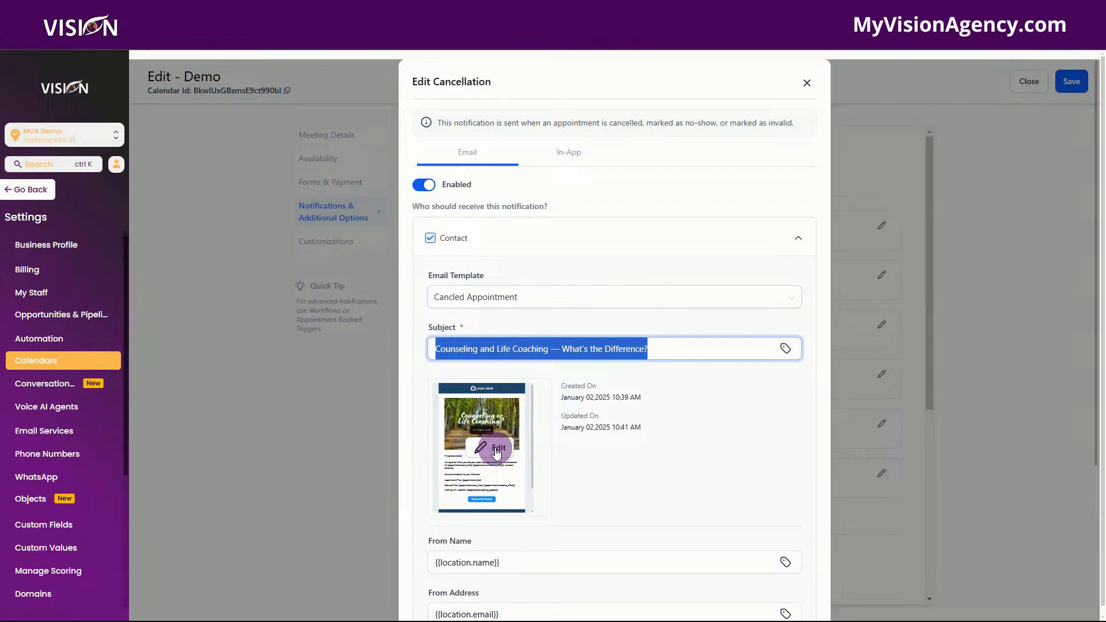
{"action": "scroll", "coordinate": [704, 431], "scroll_direction": "down", "scroll_amount": 2}
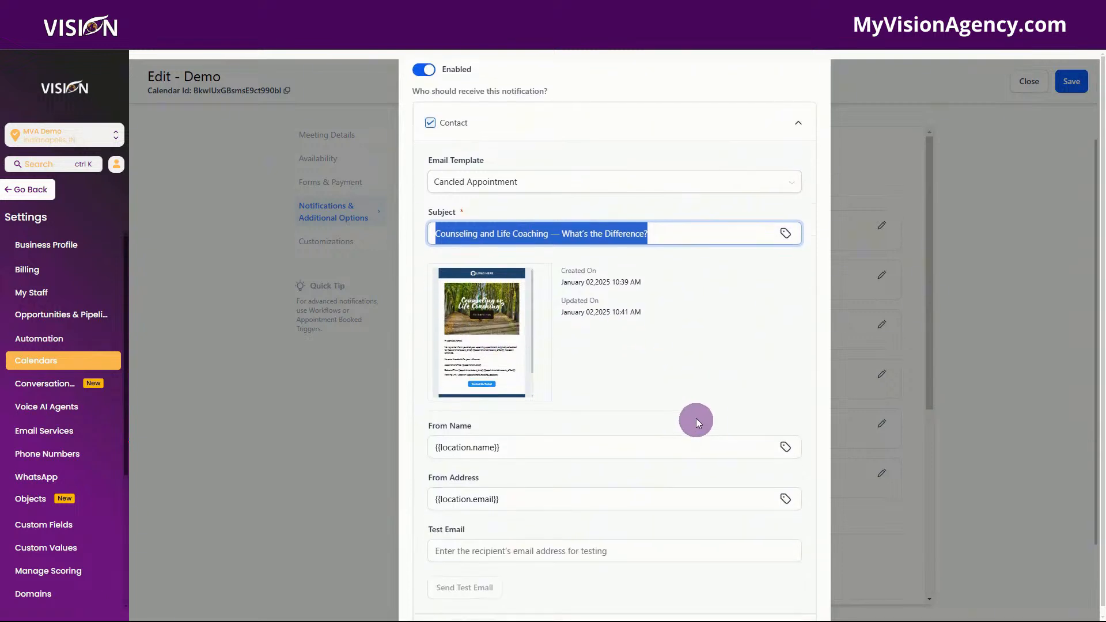
{"action": "scroll", "coordinate": [693, 361], "scroll_direction": "up", "scroll_amount": 2}
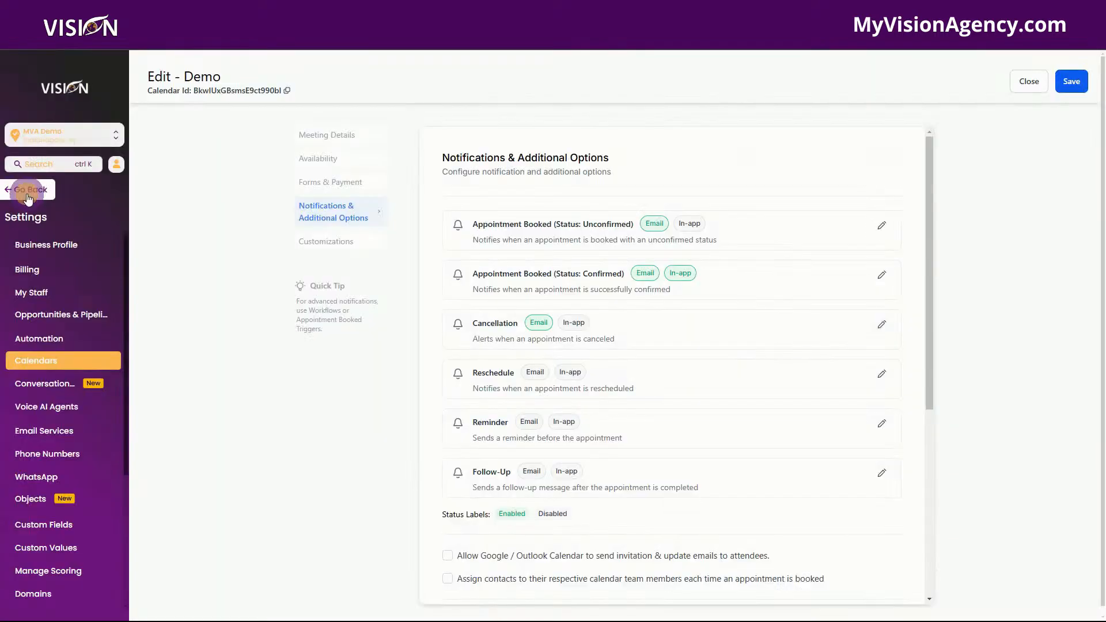
Leave the calendar settings, view the Visionary Resellers community's events calendar and close the Open Office Hours event details
{"action": "left_click", "coordinate": [24, 185]}
{"action": "scroll", "coordinate": [63, 488], "scroll_direction": "down", "scroll_amount": 1}
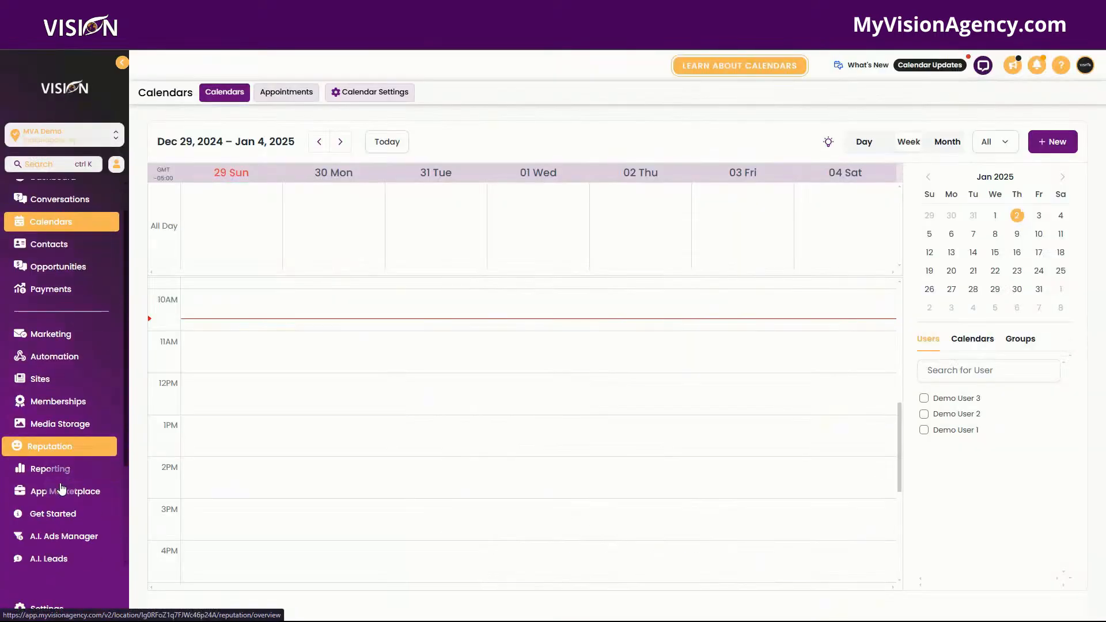
{"action": "scroll", "coordinate": [62, 488], "scroll_direction": "down", "scroll_amount": 3}
{"action": "left_click", "coordinate": [82, 537]}
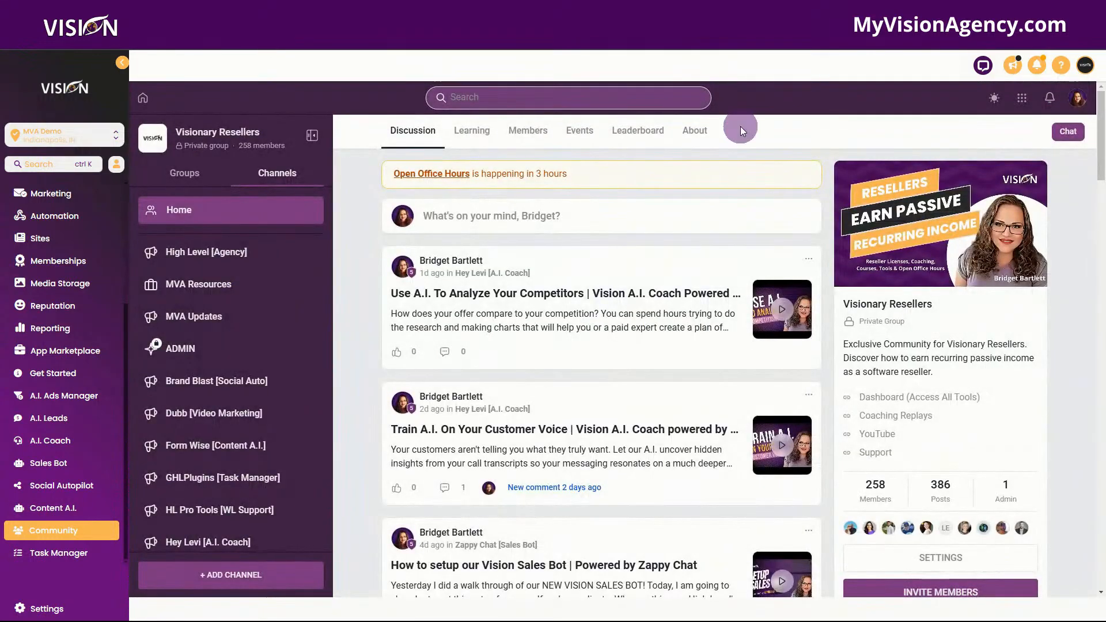
{"action": "left_click", "coordinate": [582, 135]}
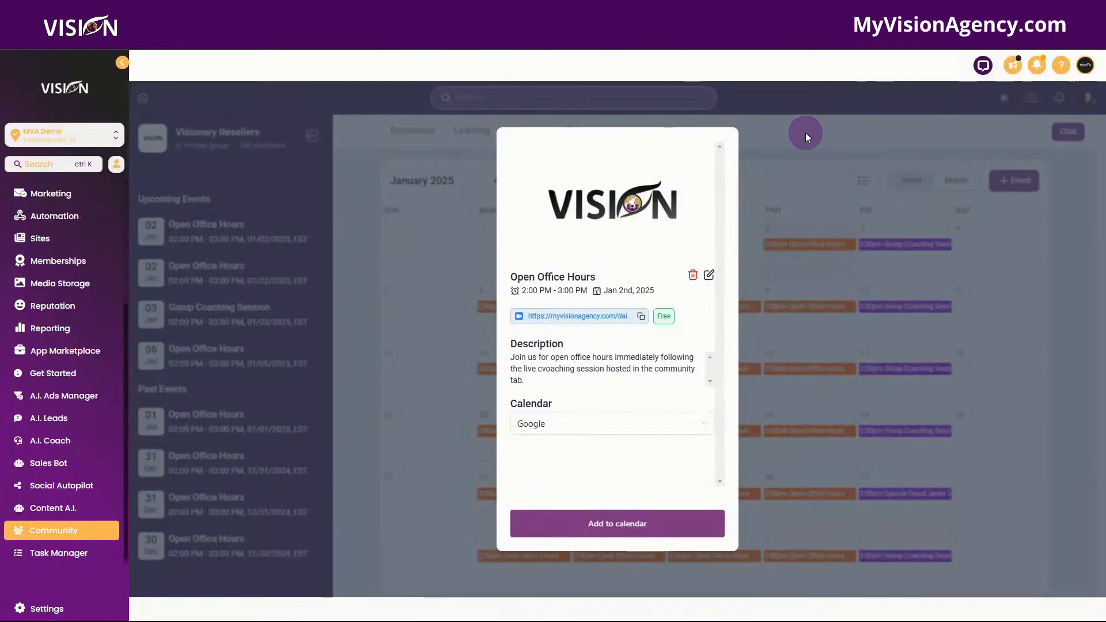
{"action": "left_click", "coordinate": [806, 133]}
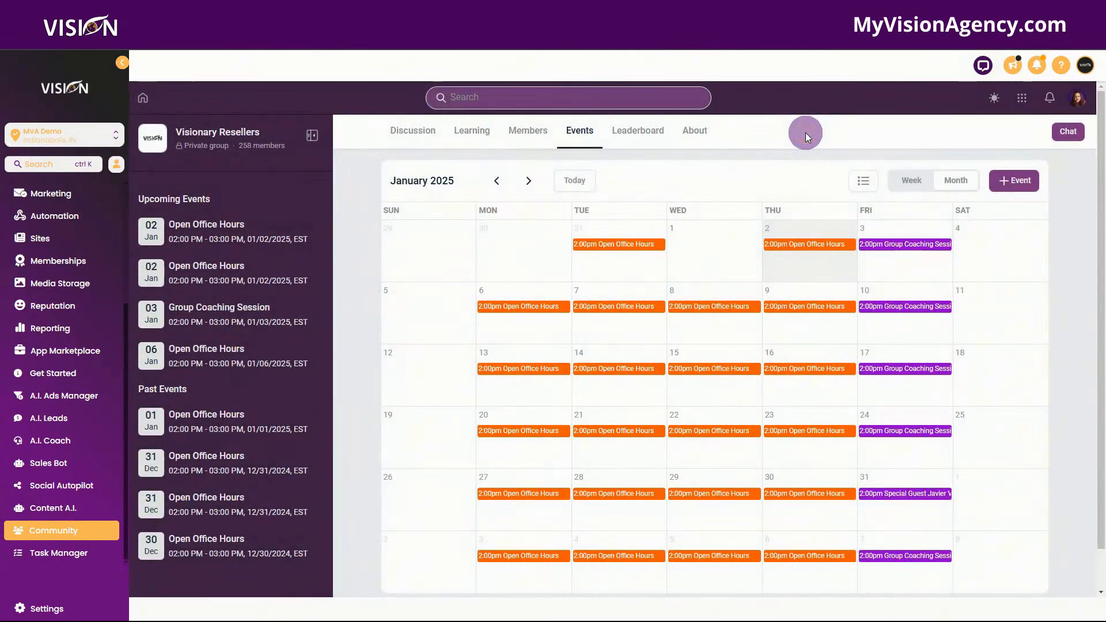